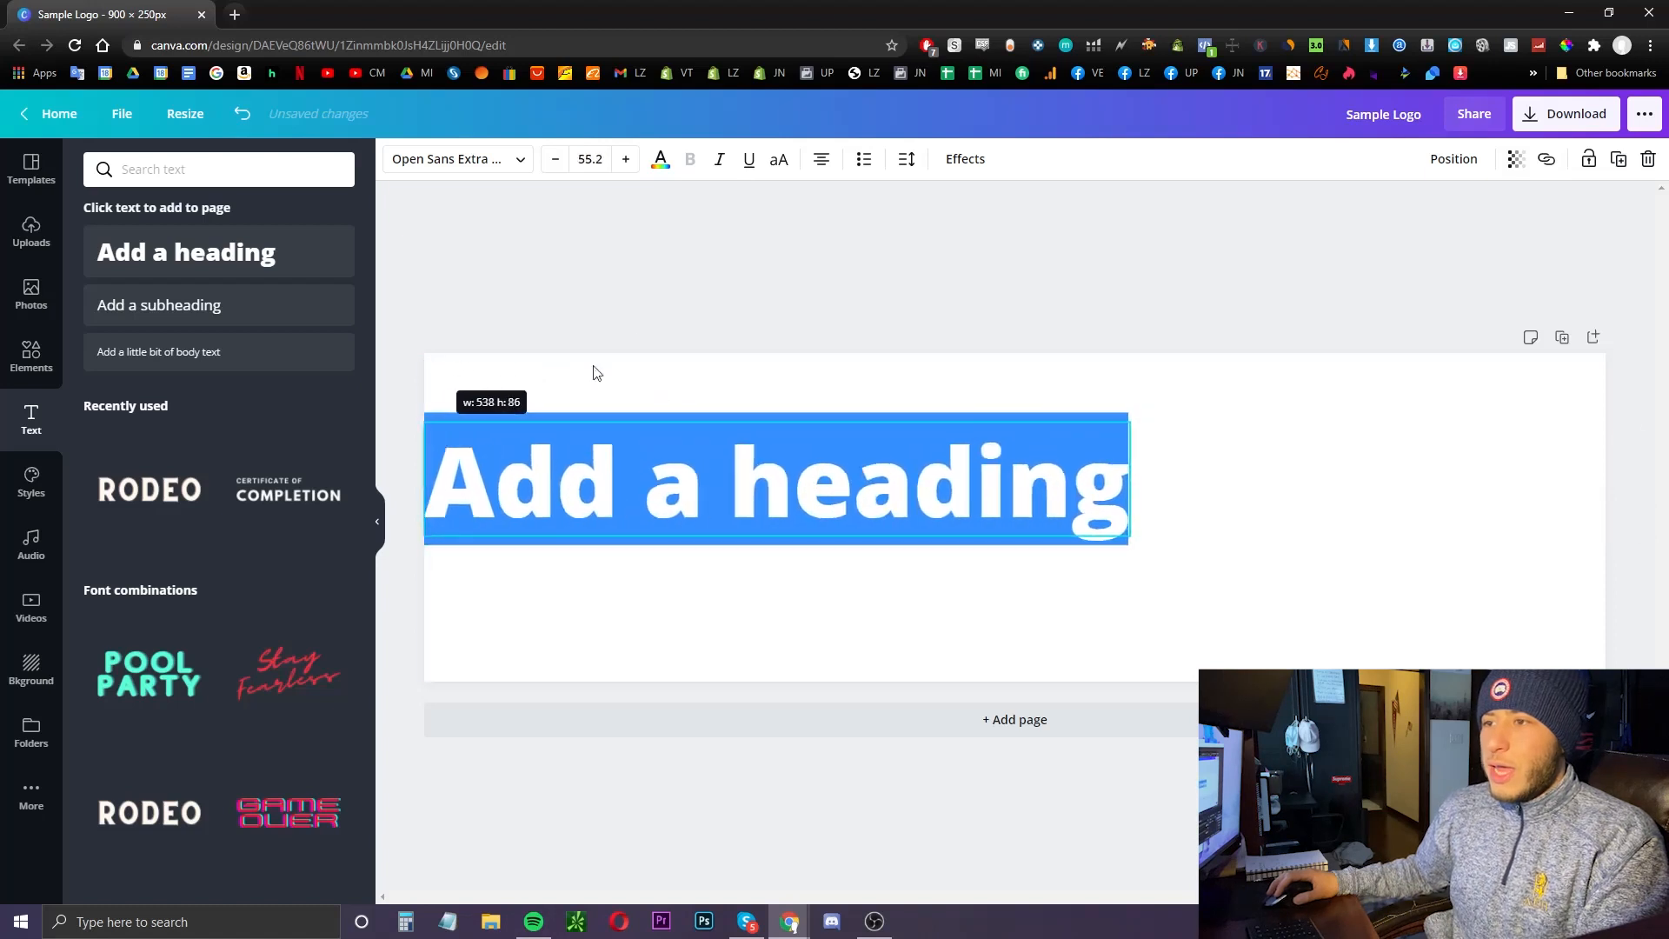
- Centre the heading on the canvas and replace its text with BLANCAIRE
click(637, 338)
drag(677, 466, 915, 491)
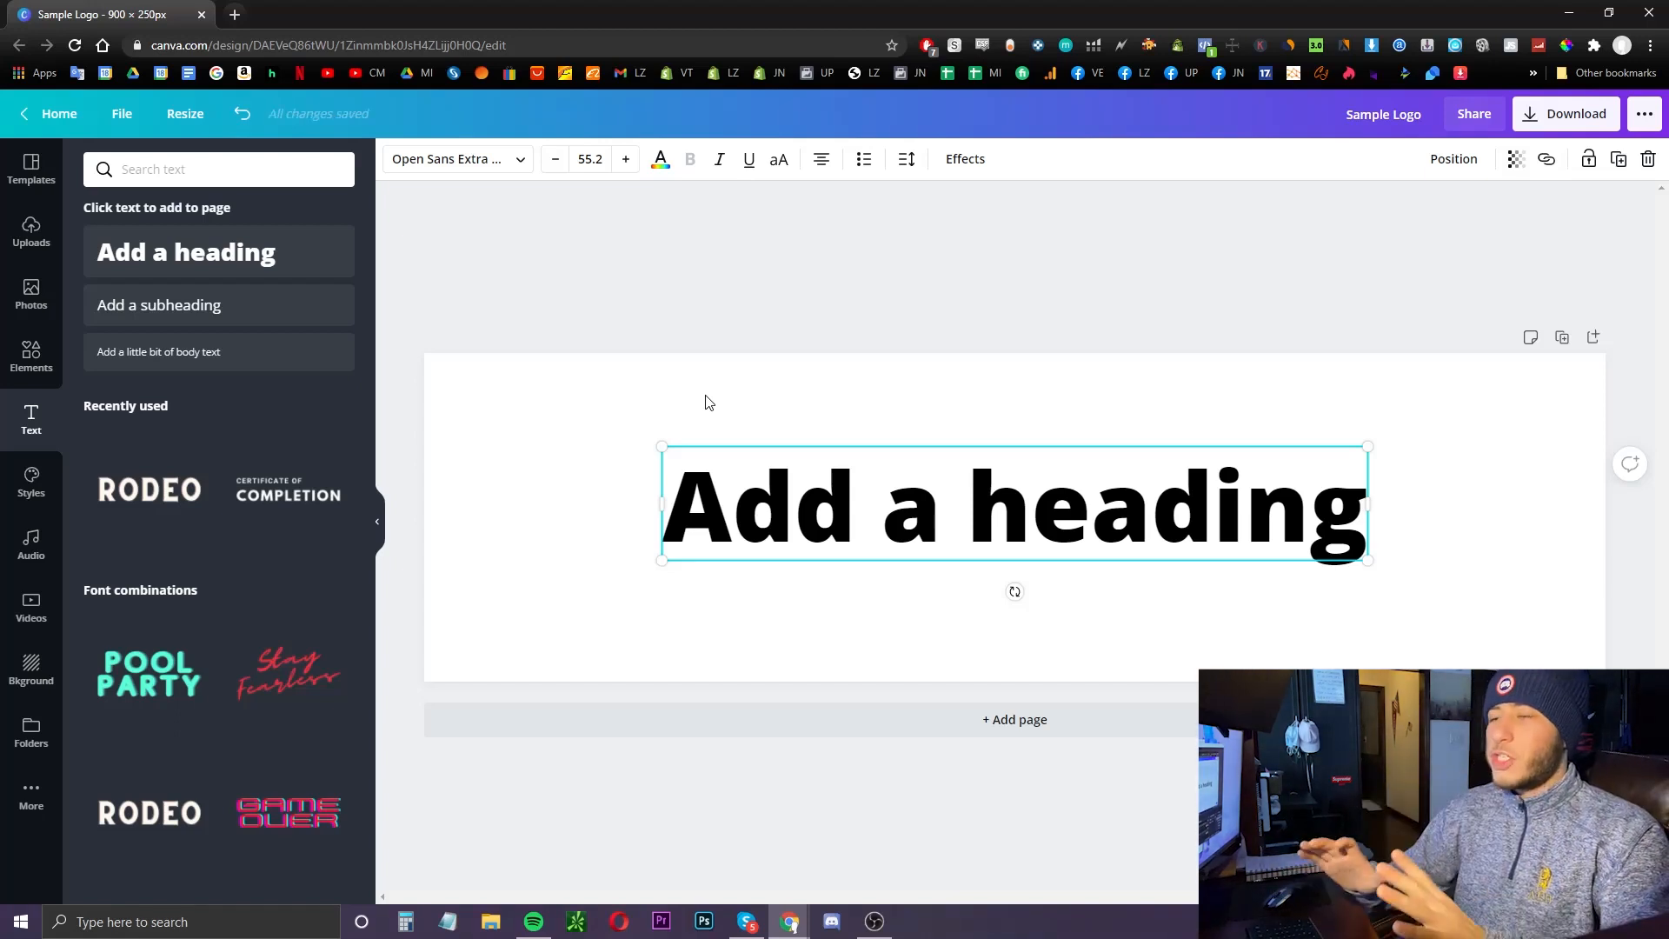
double_click(815, 488)
triple_click(813, 488)
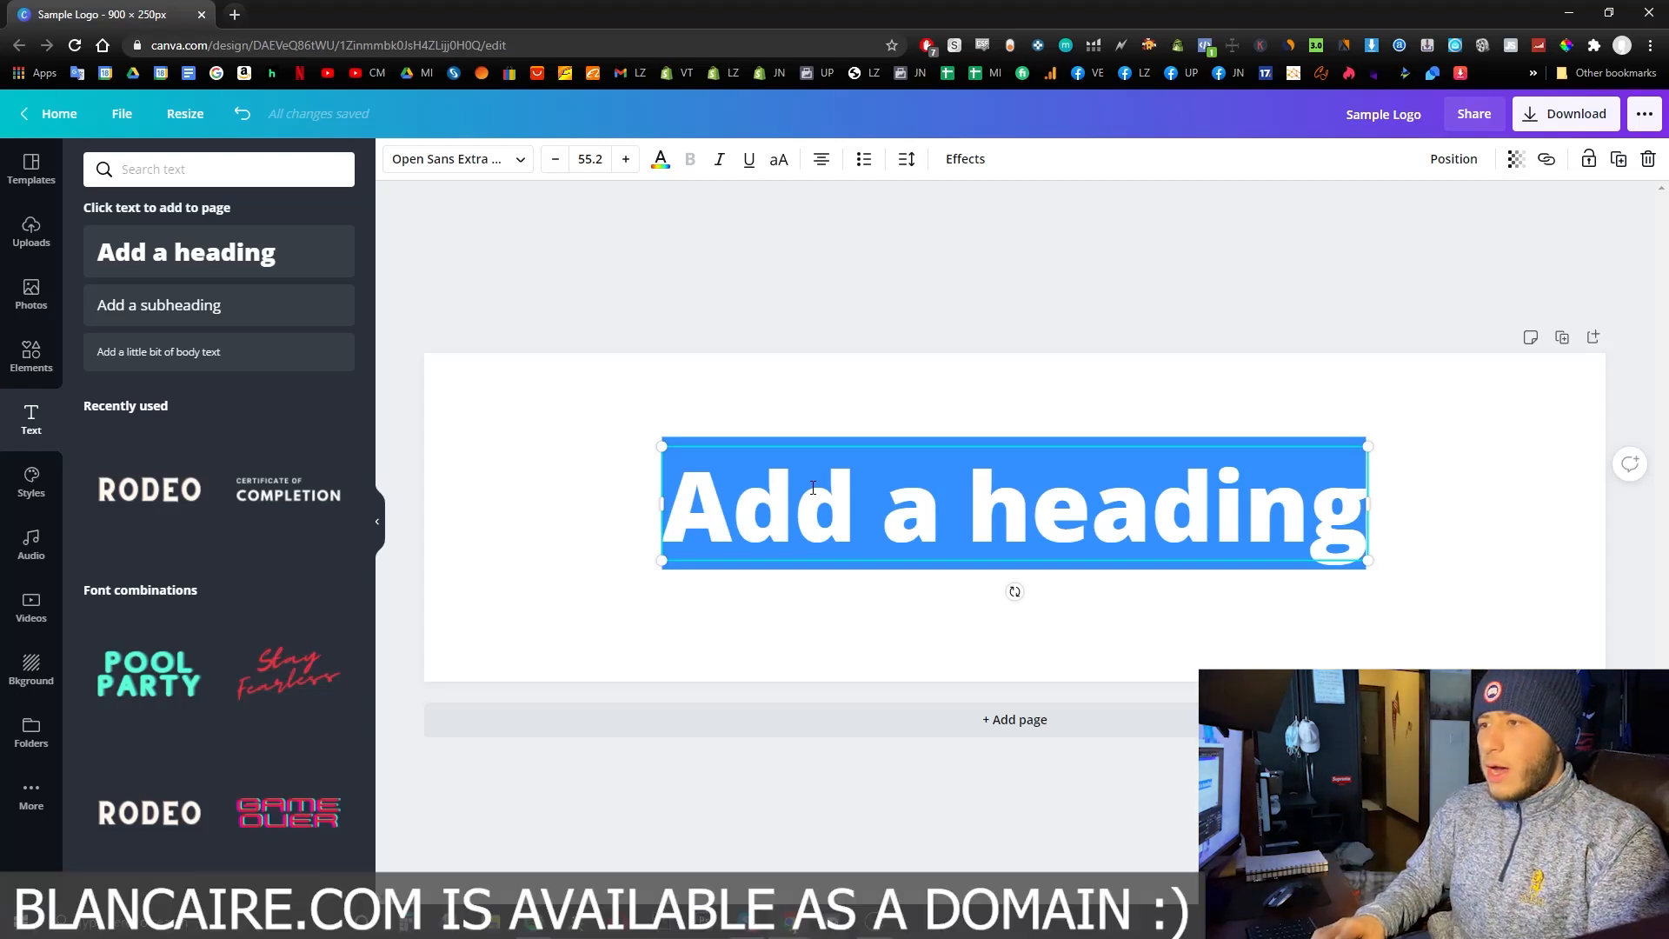
text(BLACE)
key(BackSpace)
key(BackSpace)
text(NCAIRE)
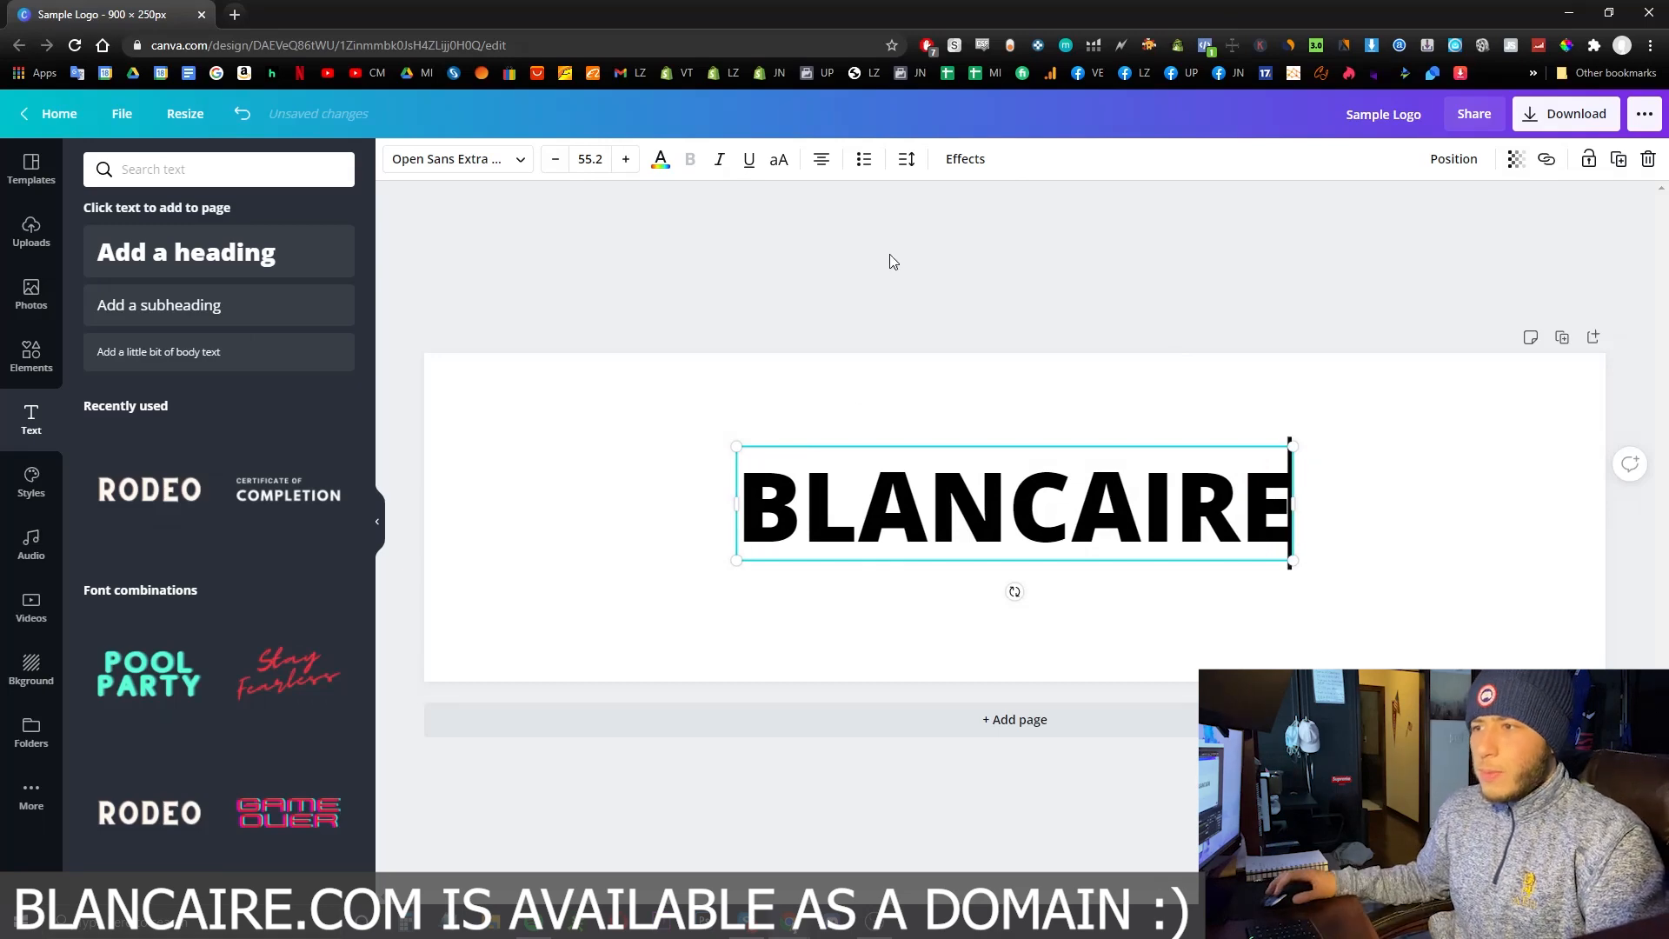
- Enlarge the BLANCAIRE text to a font size of about 86 and reposition it near the canvas centre
drag(736, 446, 420, 391)
click(850, 338)
drag(902, 441, 1054, 486)
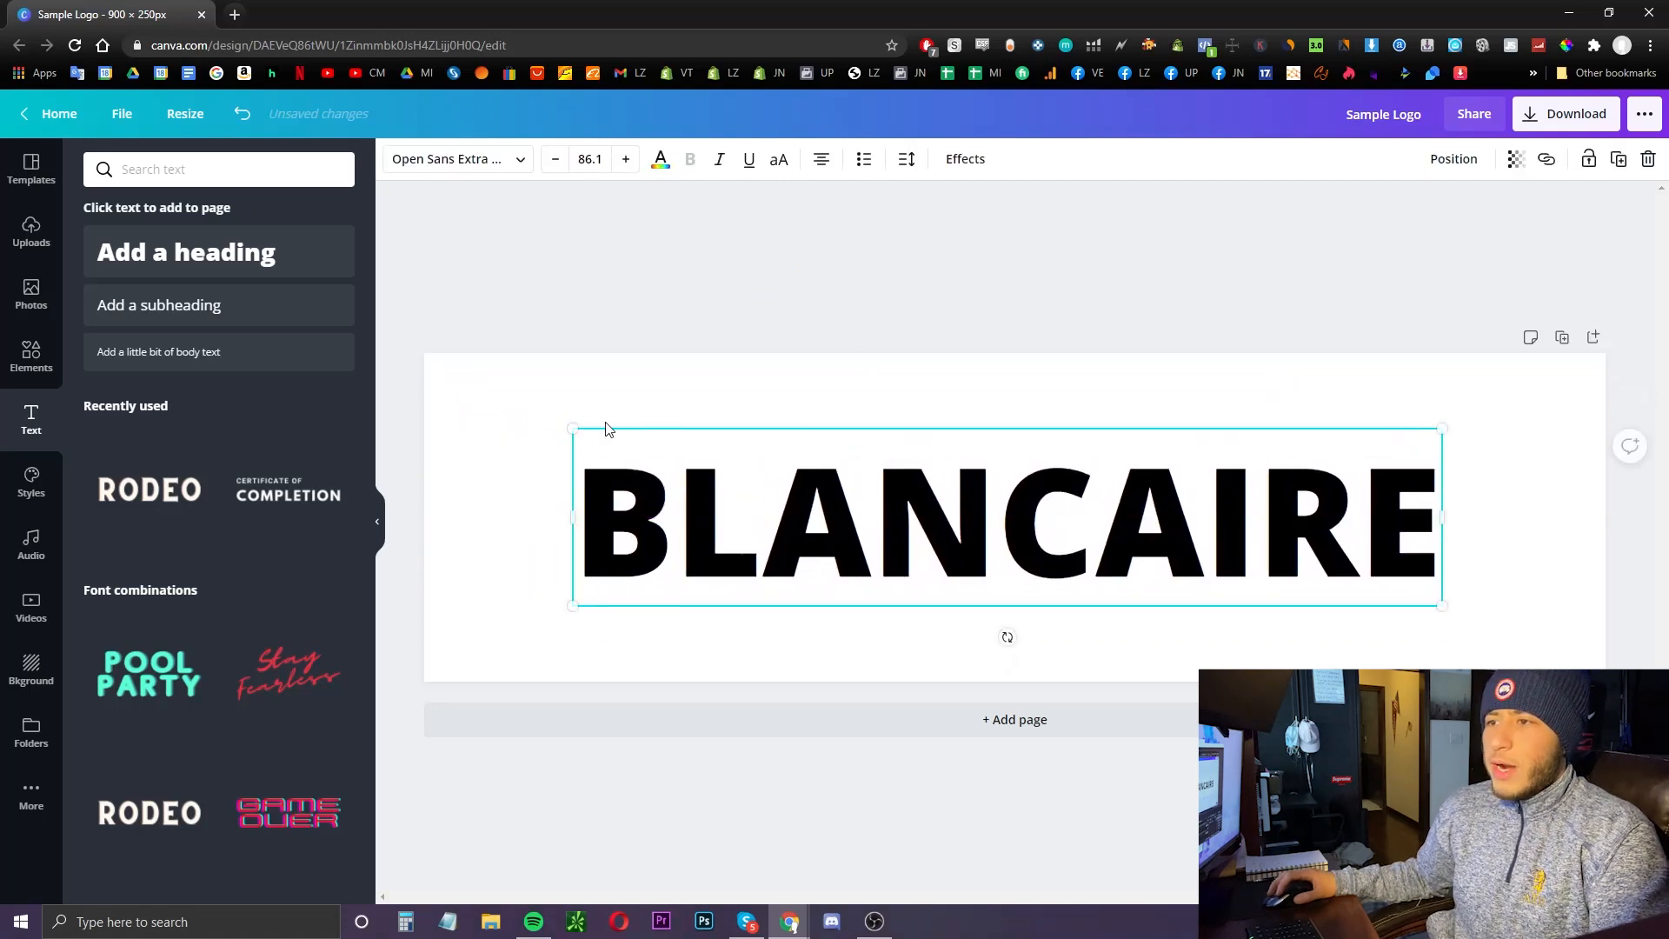
click(744, 310)
click(841, 465)
click(842, 271)
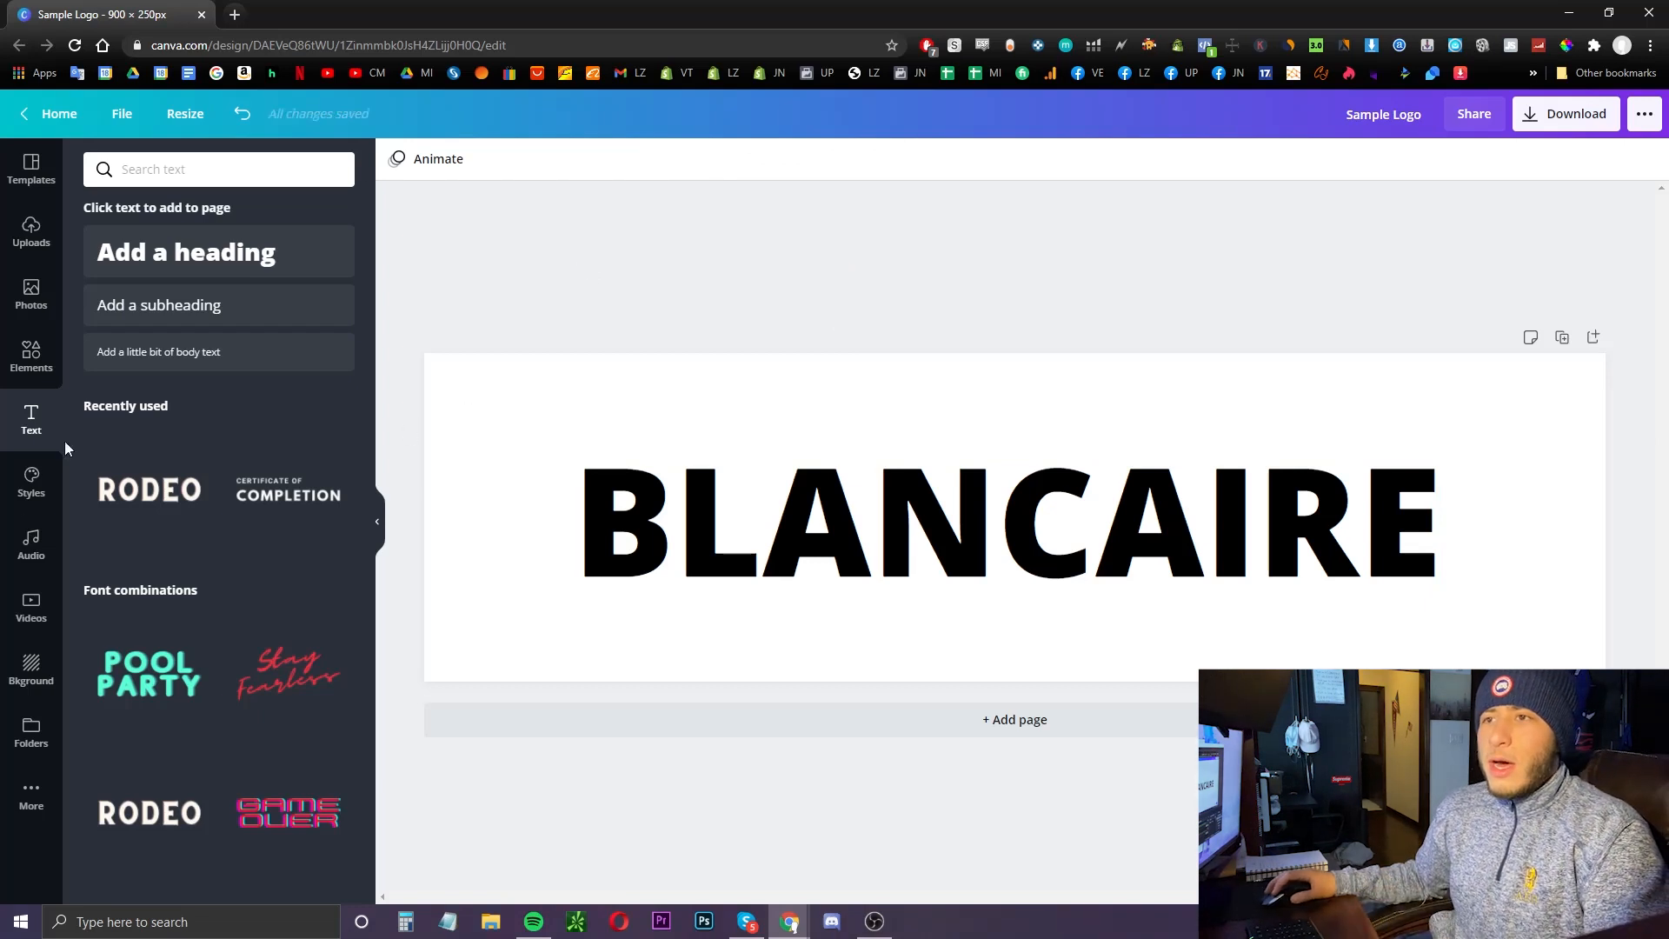
- Change the BLANCAIRE text's font to Noto Serif and make it bold
click(740, 464)
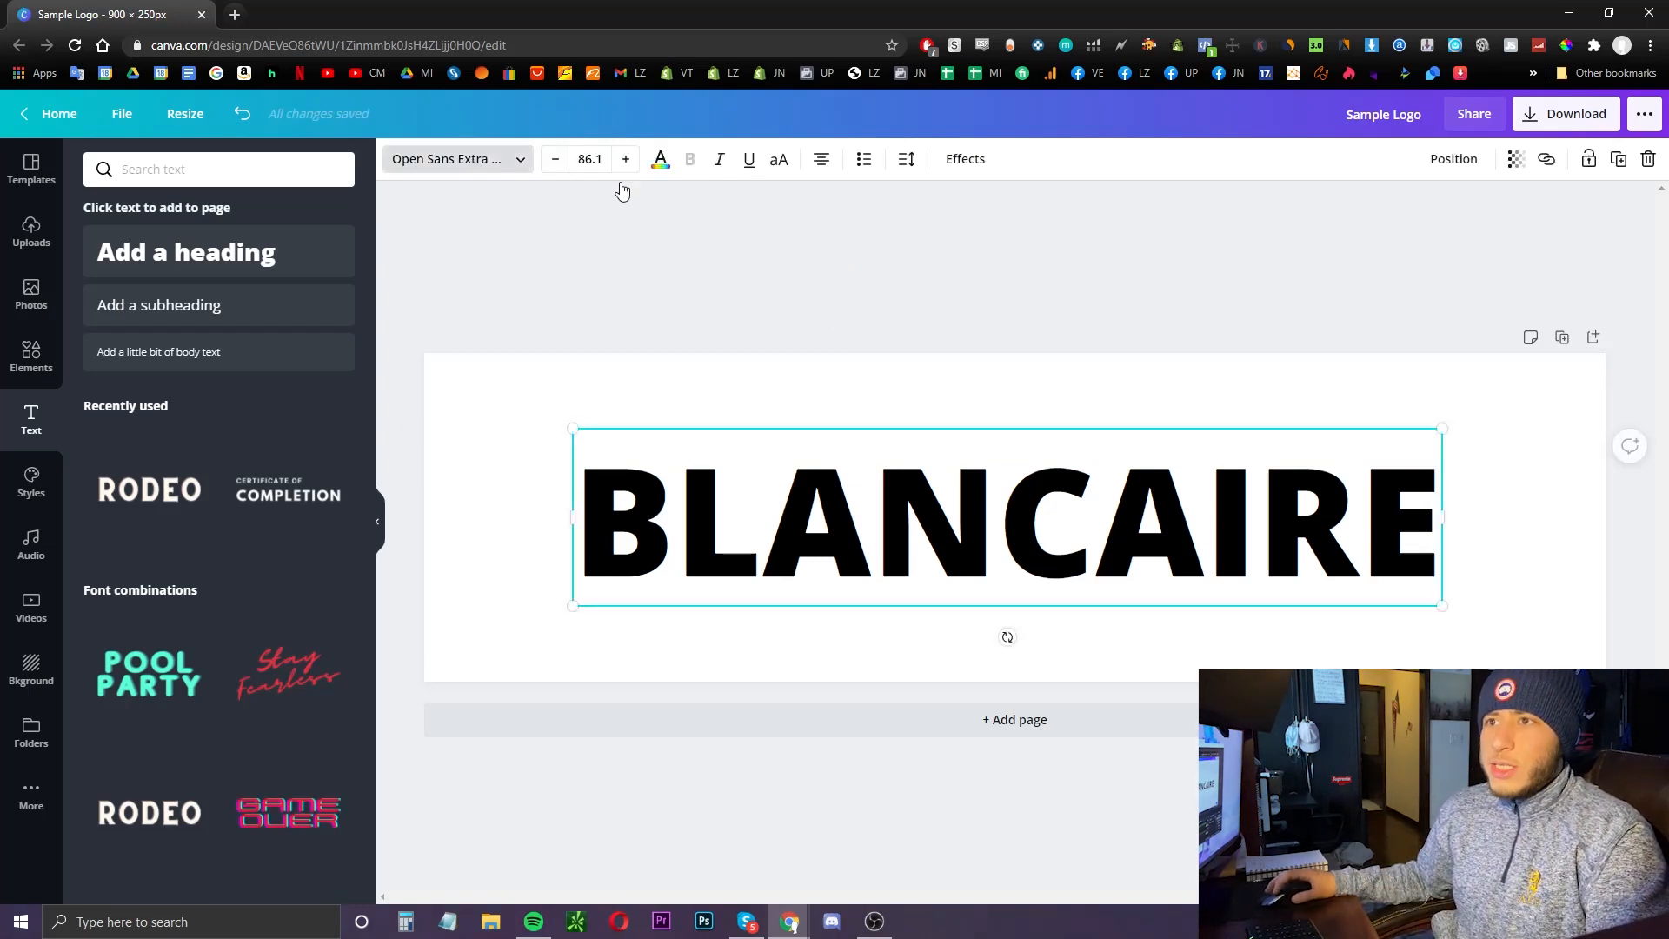
click(457, 160)
click(205, 329)
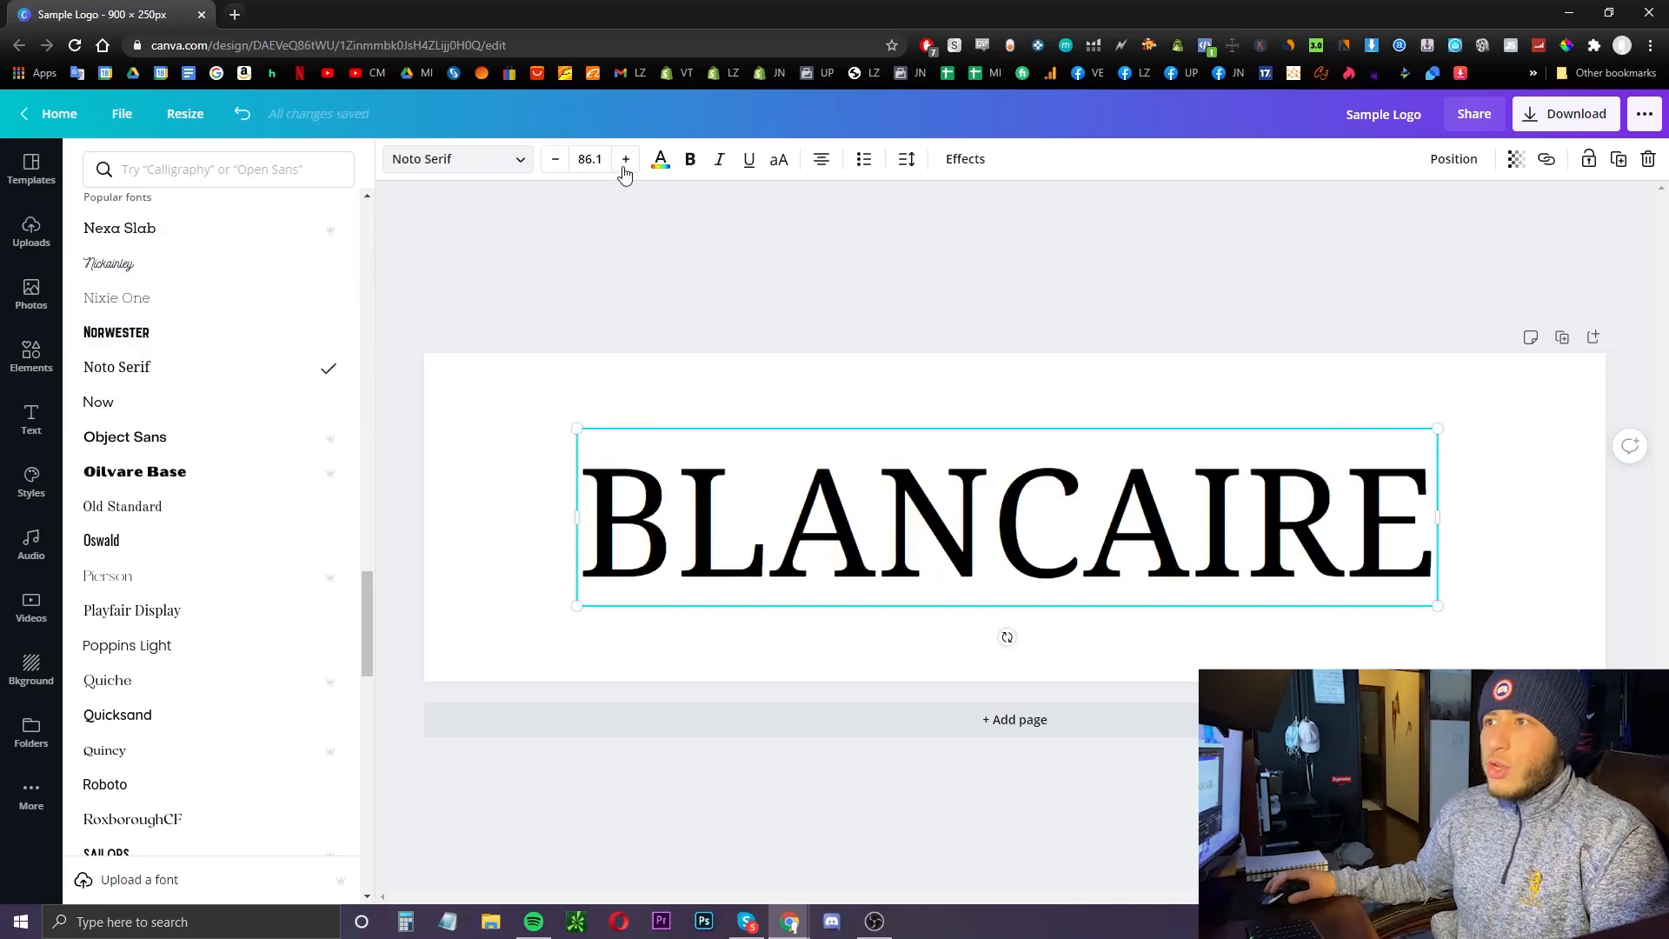
click(690, 160)
click(690, 160)
click(690, 160)
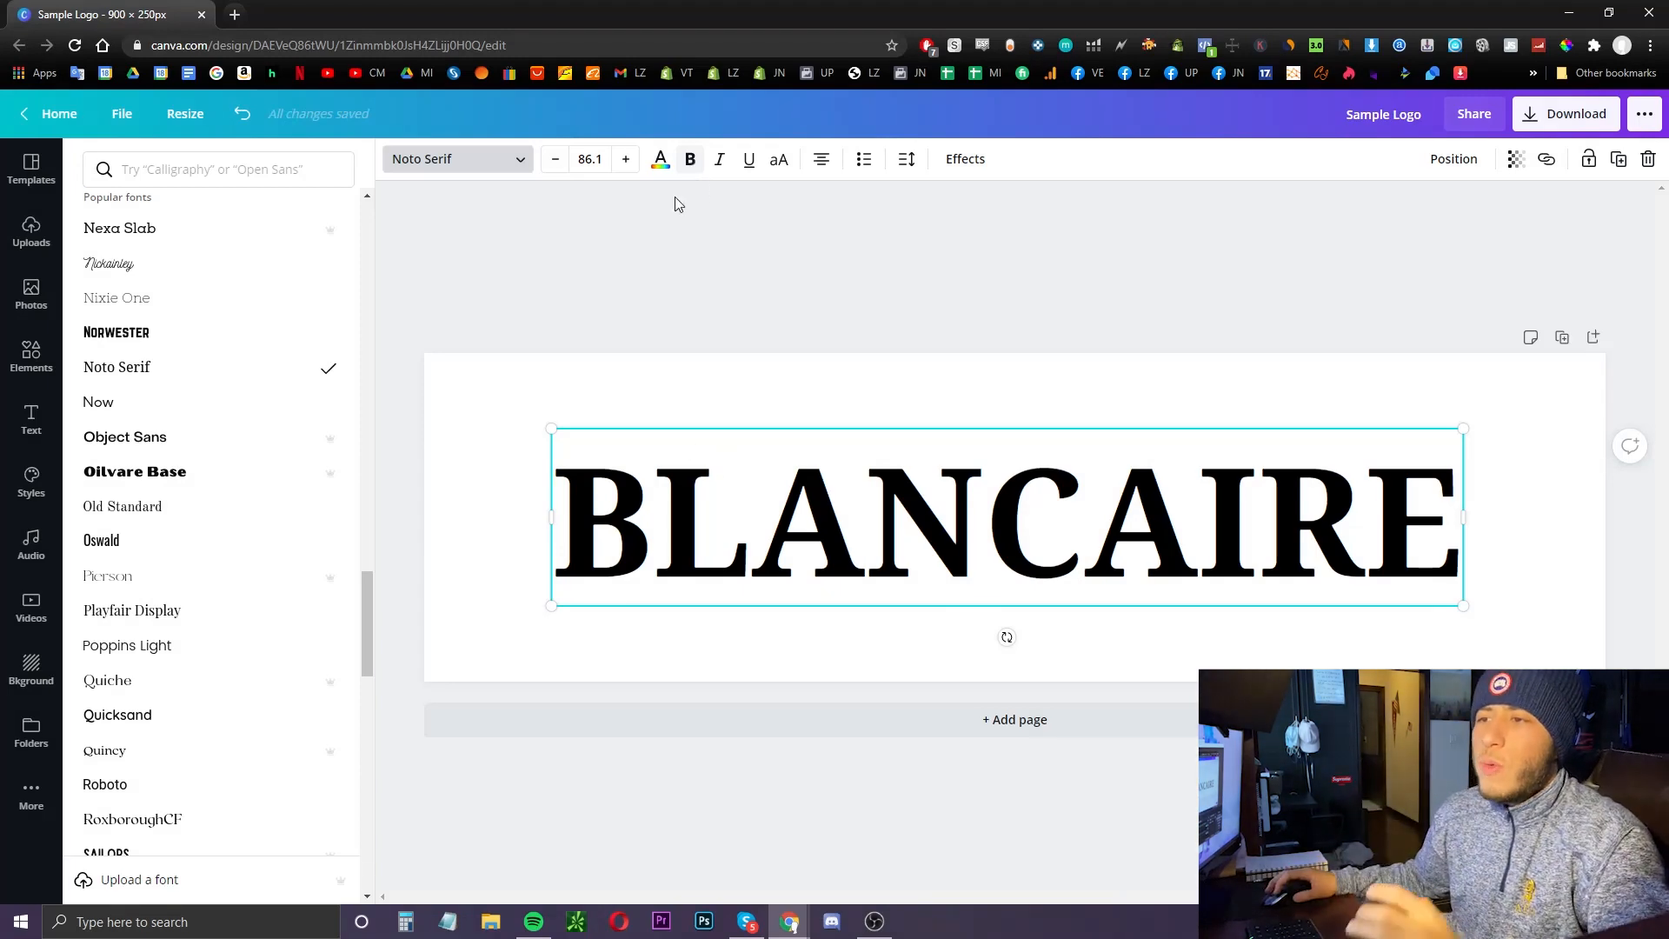
click(689, 162)
click(689, 162)
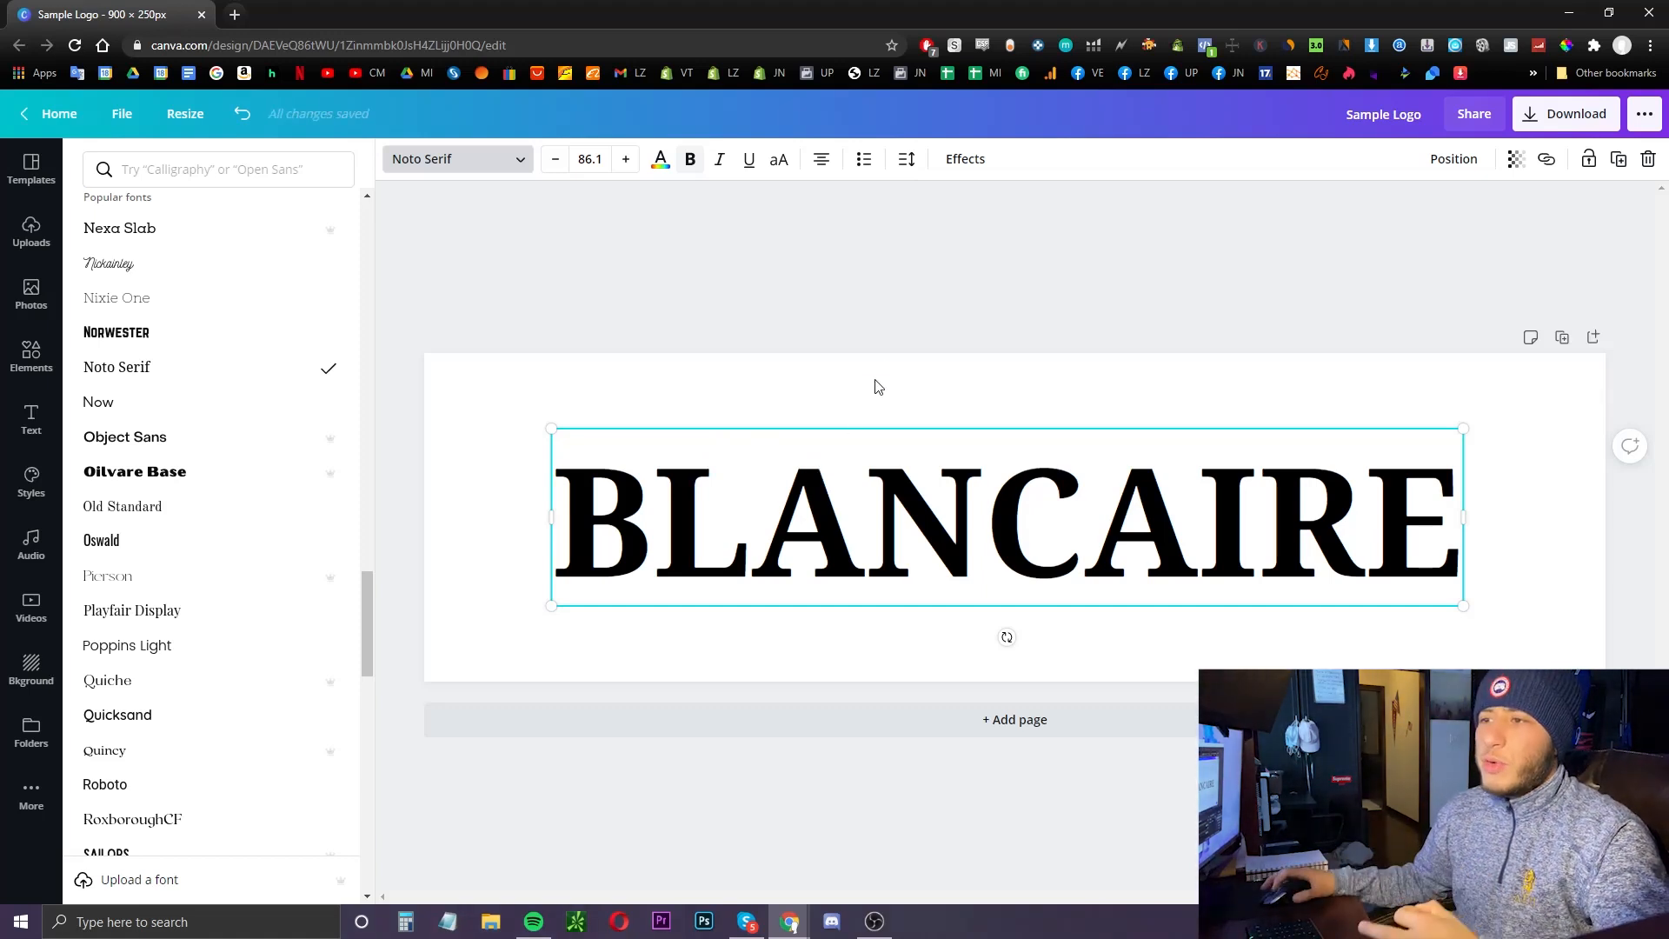
key(Escape)
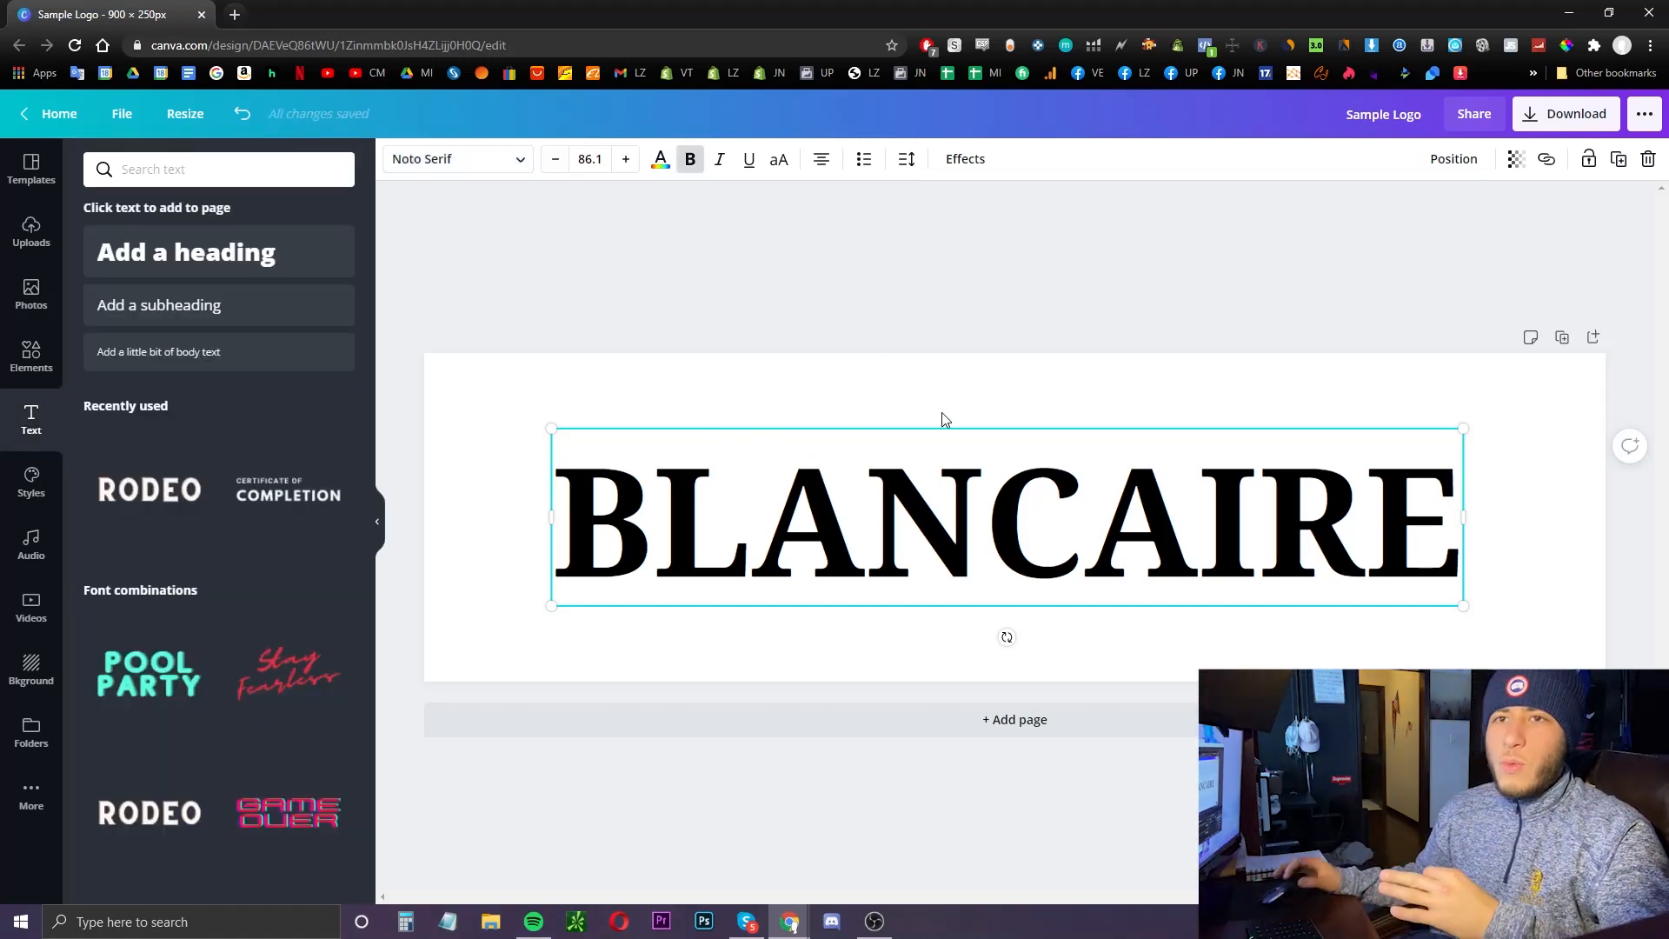
- Try Oswald and bold Playfair Display on the BLANCAIRE text, and enlarge it to about size 94.5, centred on the canvas
click(1016, 333)
click(1080, 488)
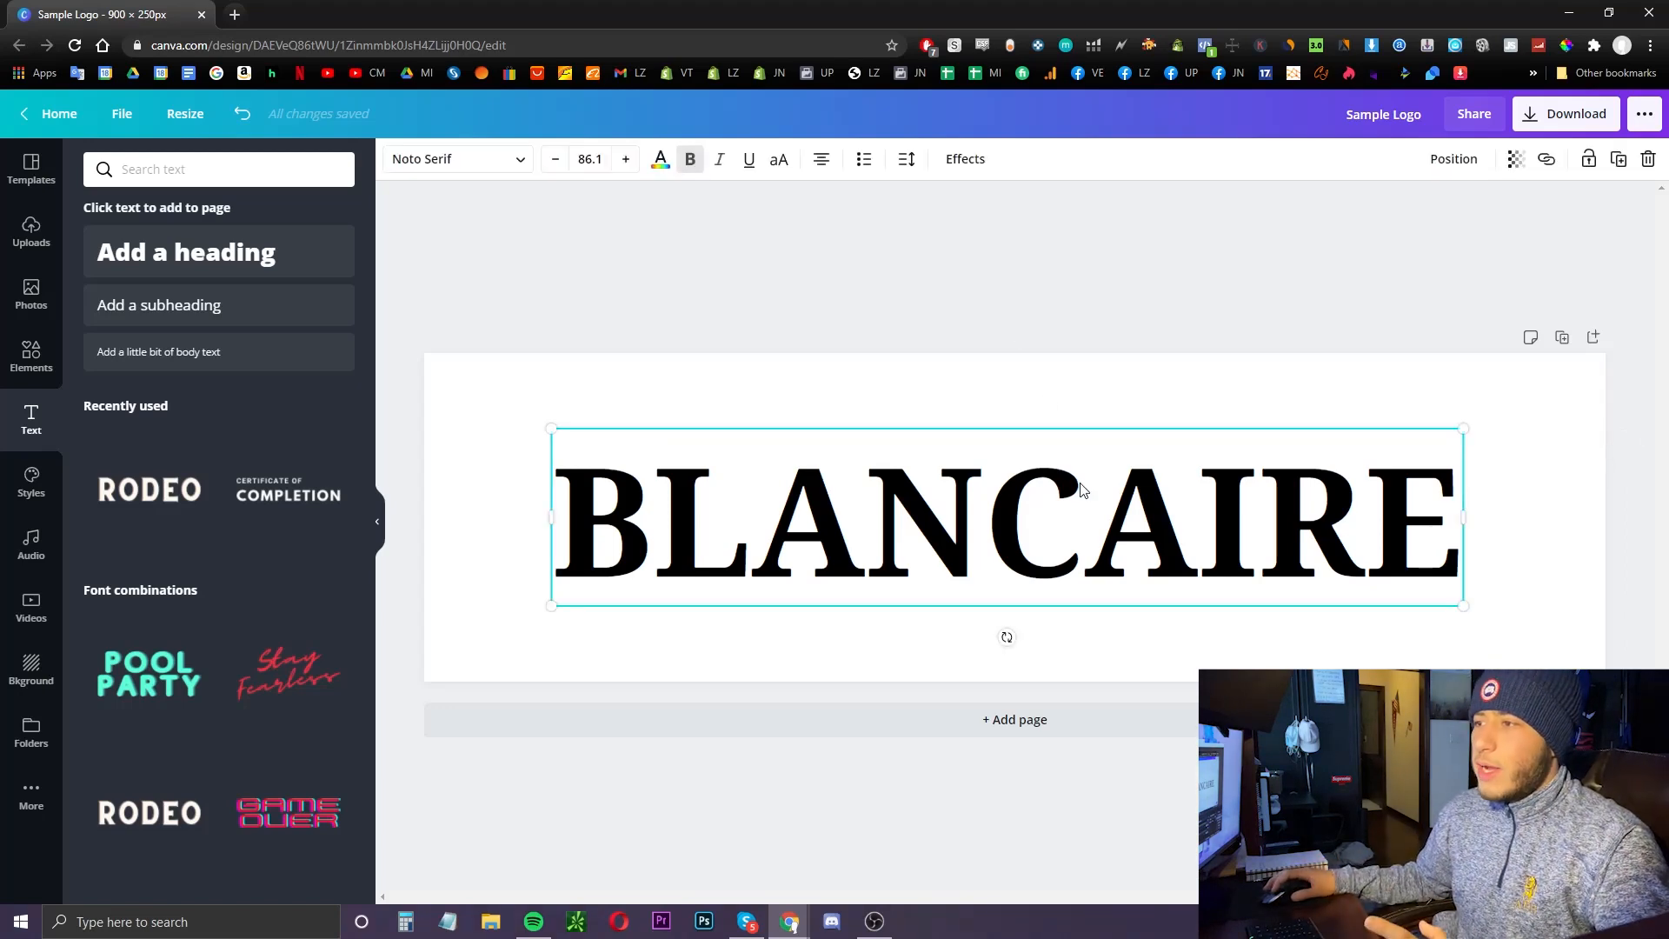
click(487, 163)
scroll(243, 426, down, 2)
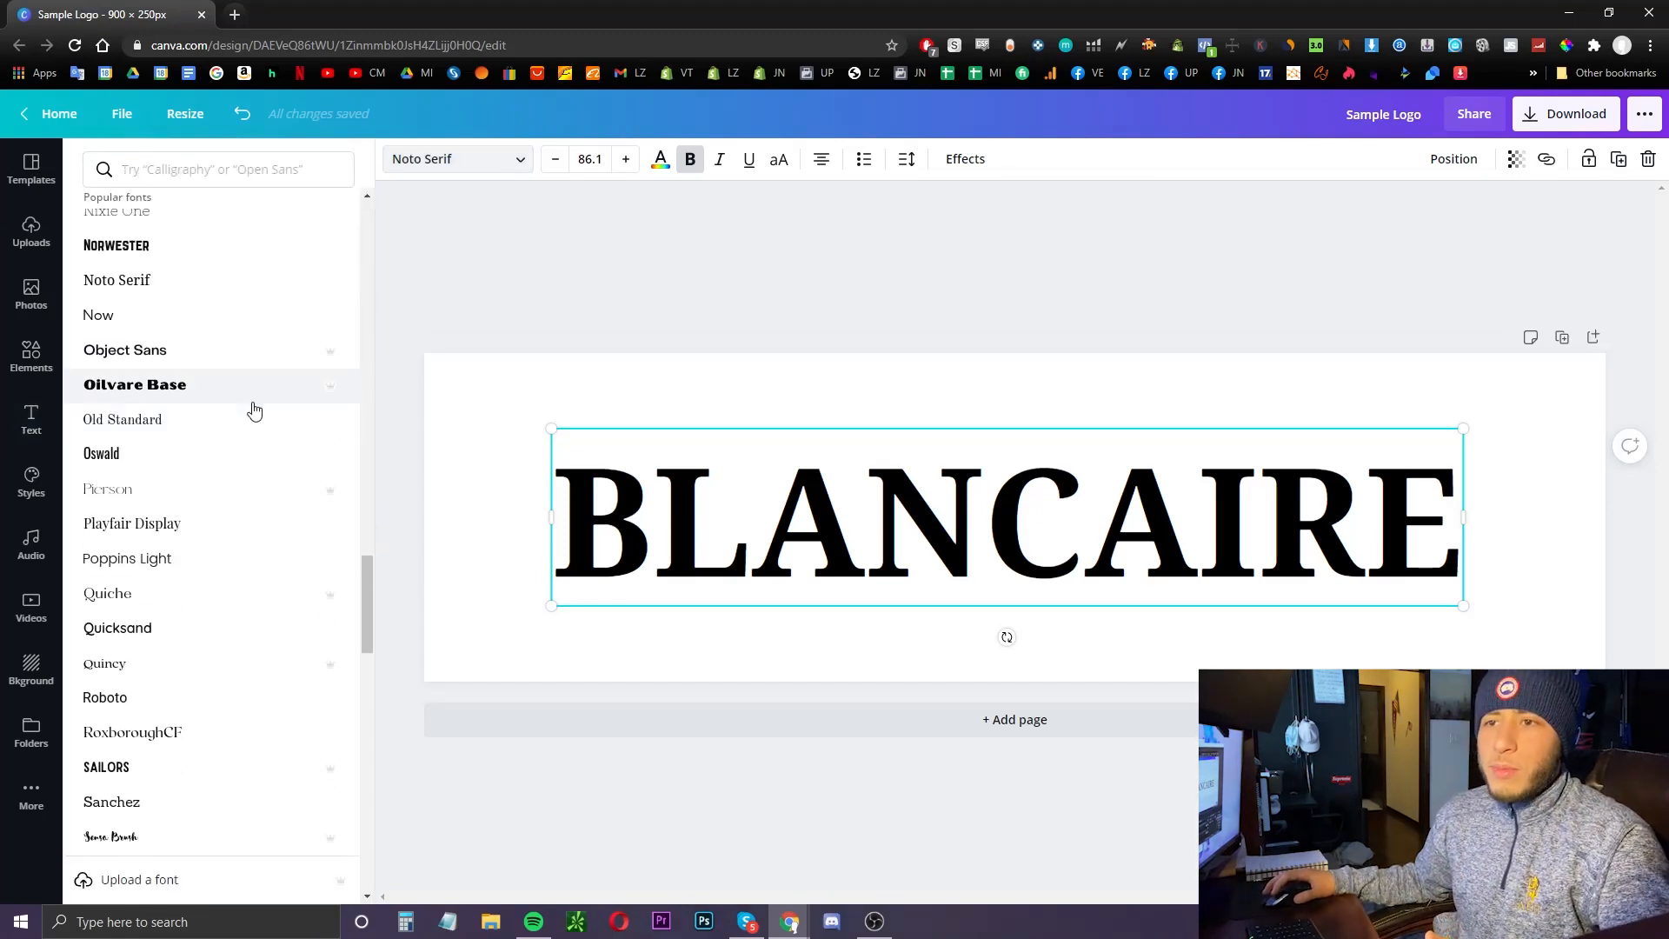
click(263, 469)
click(233, 531)
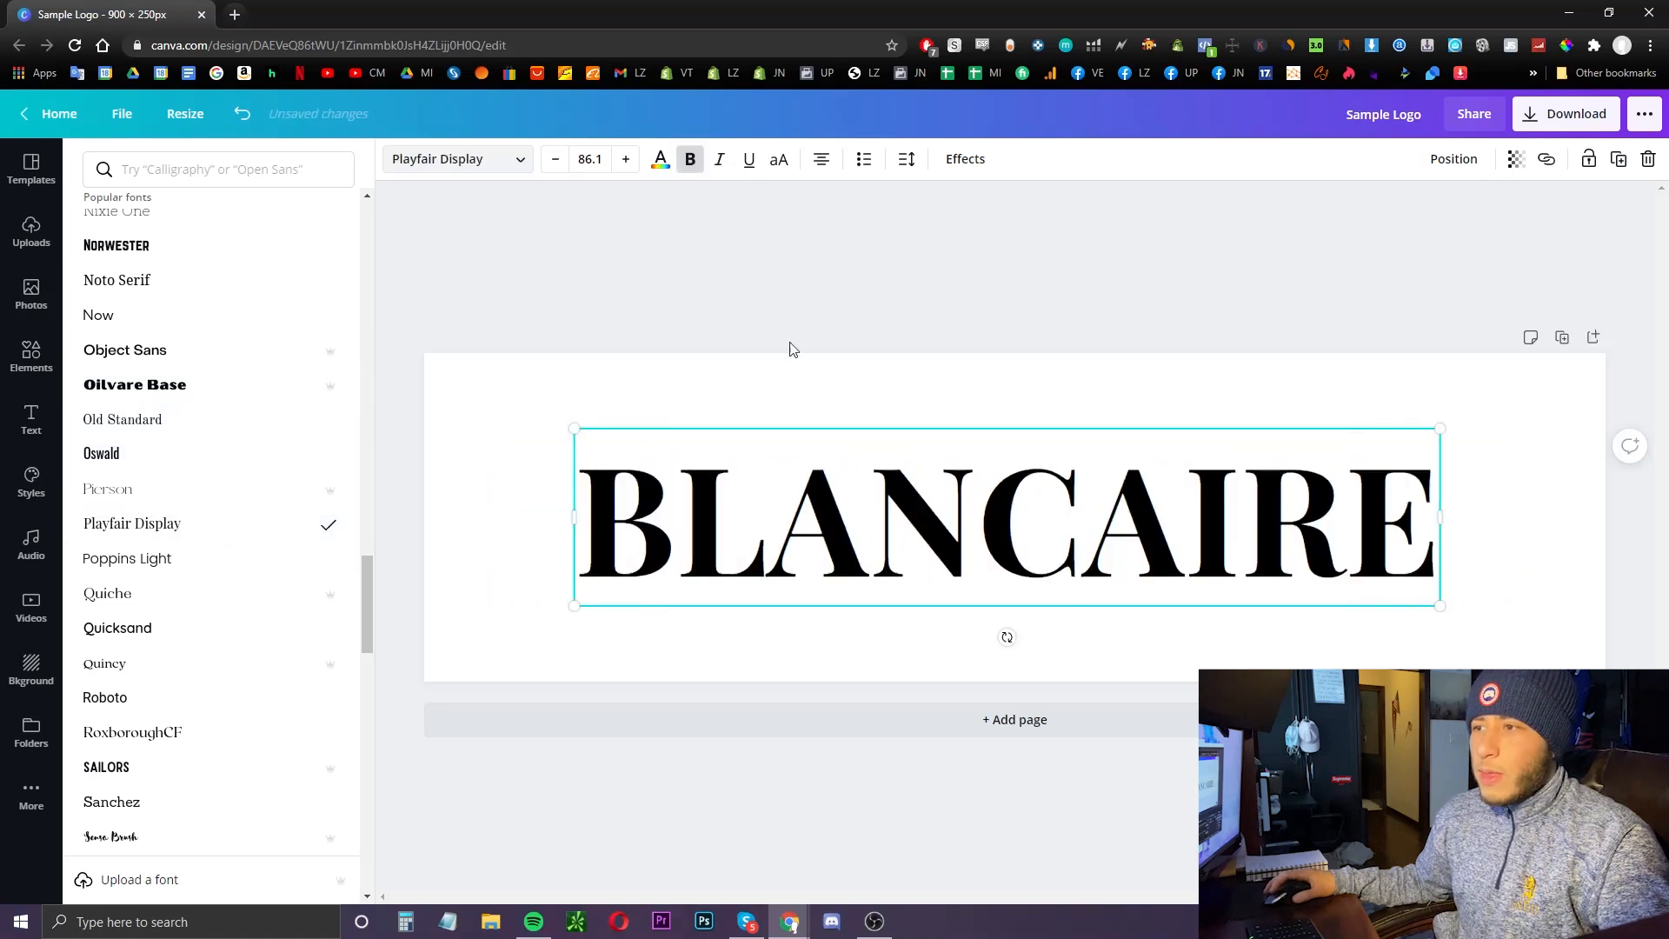
click(688, 162)
click(689, 162)
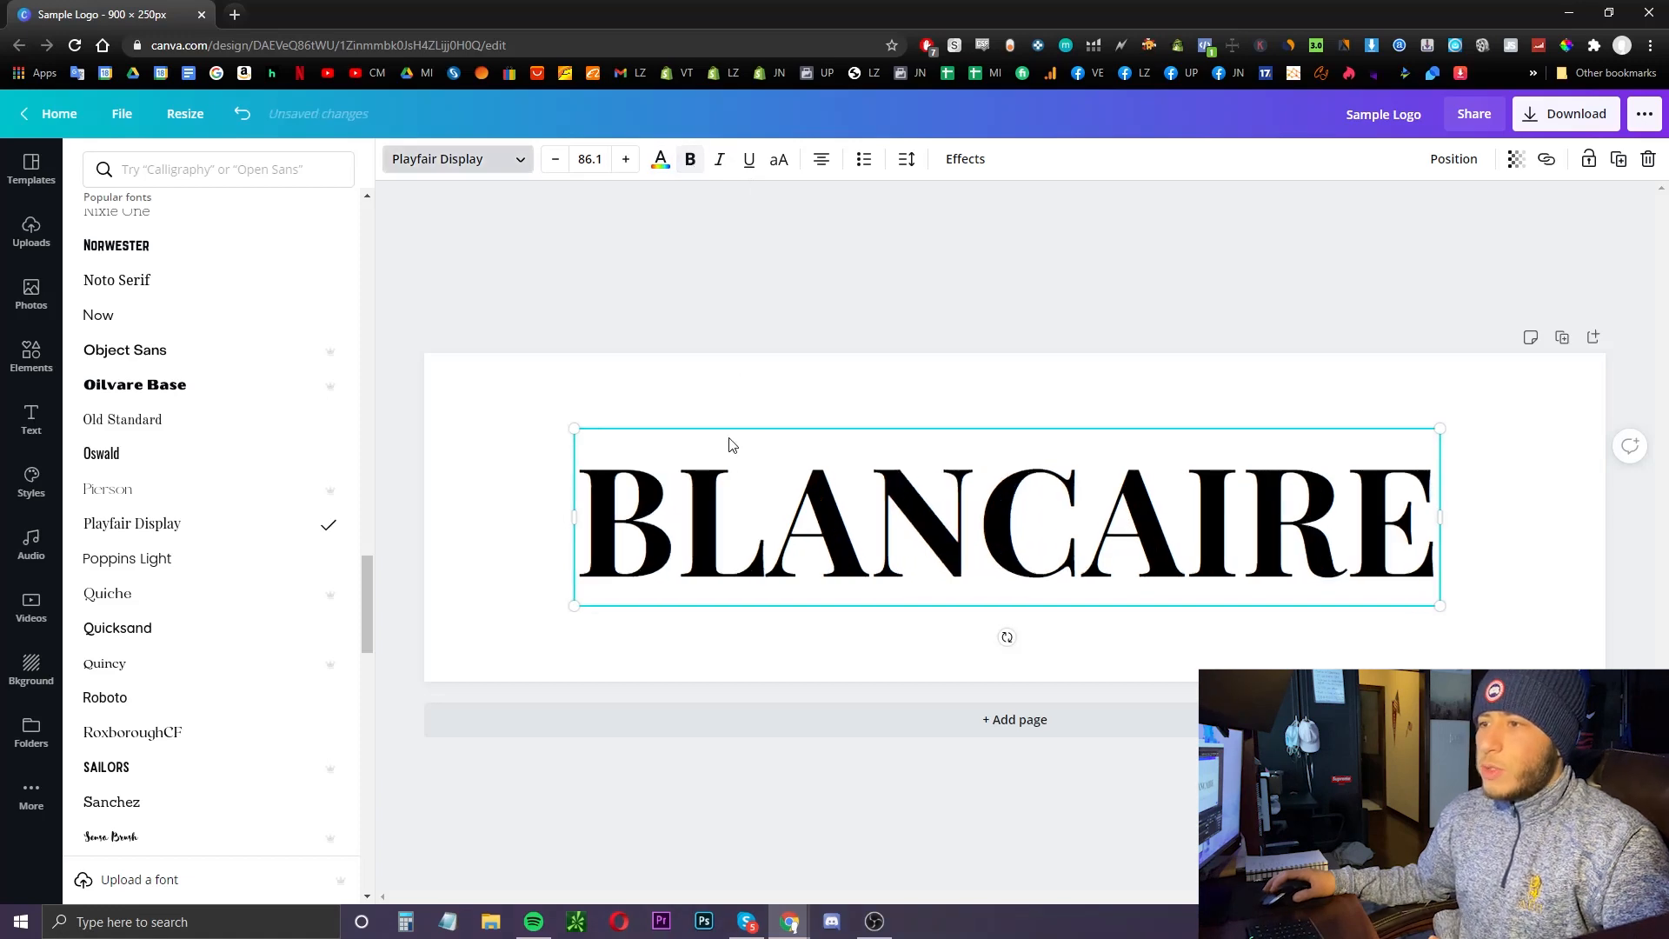
drag(576, 423, 492, 405)
drag(924, 522, 975, 527)
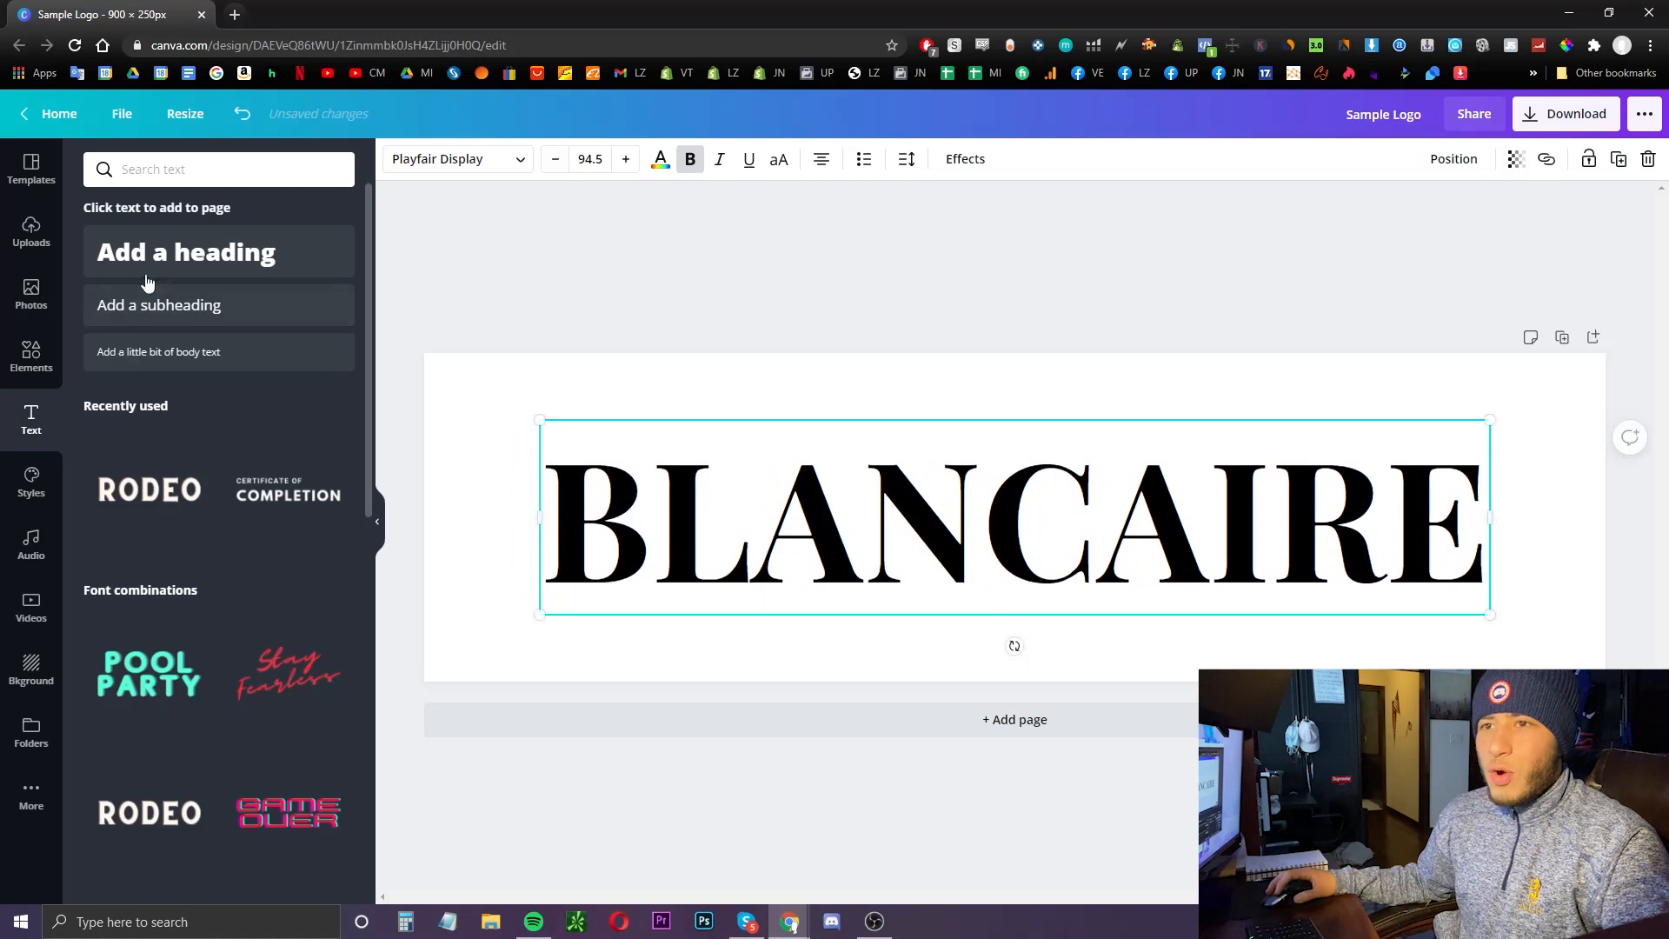
- Try the Oilvare Base, Noto Serif and Norwester fonts on the text, enlarging the Norwester version to about size 107
click(502, 165)
scroll(143, 452, up, 20)
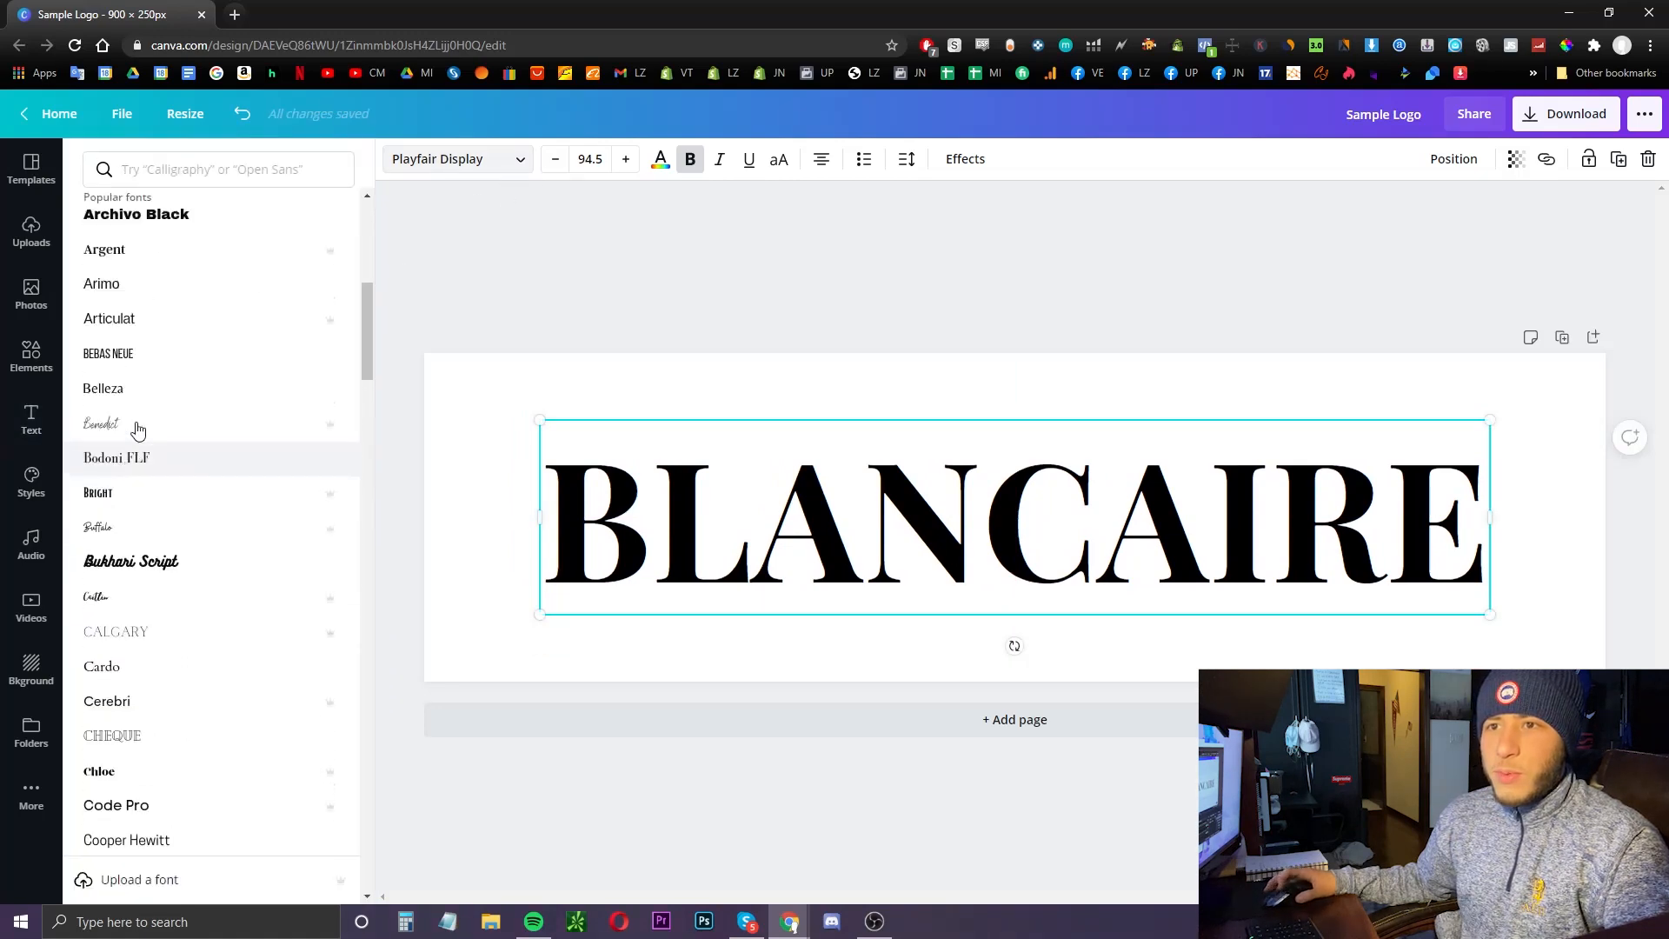
click(179, 349)
click(201, 385)
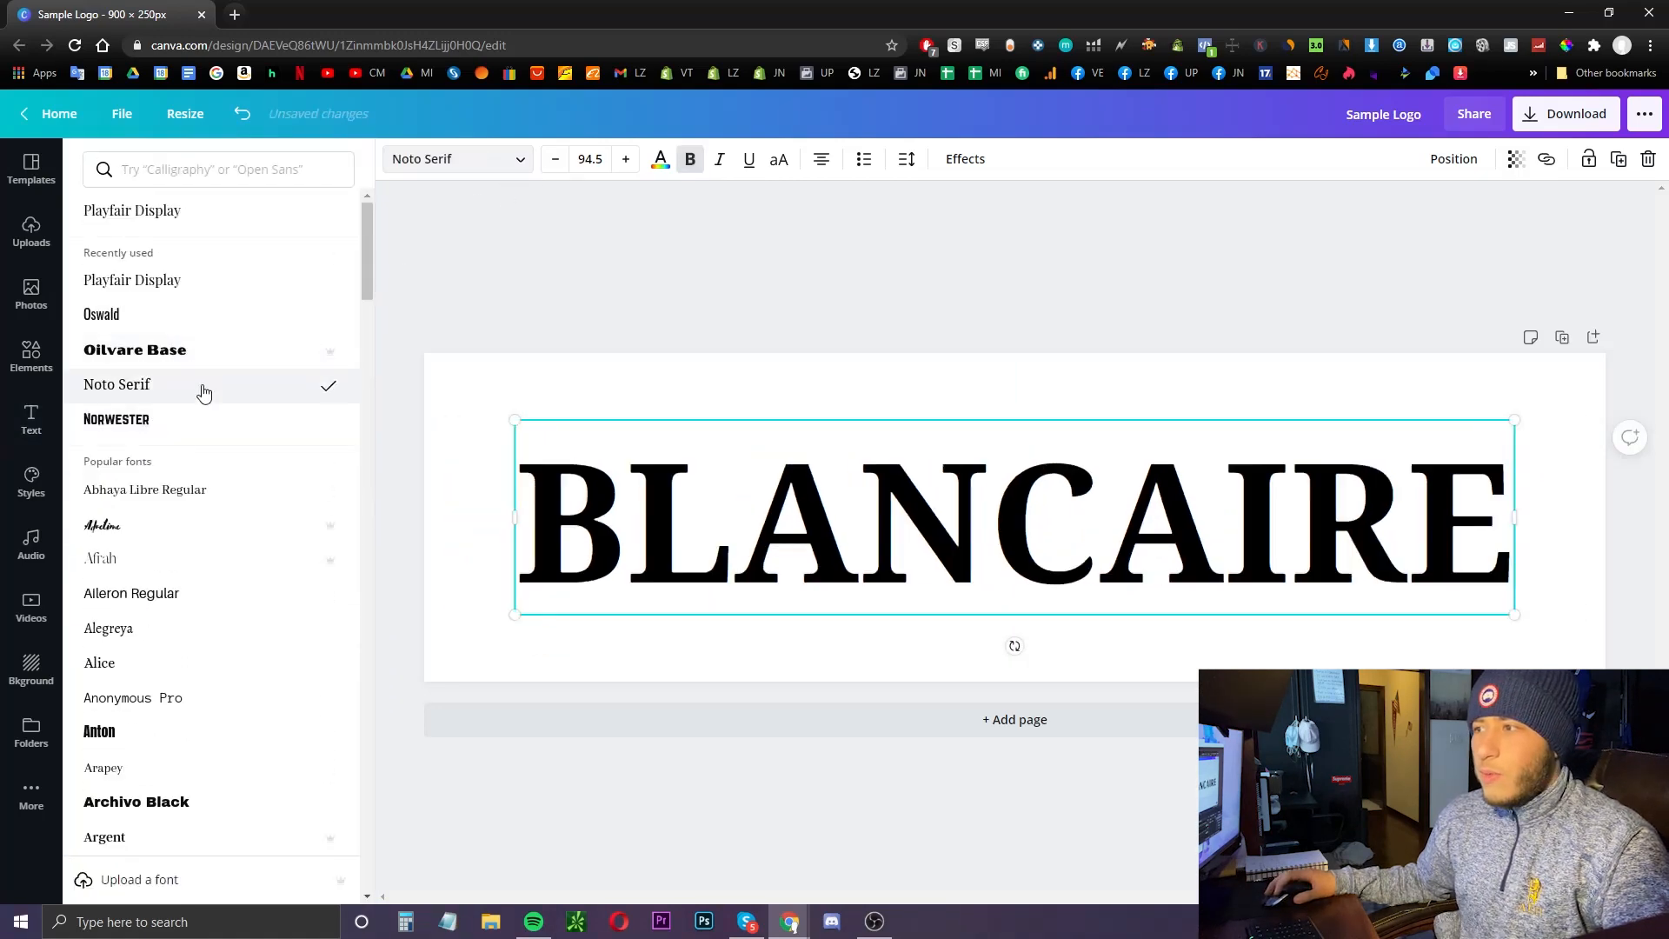
click(201, 421)
drag(643, 418, 550, 396)
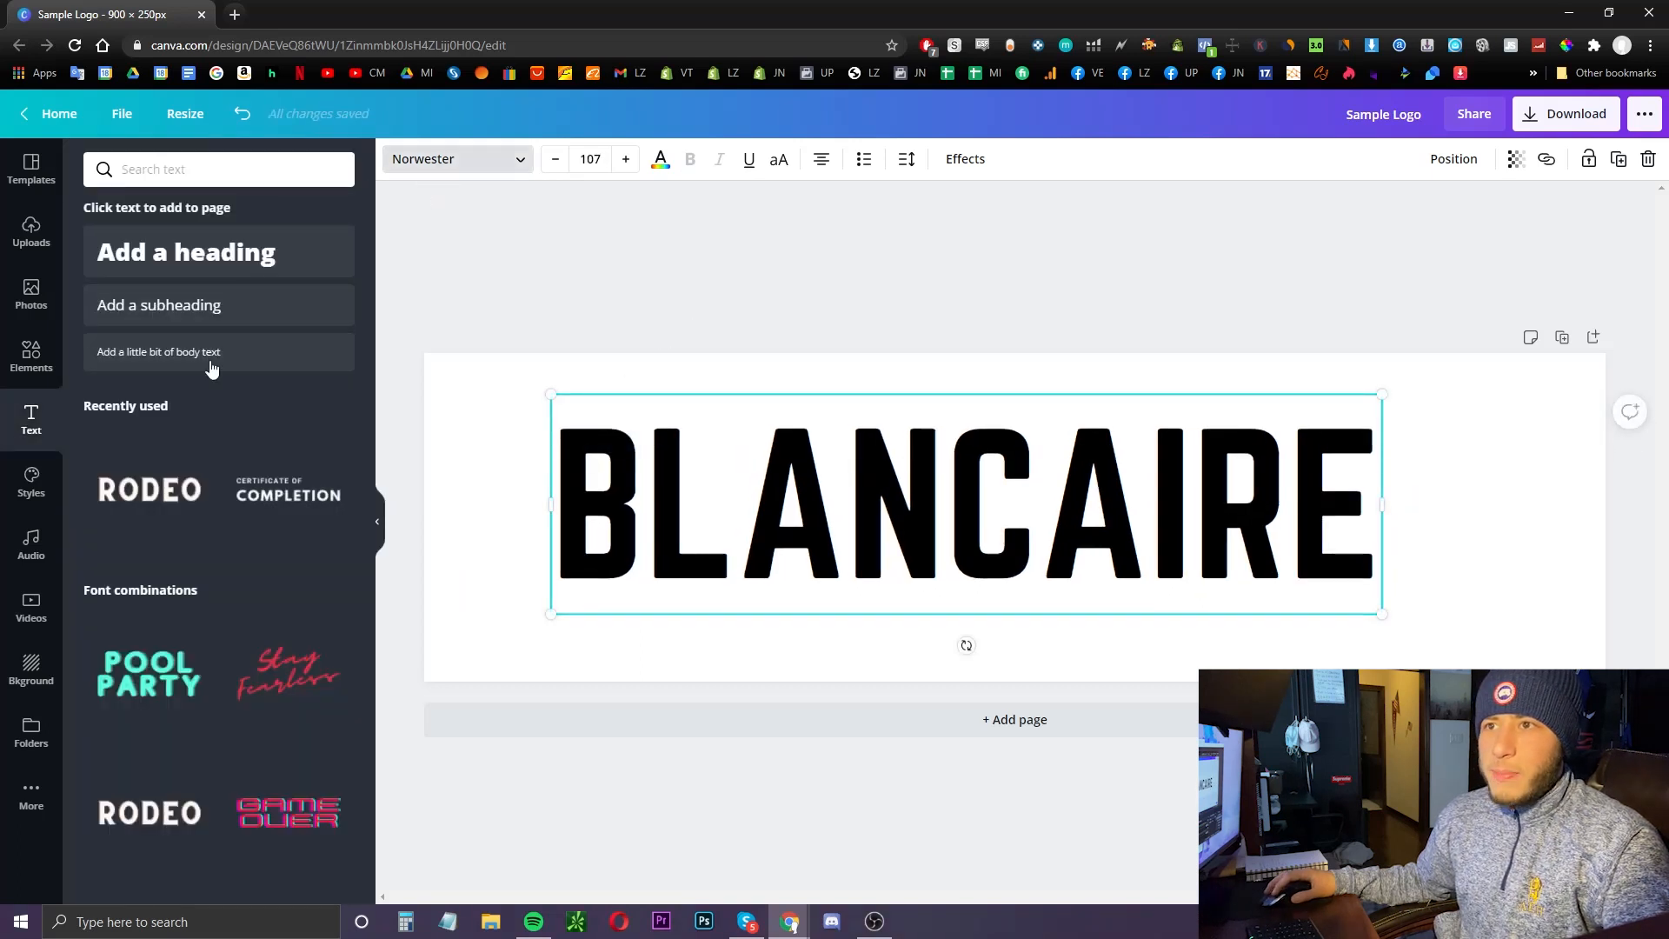
- Set the BLANCAIRE text's font to Noto Serif and centre its text box horizontally on the canvas
click(254, 316)
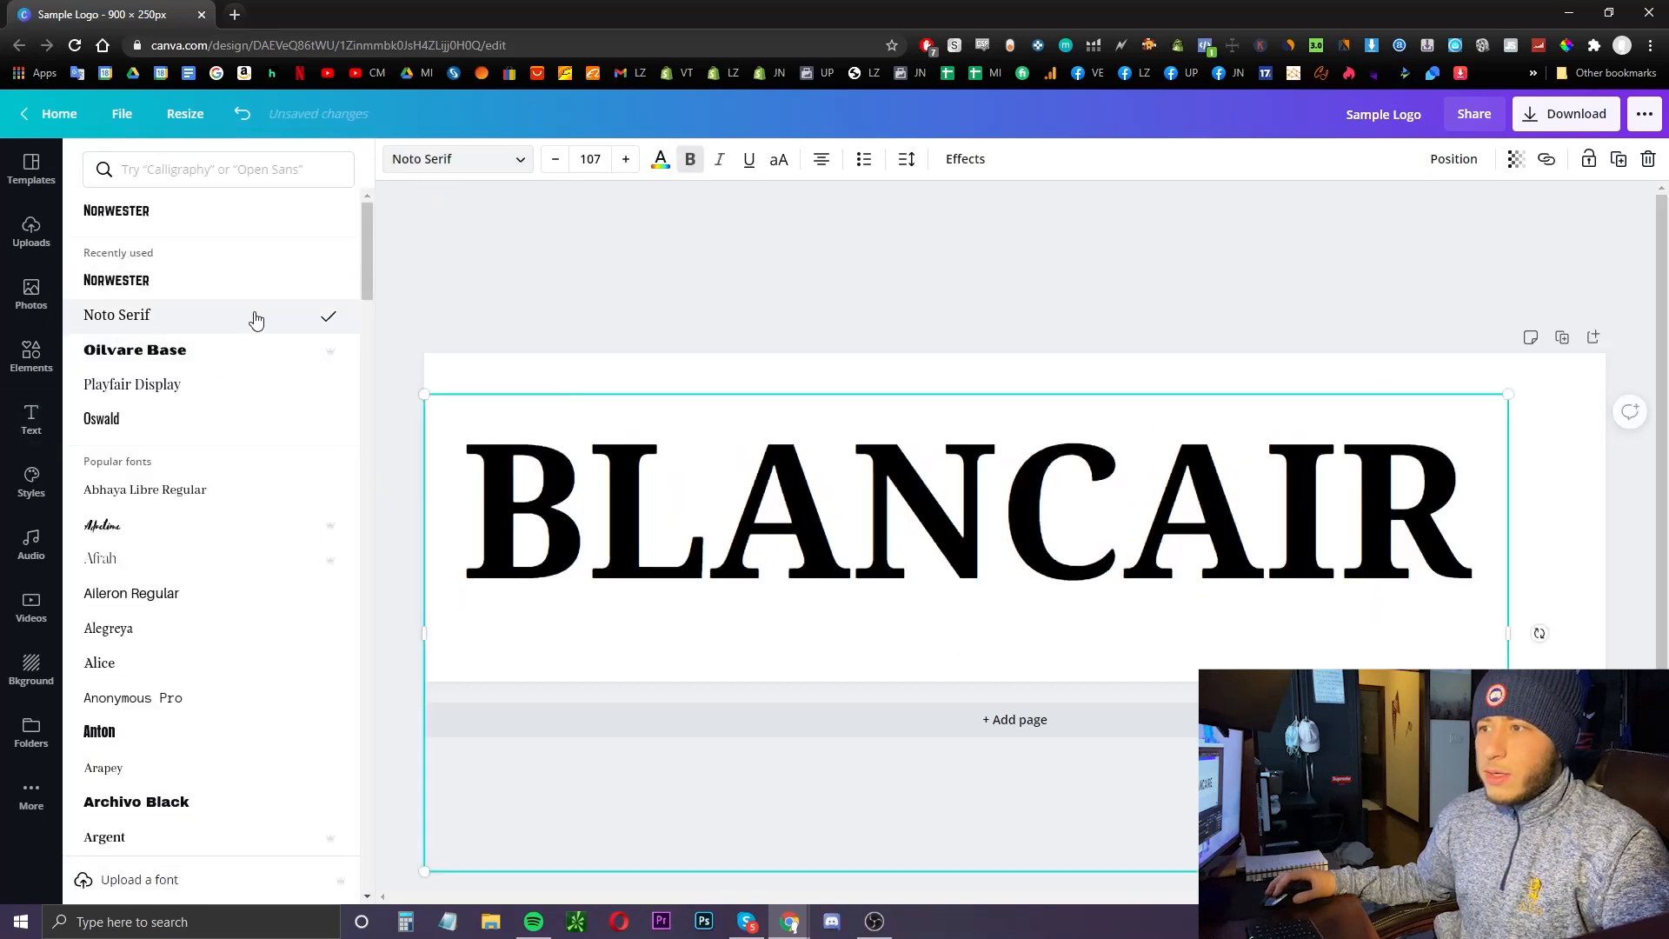
click(654, 305)
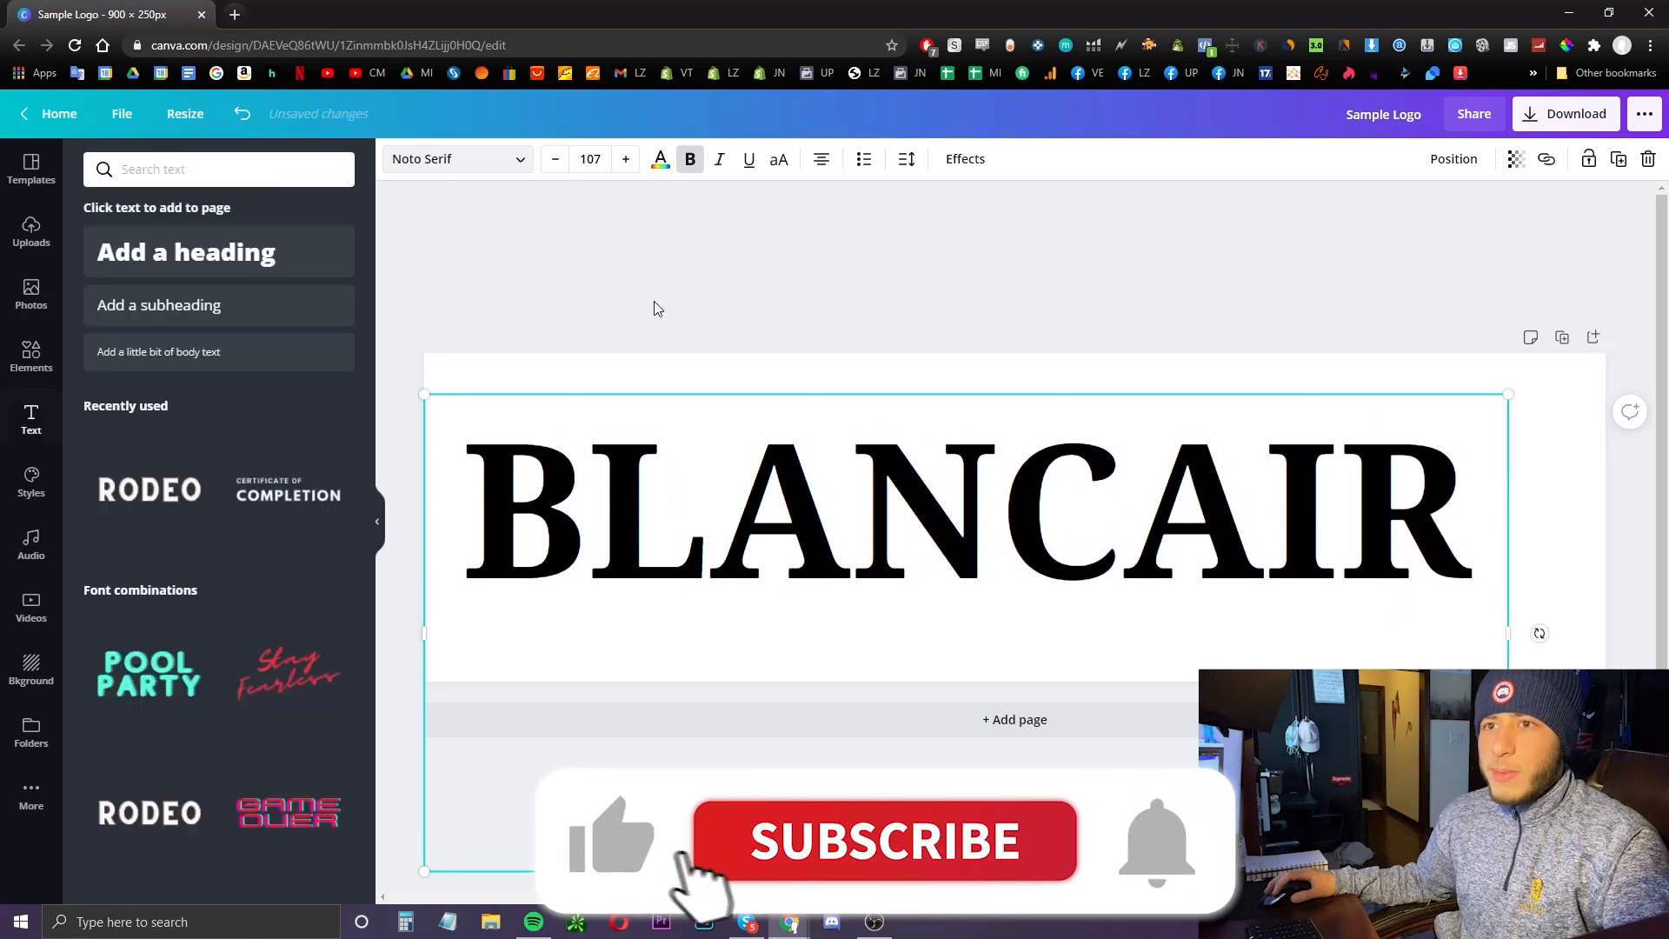
drag(791, 439, 843, 443)
click(864, 289)
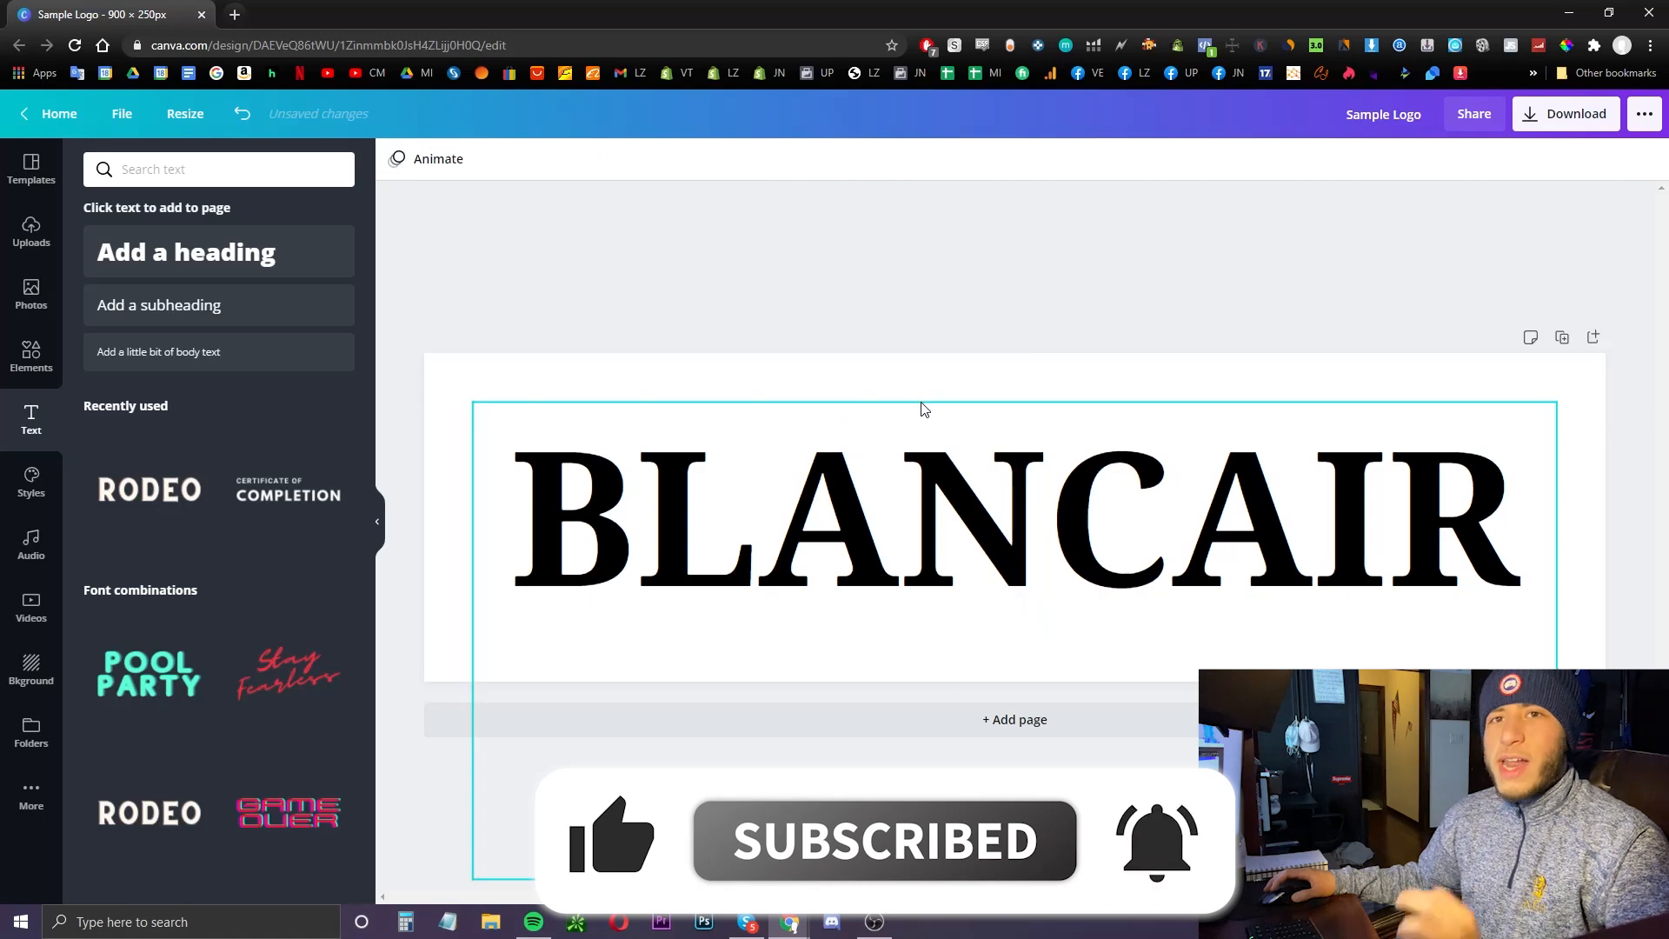
- Search the graphic elements for LEAF and browse the leaf designs
click(31, 356)
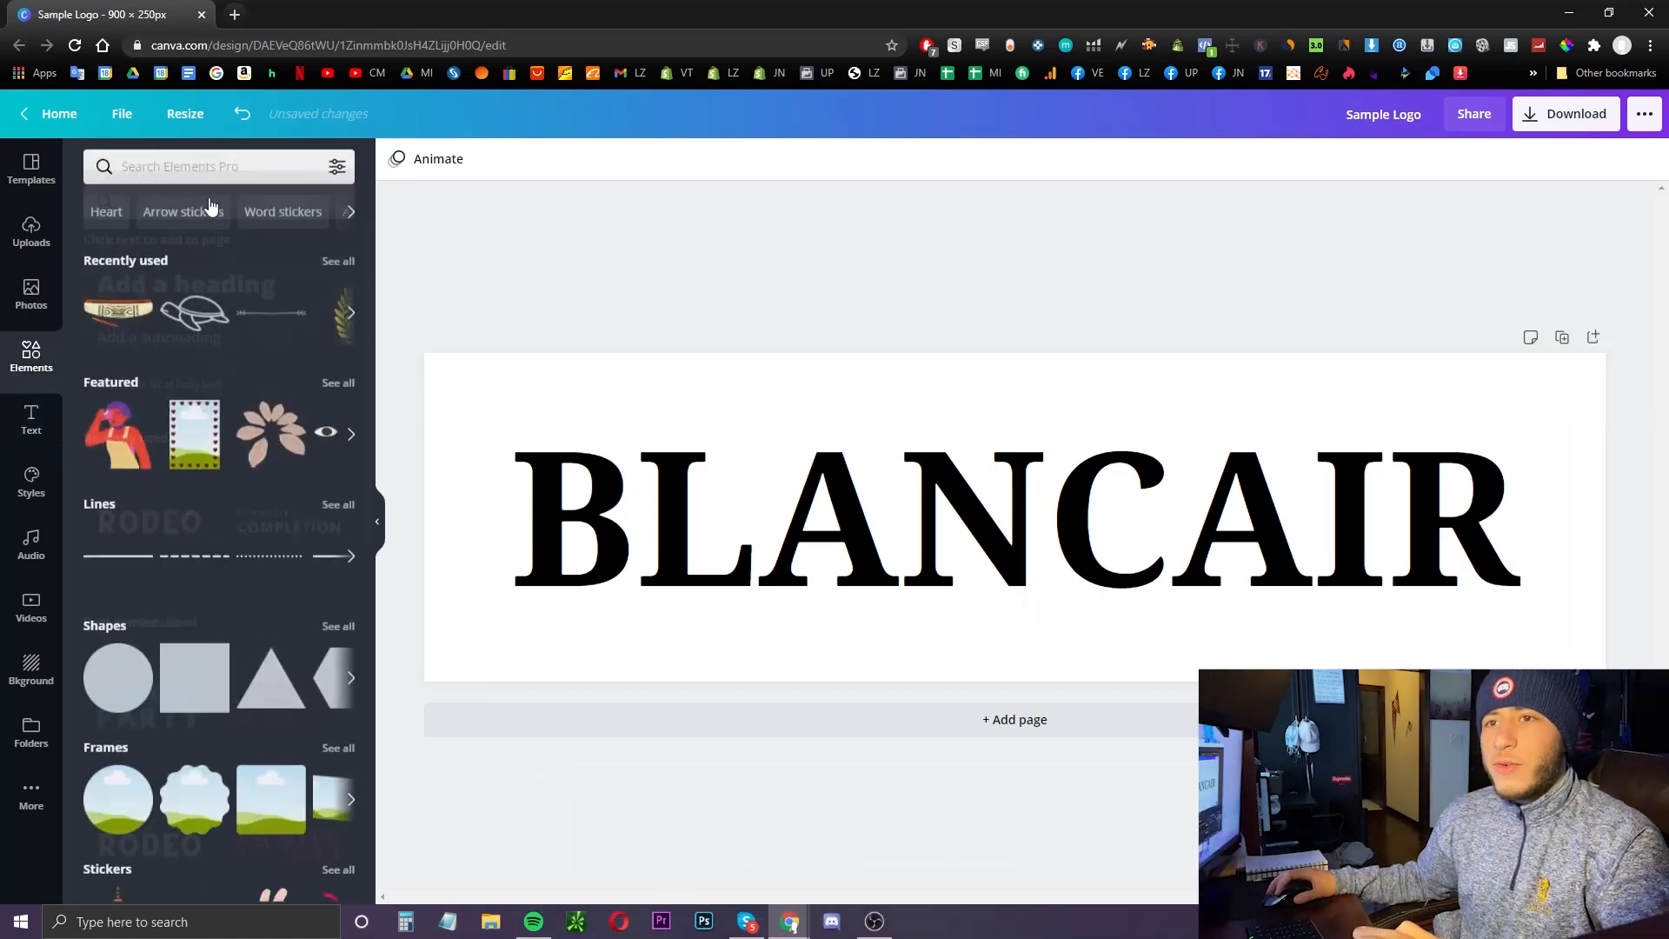
click(190, 168)
text(LEA)
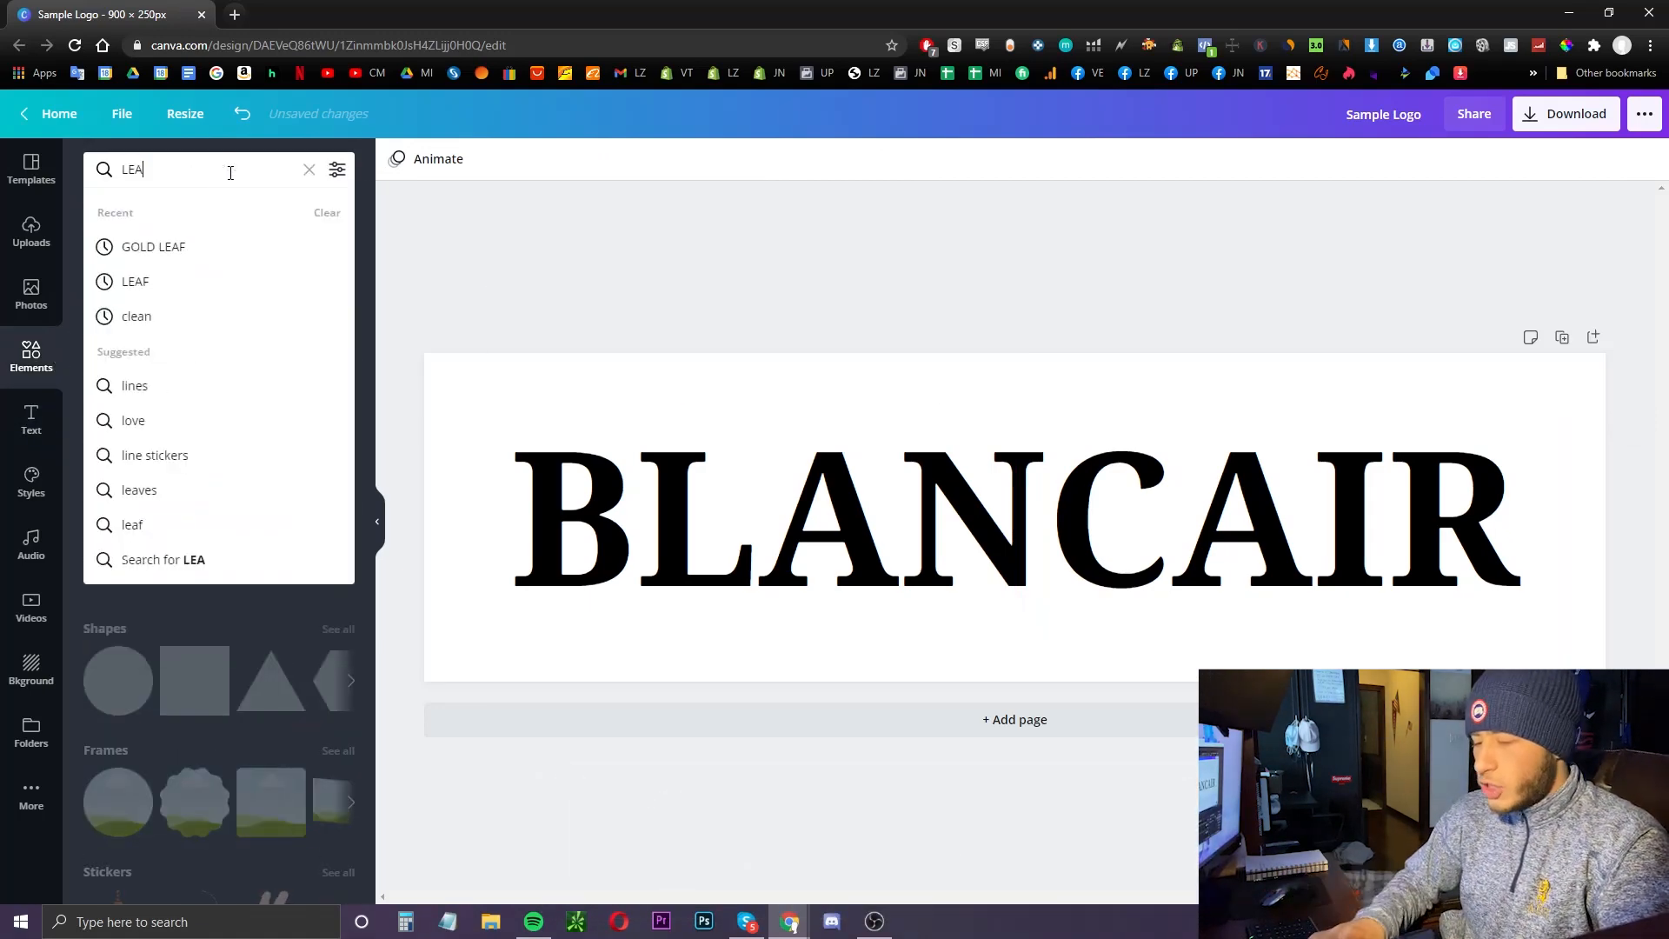
text(F)
key(Return)
scroll(174, 383, down, 5)
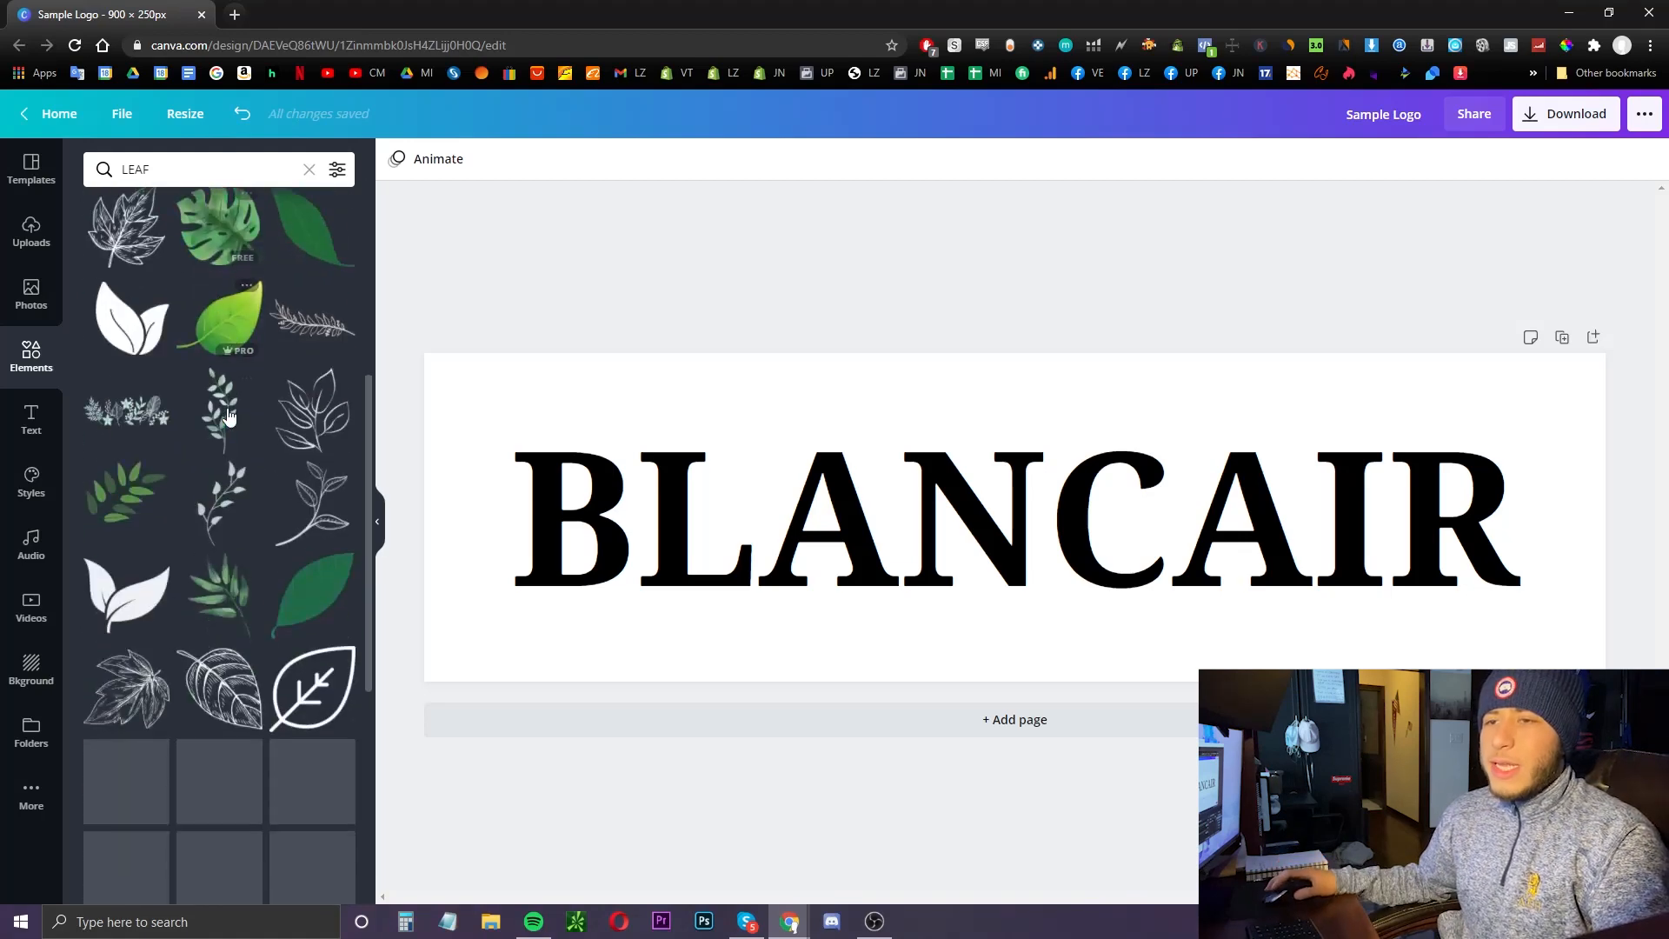
scroll(228, 417, down, 5)
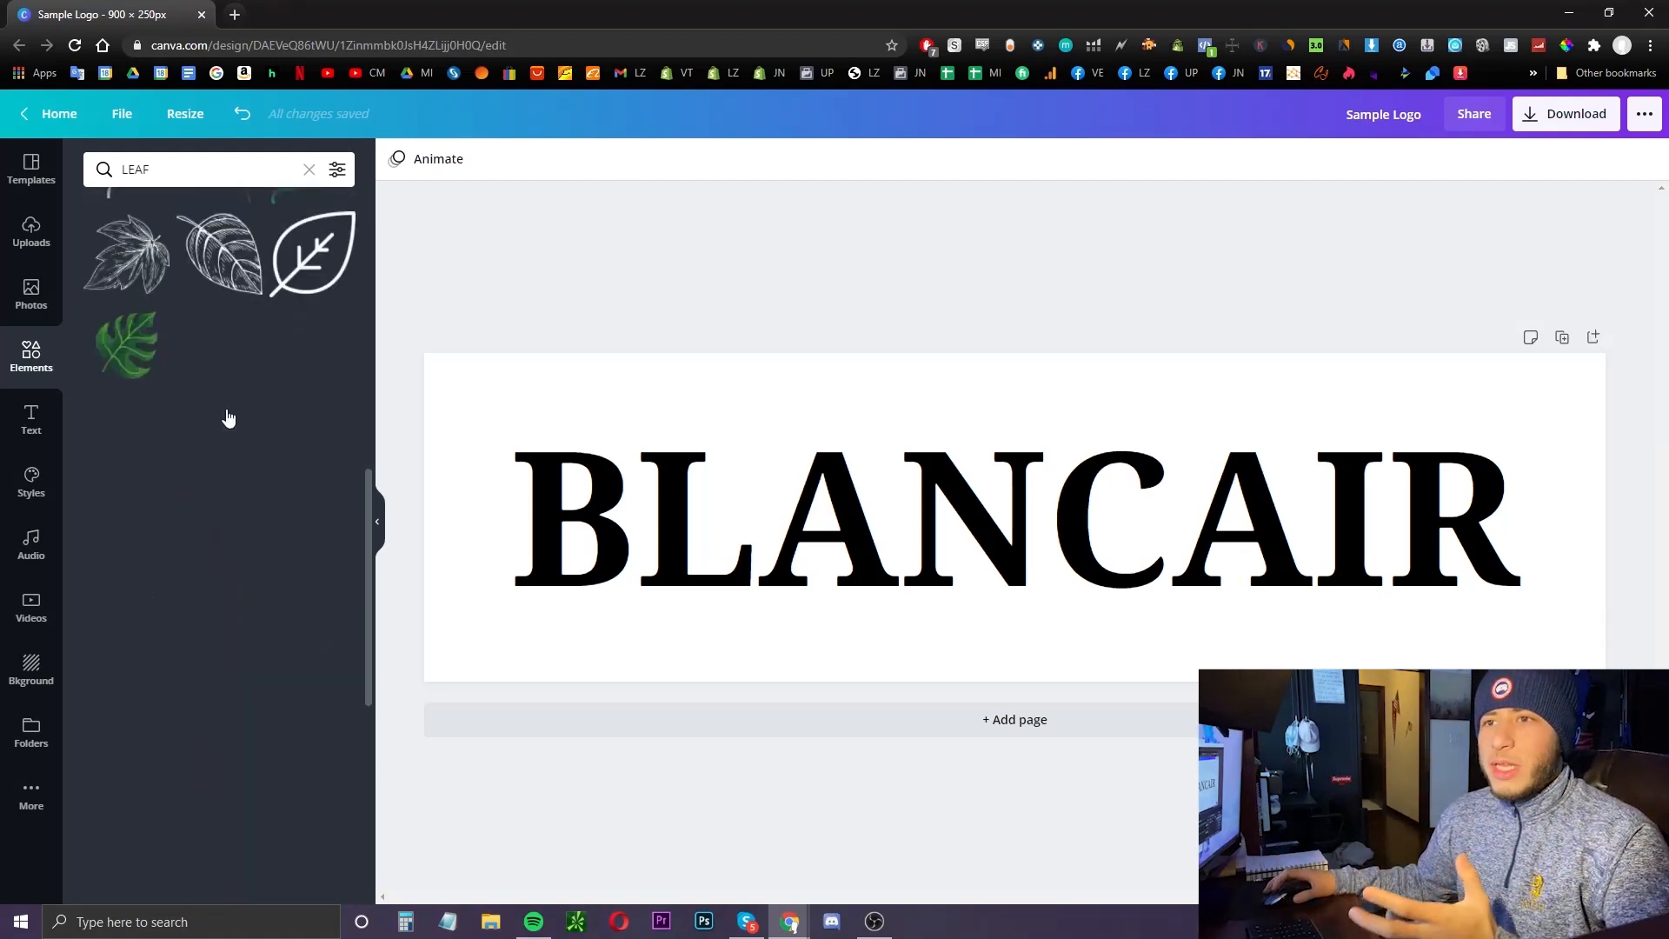
scroll(234, 435, down, 3)
- Search the graphic elements for gold leaf and insert the free curved gold branch into the logo
click(184, 172)
key(ctrl+a)
text(gold le)
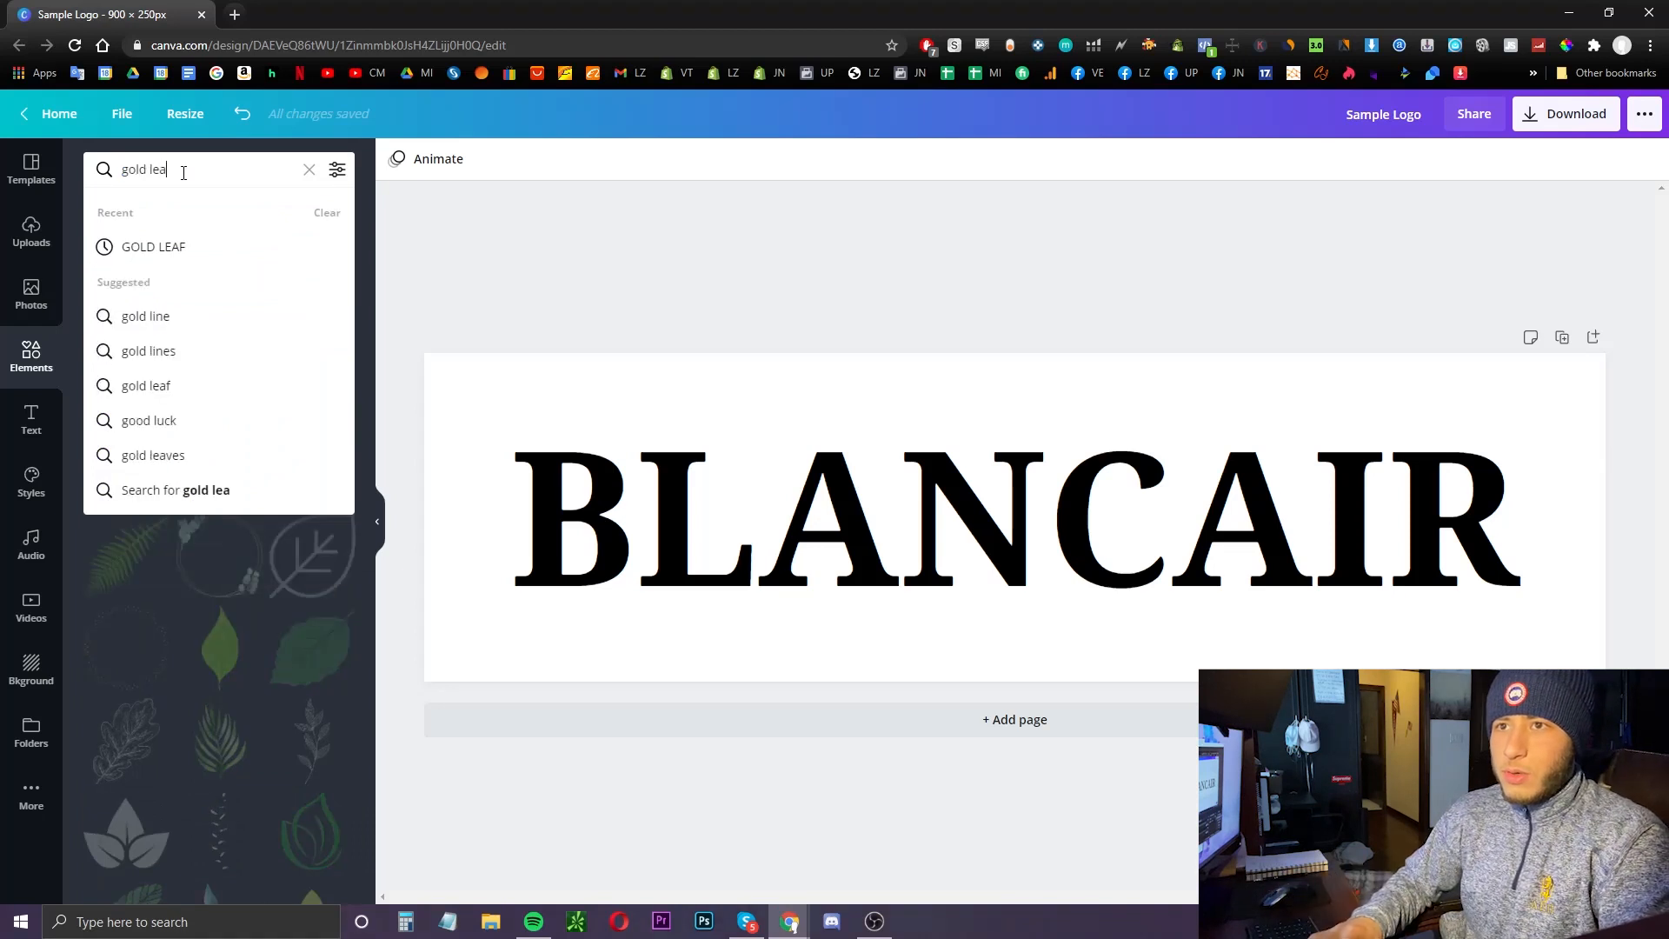
text(af)
key(Return)
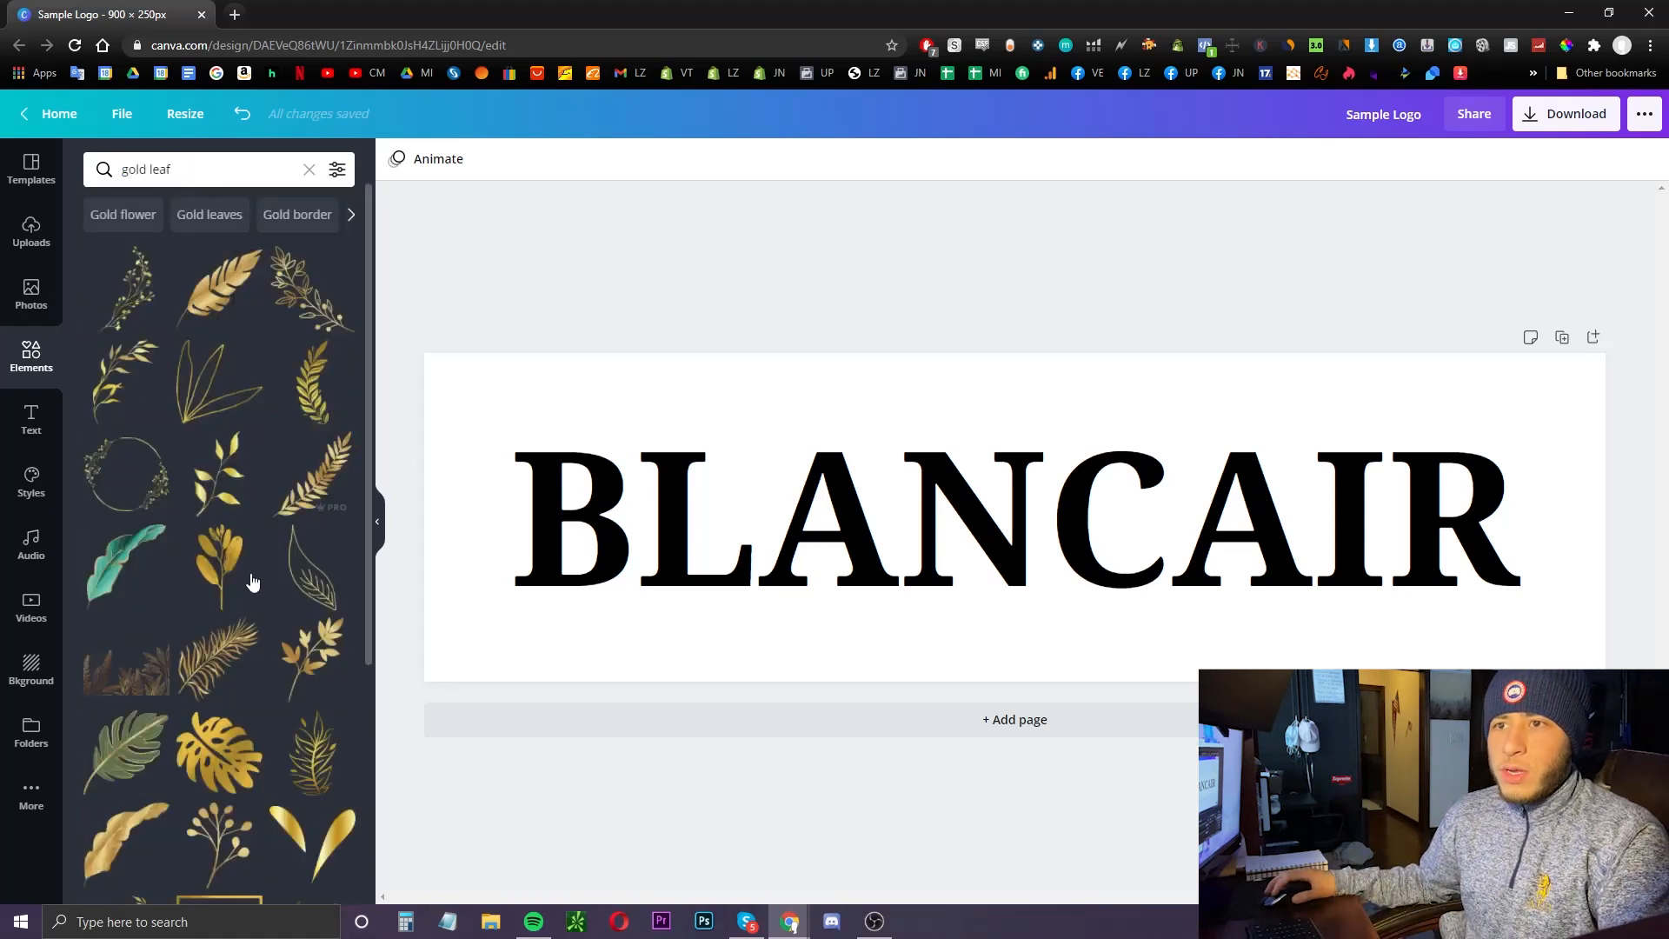
click(306, 387)
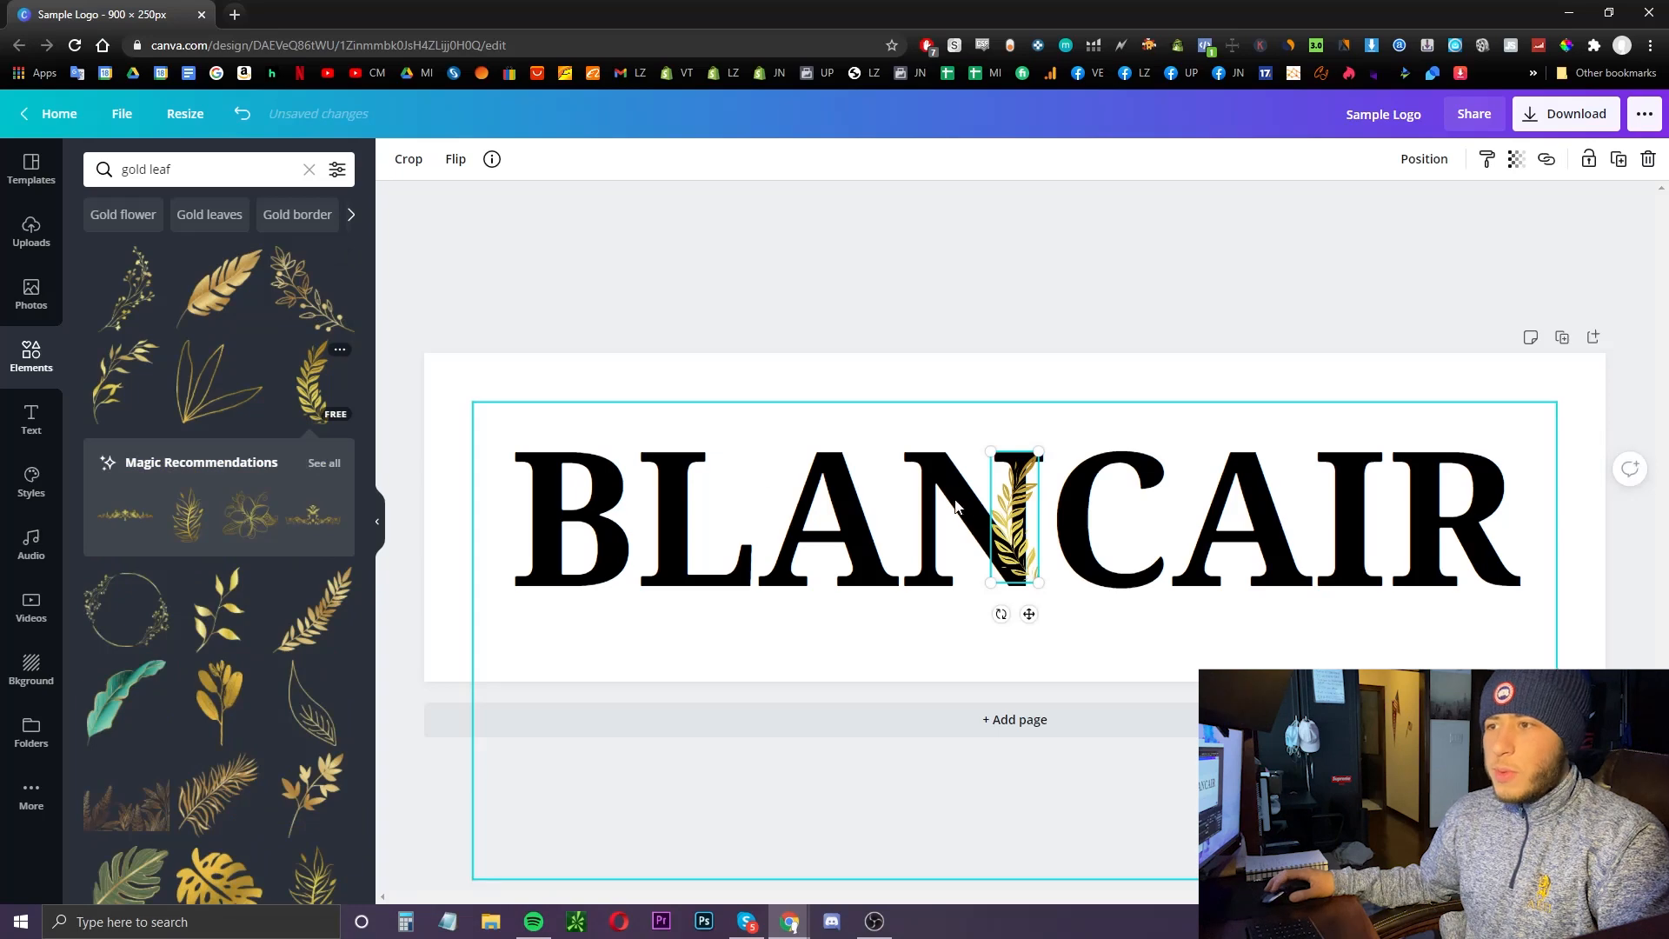
- Place the gold branch before the letter B, shift the text to make room, and enlarge the branch beyond the letter height
drag(1013, 513, 505, 512)
drag(788, 504, 841, 507)
click(495, 531)
drag(531, 575, 566, 663)
drag(532, 517, 532, 472)
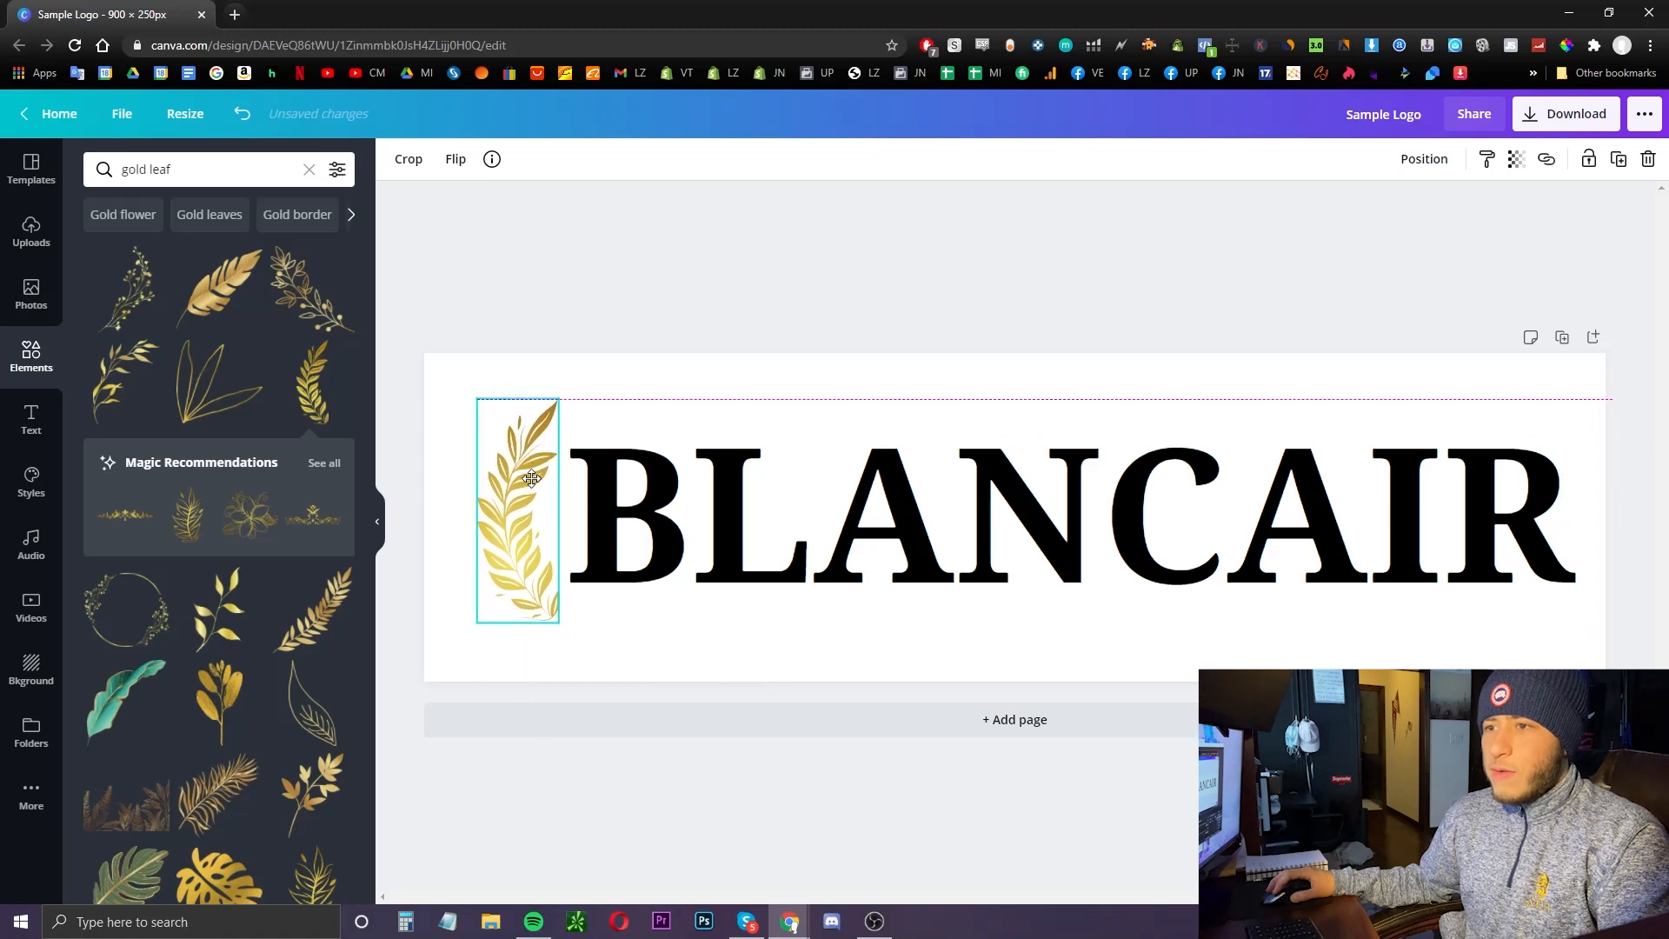
click(847, 279)
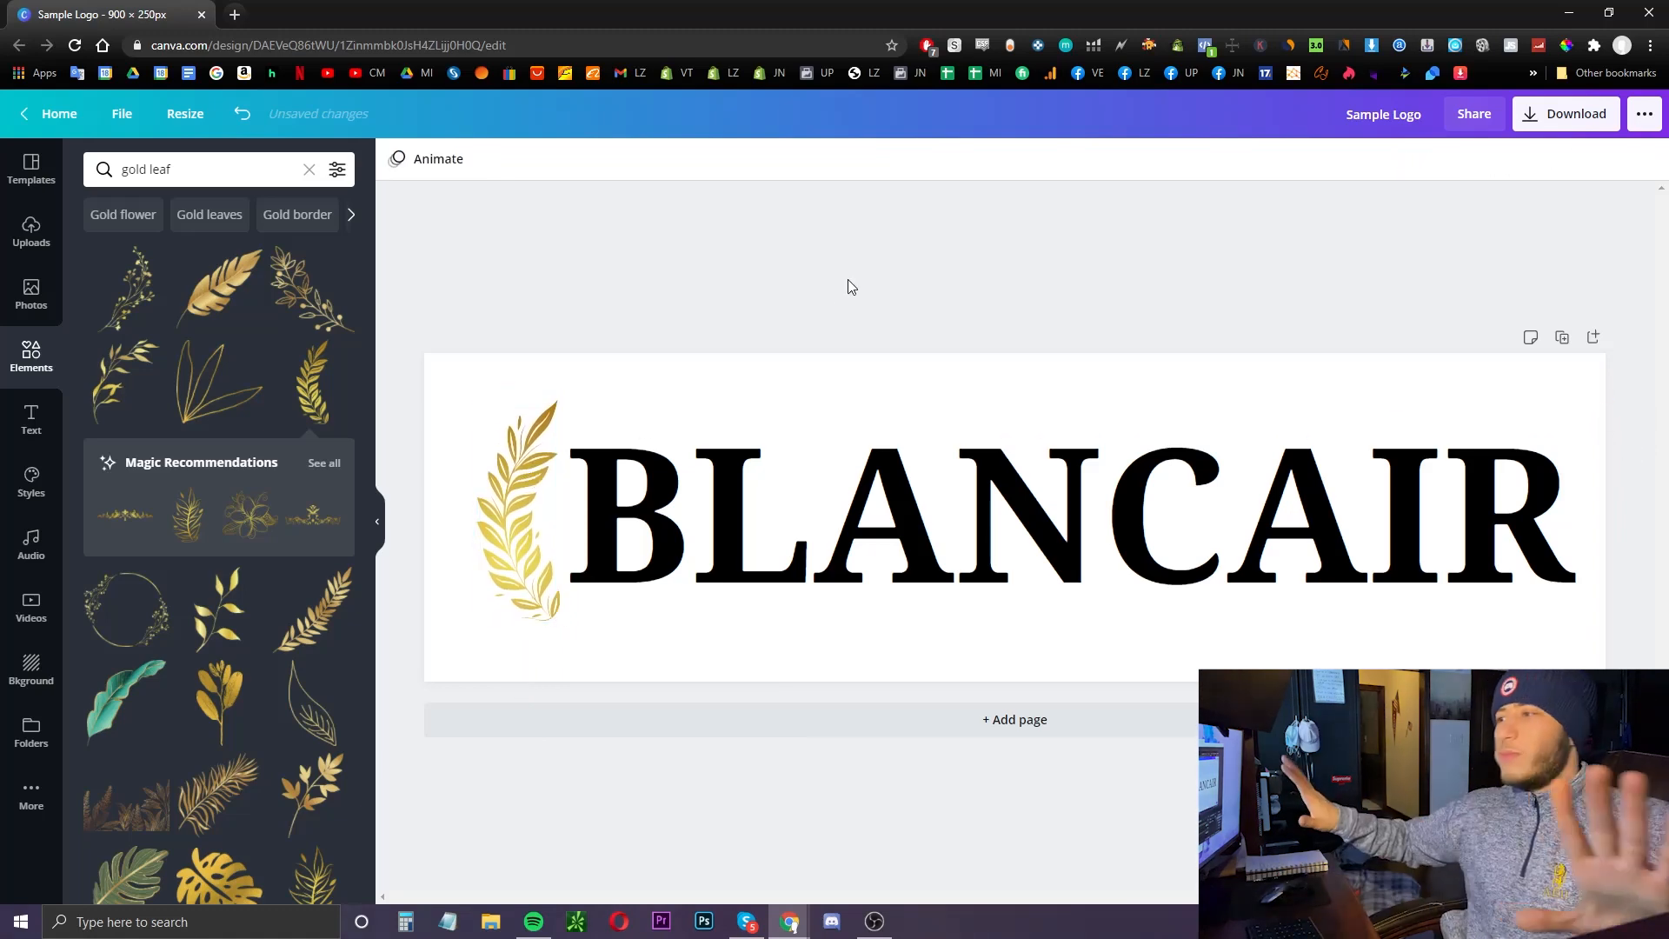
- Scale the text down to about size 90.9 so BLANCAIRE fits on one line, and align it vertically beside the gold branch
click(1210, 559)
click(1575, 513)
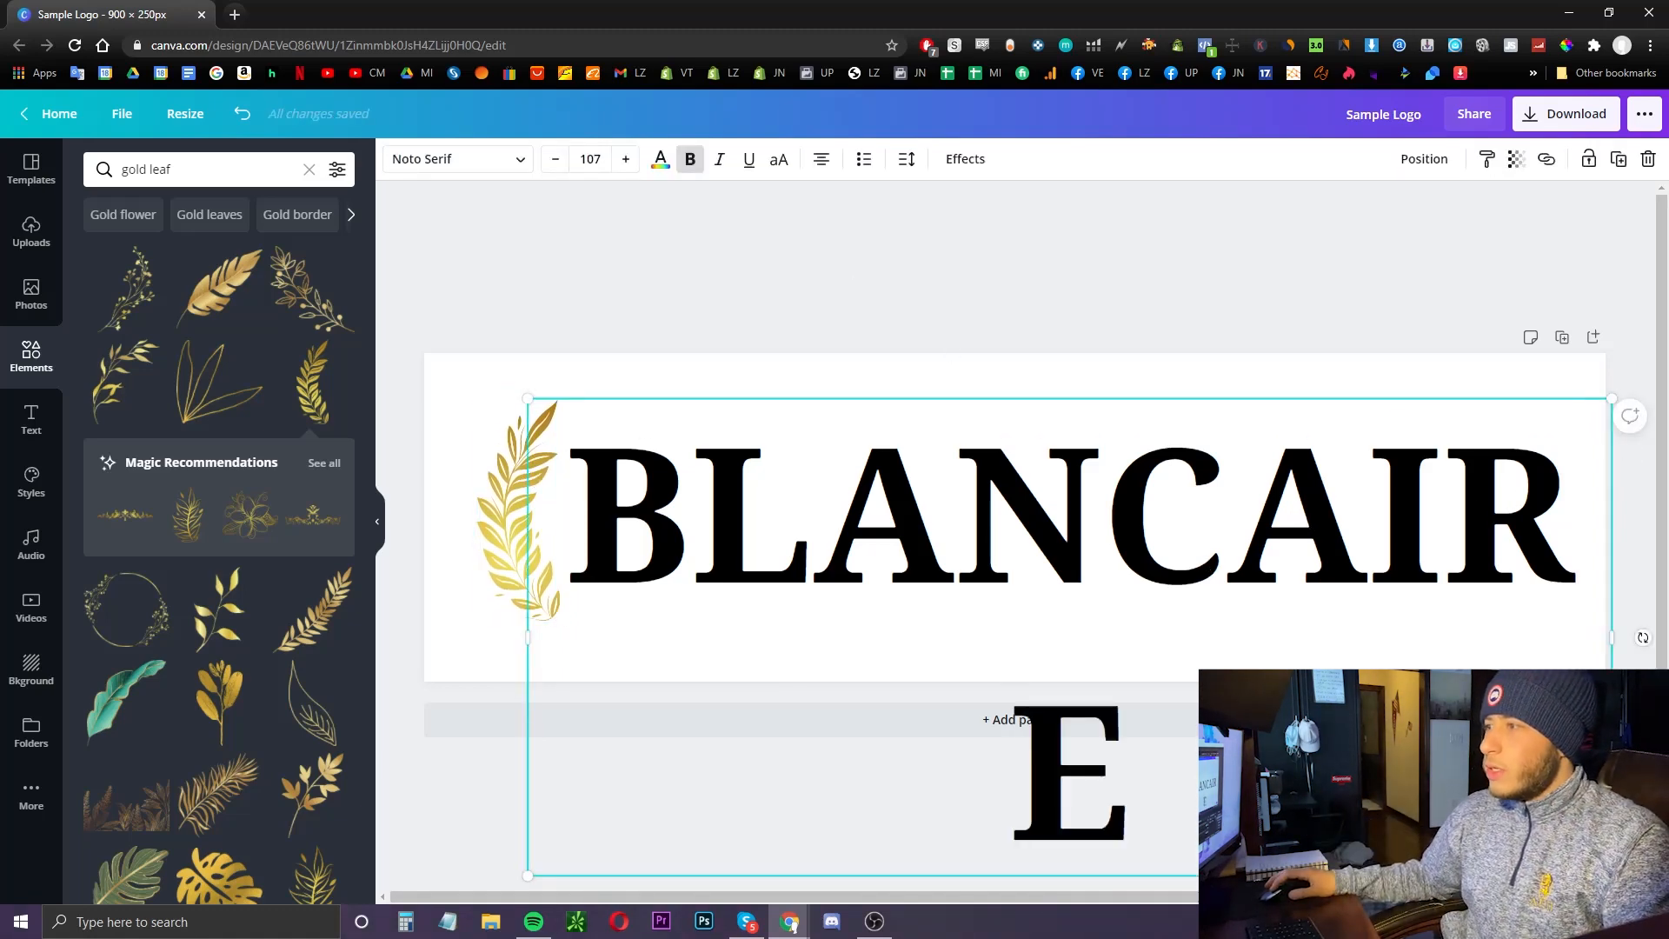
drag(1613, 537, 1472, 502)
mouse_move(1474, 410)
mouse_down()
mouse_move(1375, 499)
mouse_move(1474, 412)
mouse_up()
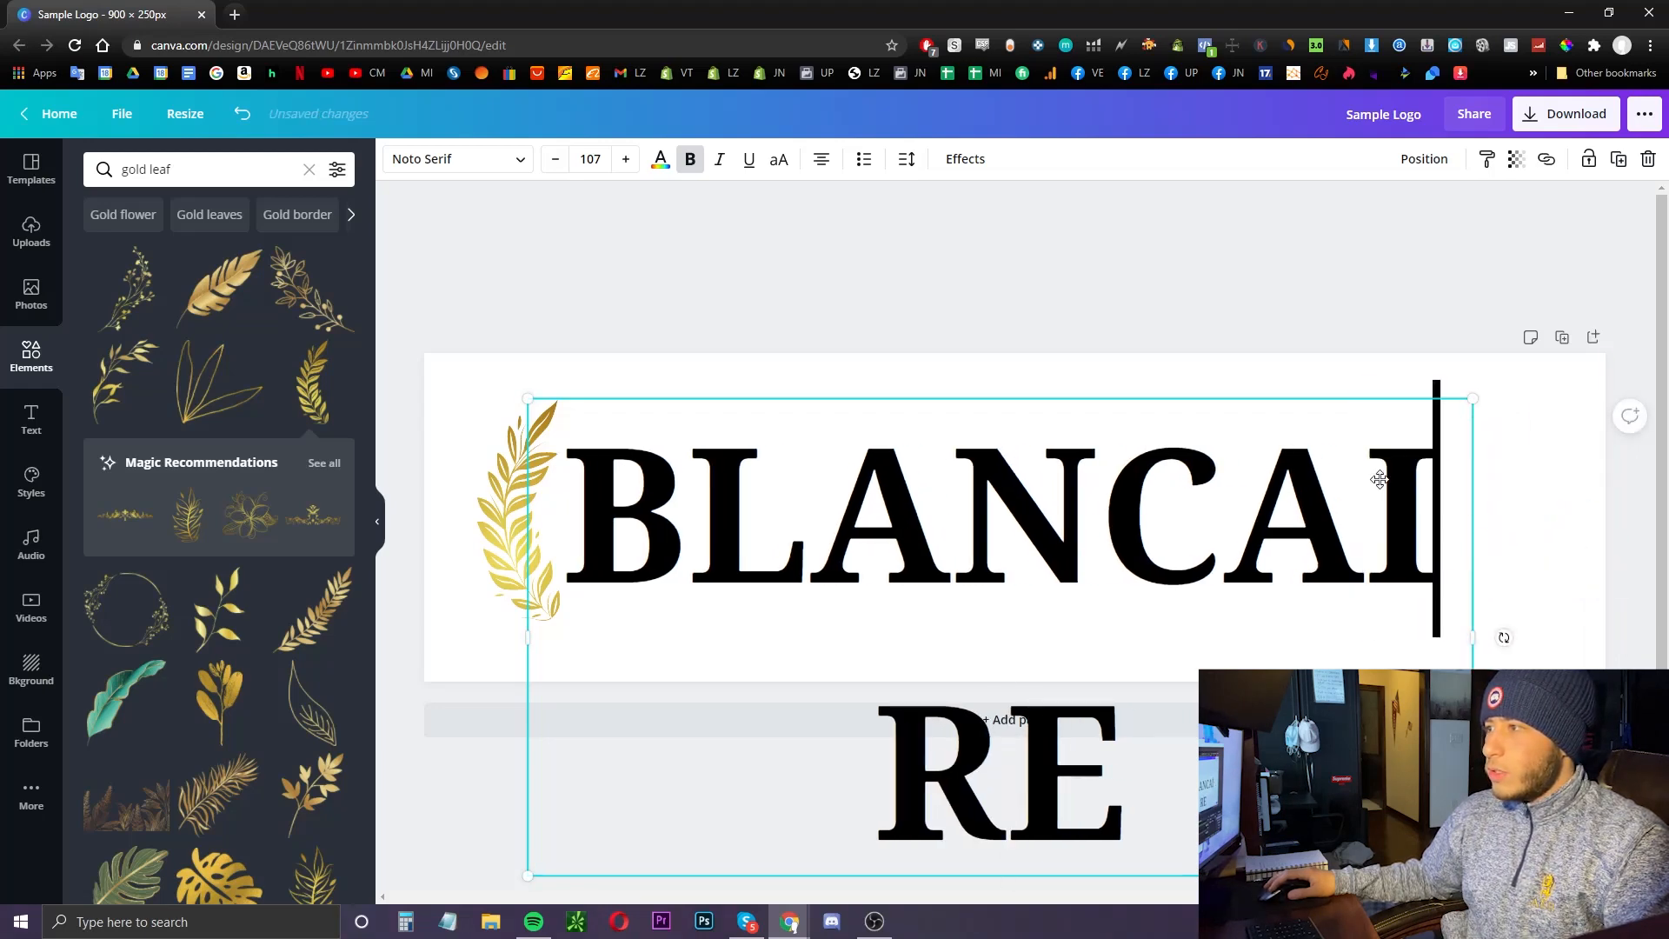
drag(1401, 459, 1348, 503)
drag(1332, 644, 1562, 612)
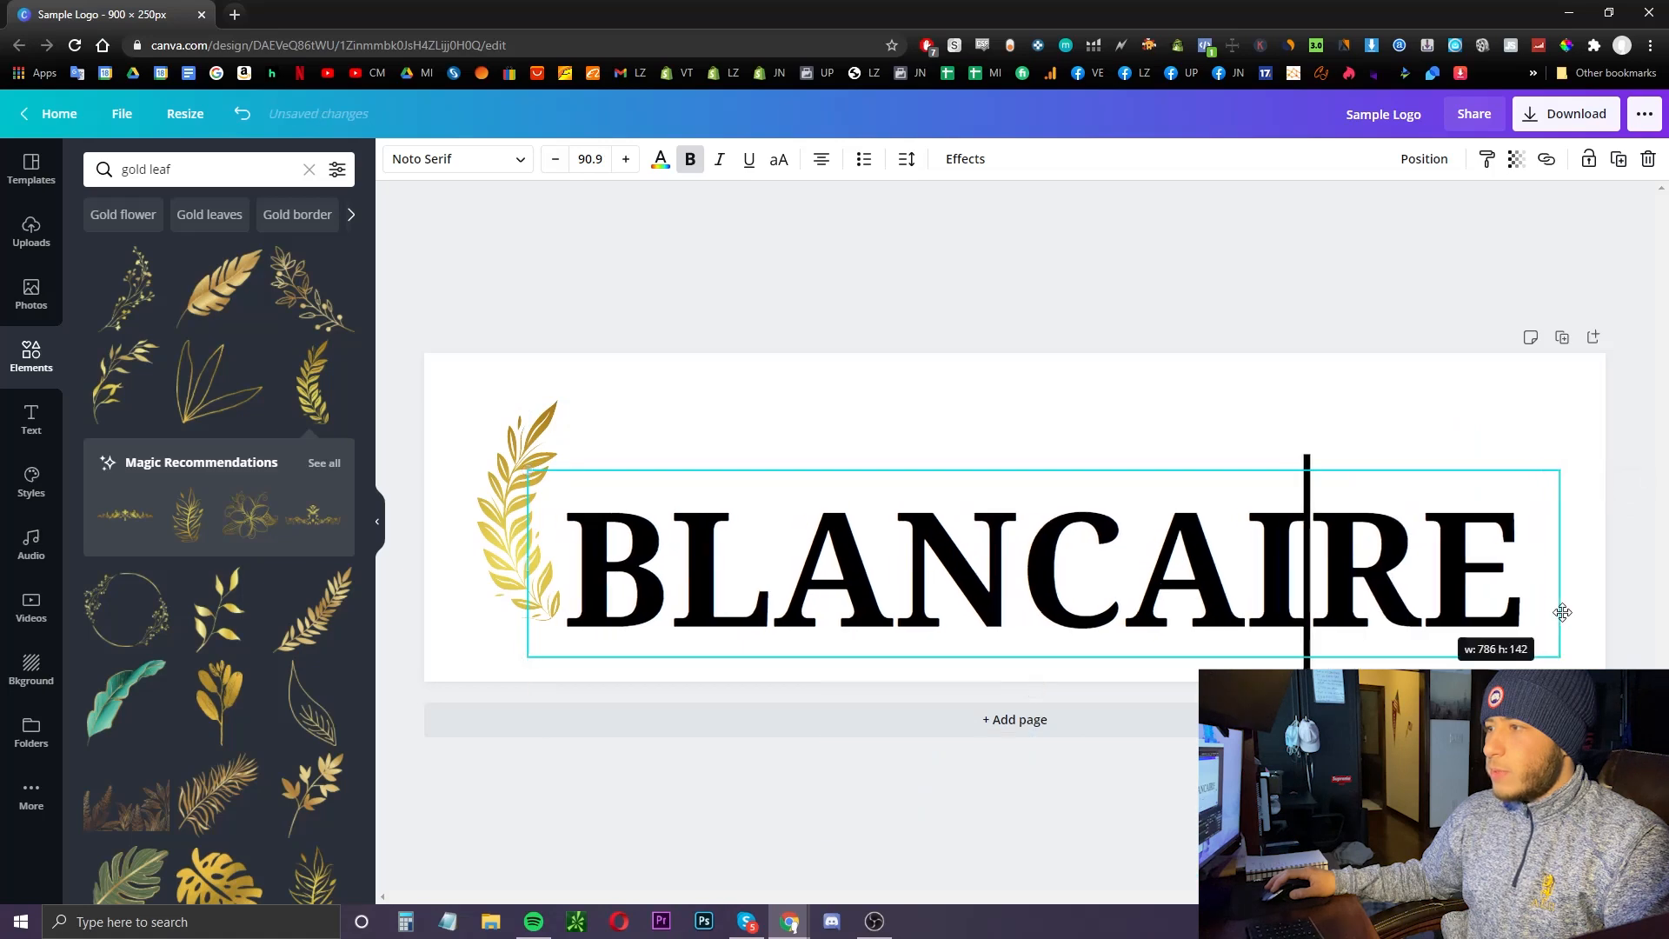
drag(1106, 529, 1107, 481)
click(1141, 389)
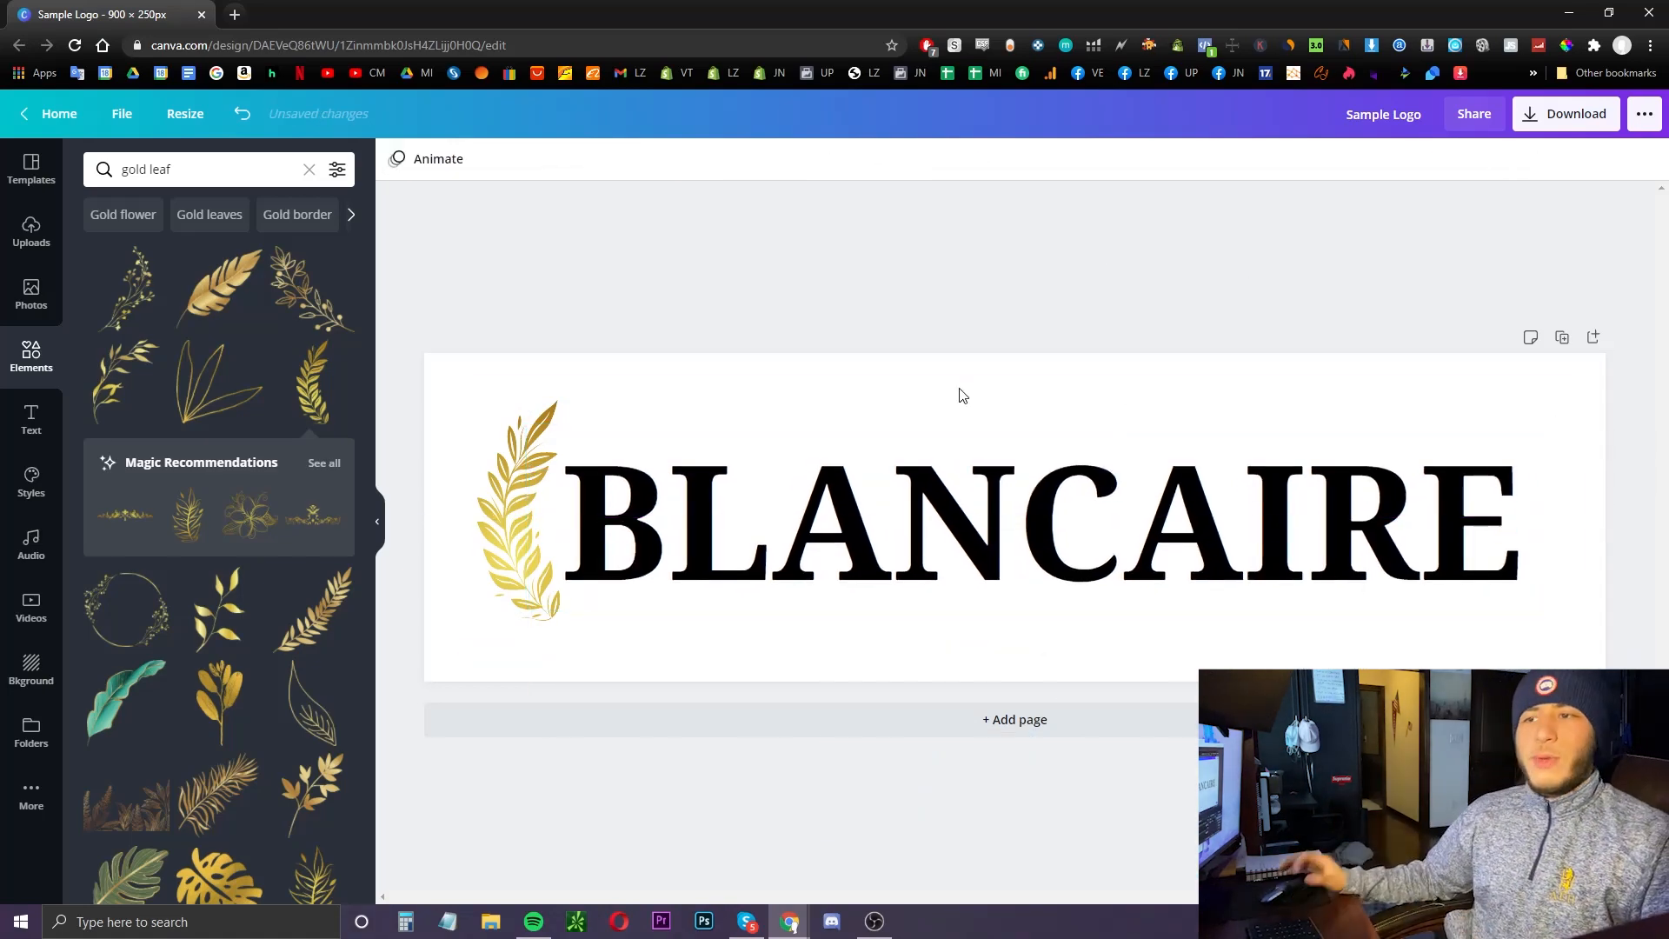
- Delete the gold branch in front of the BLANCAIRE text
click(539, 454)
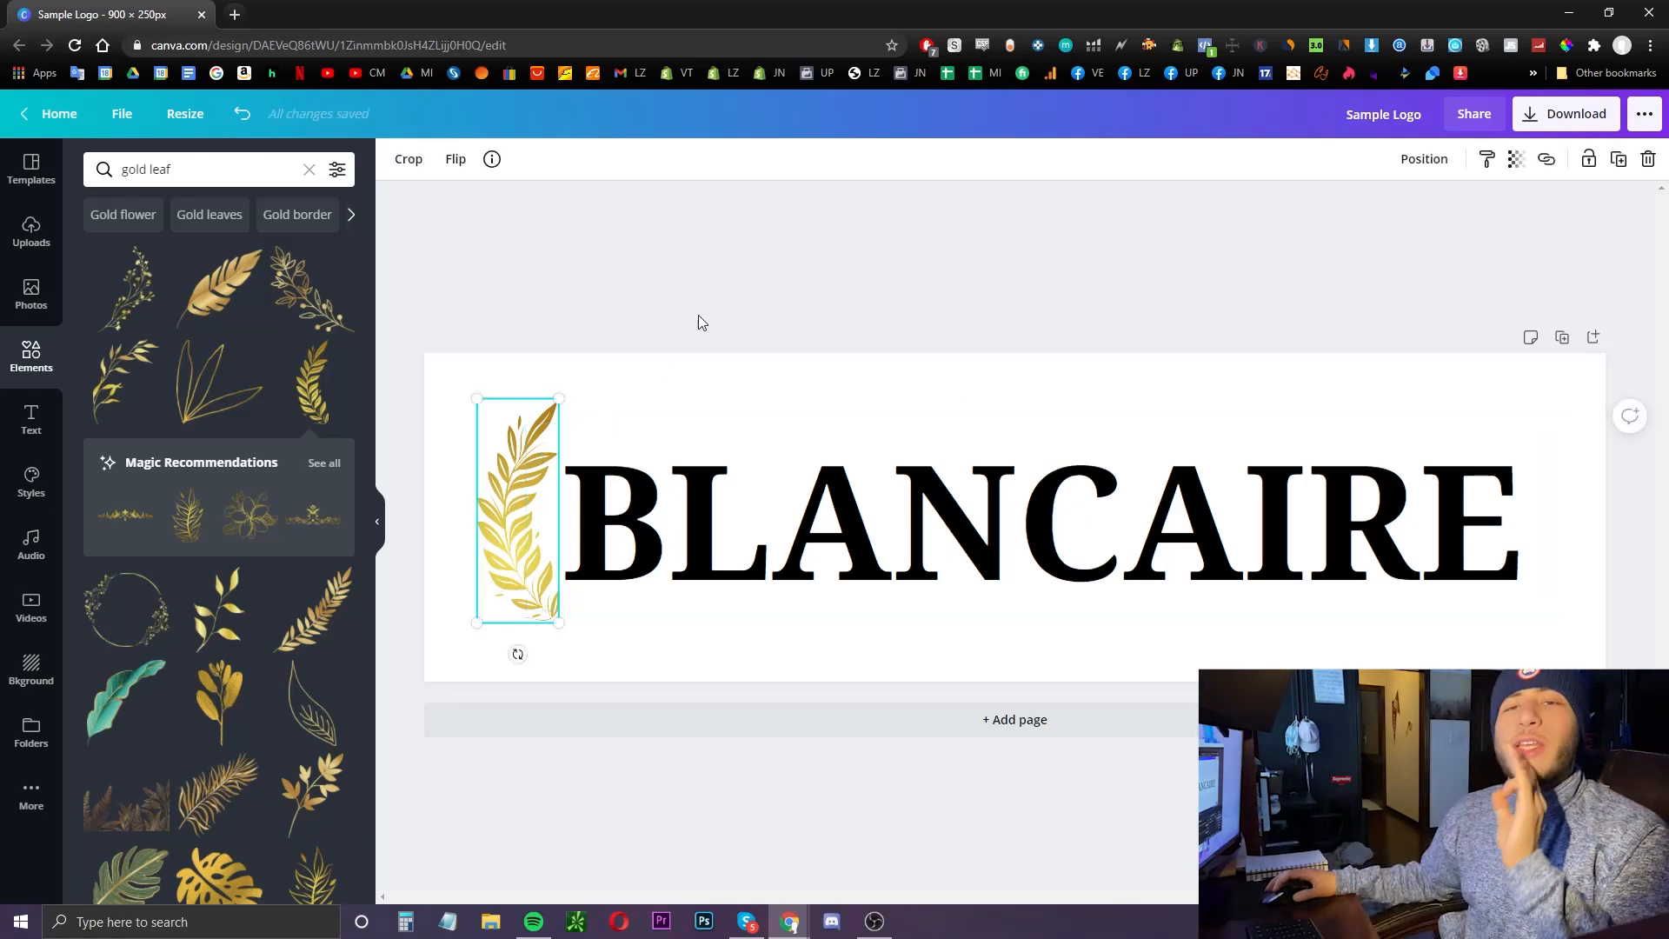
click(665, 341)
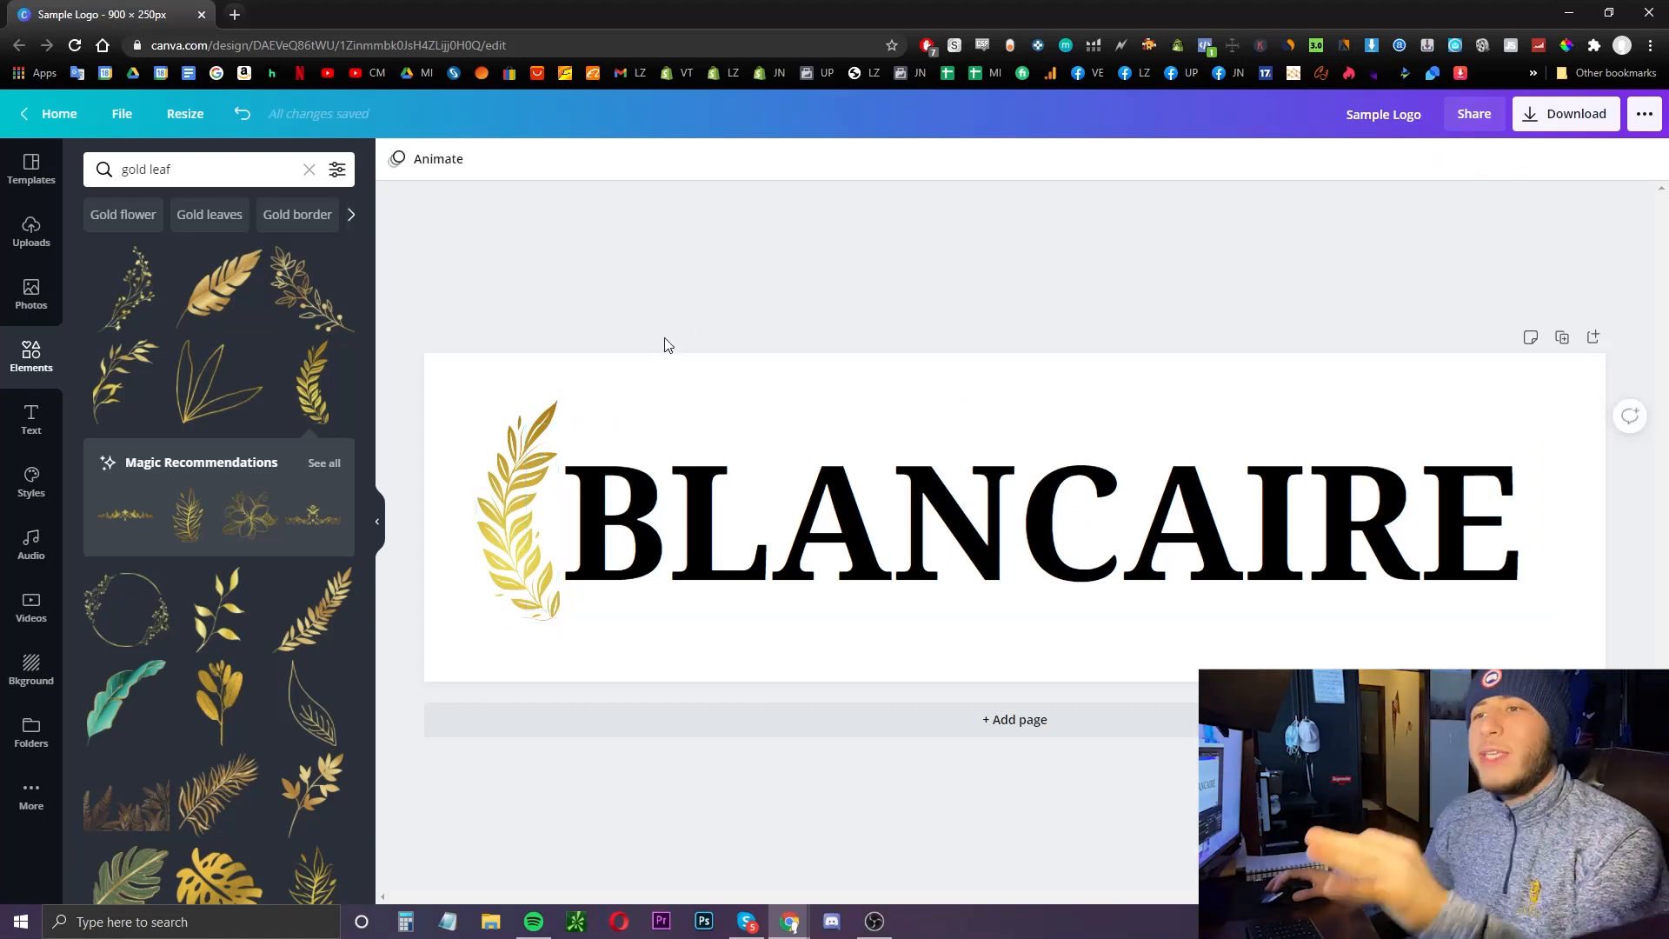
click(501, 504)
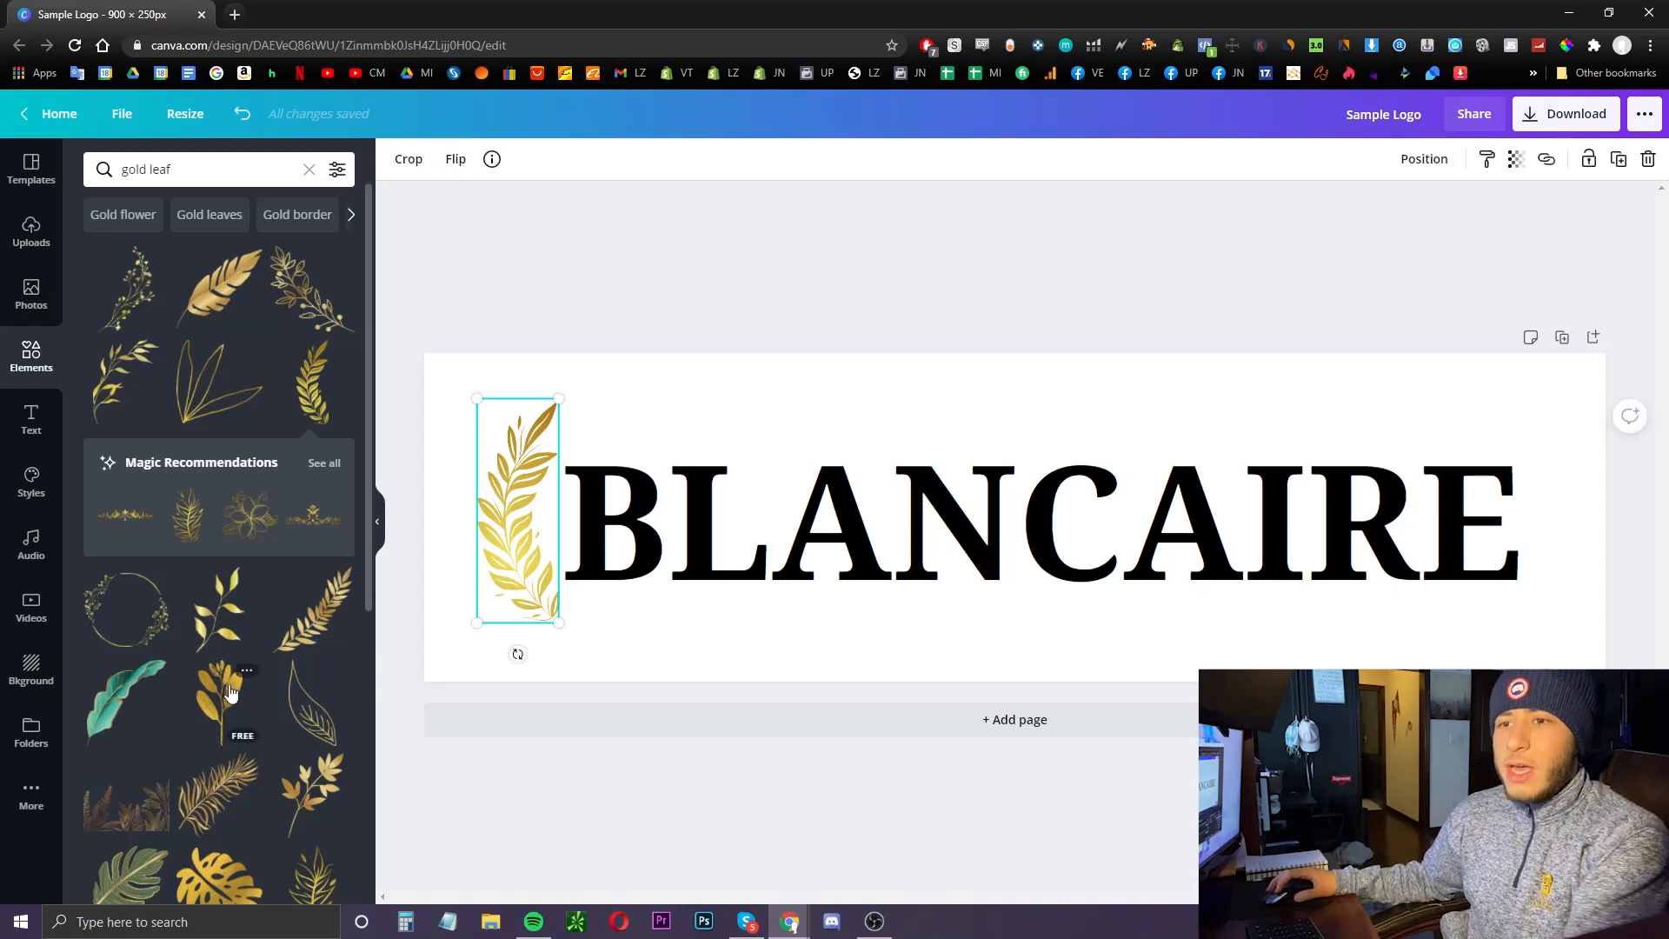
key(Delete)
- Try the green leaf with gold edges in front of the letter B and remove it again
click(149, 717)
drag(997, 514, 491, 517)
click(488, 466)
scroll(255, 661, down, 10)
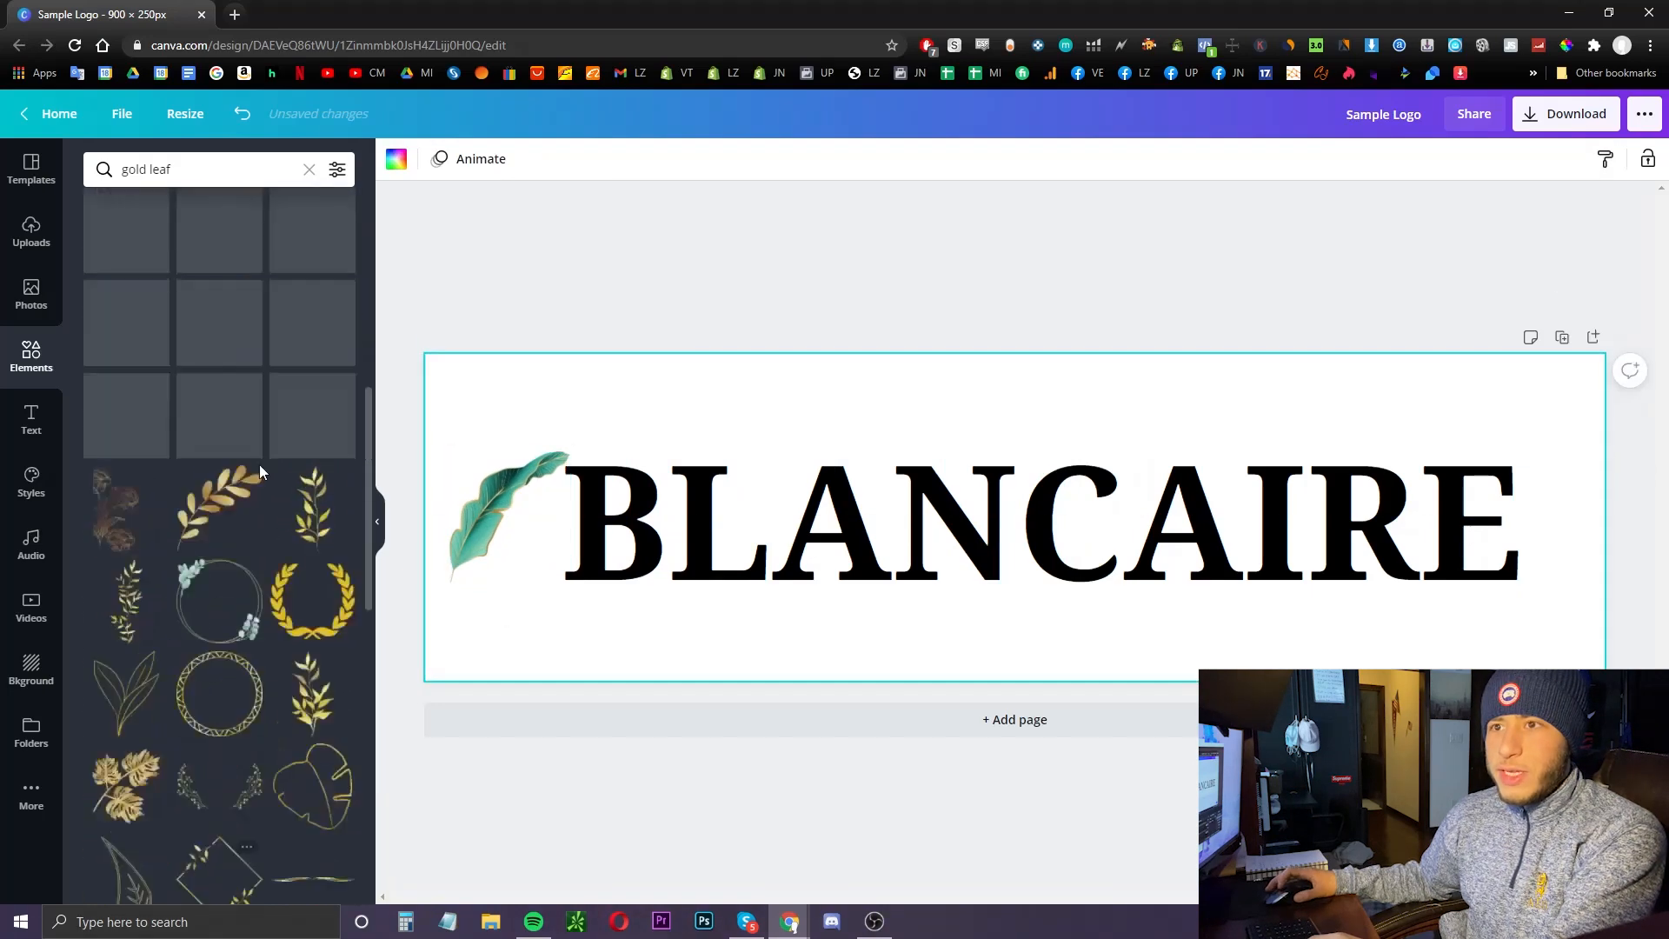
scroll(237, 487, up, 10)
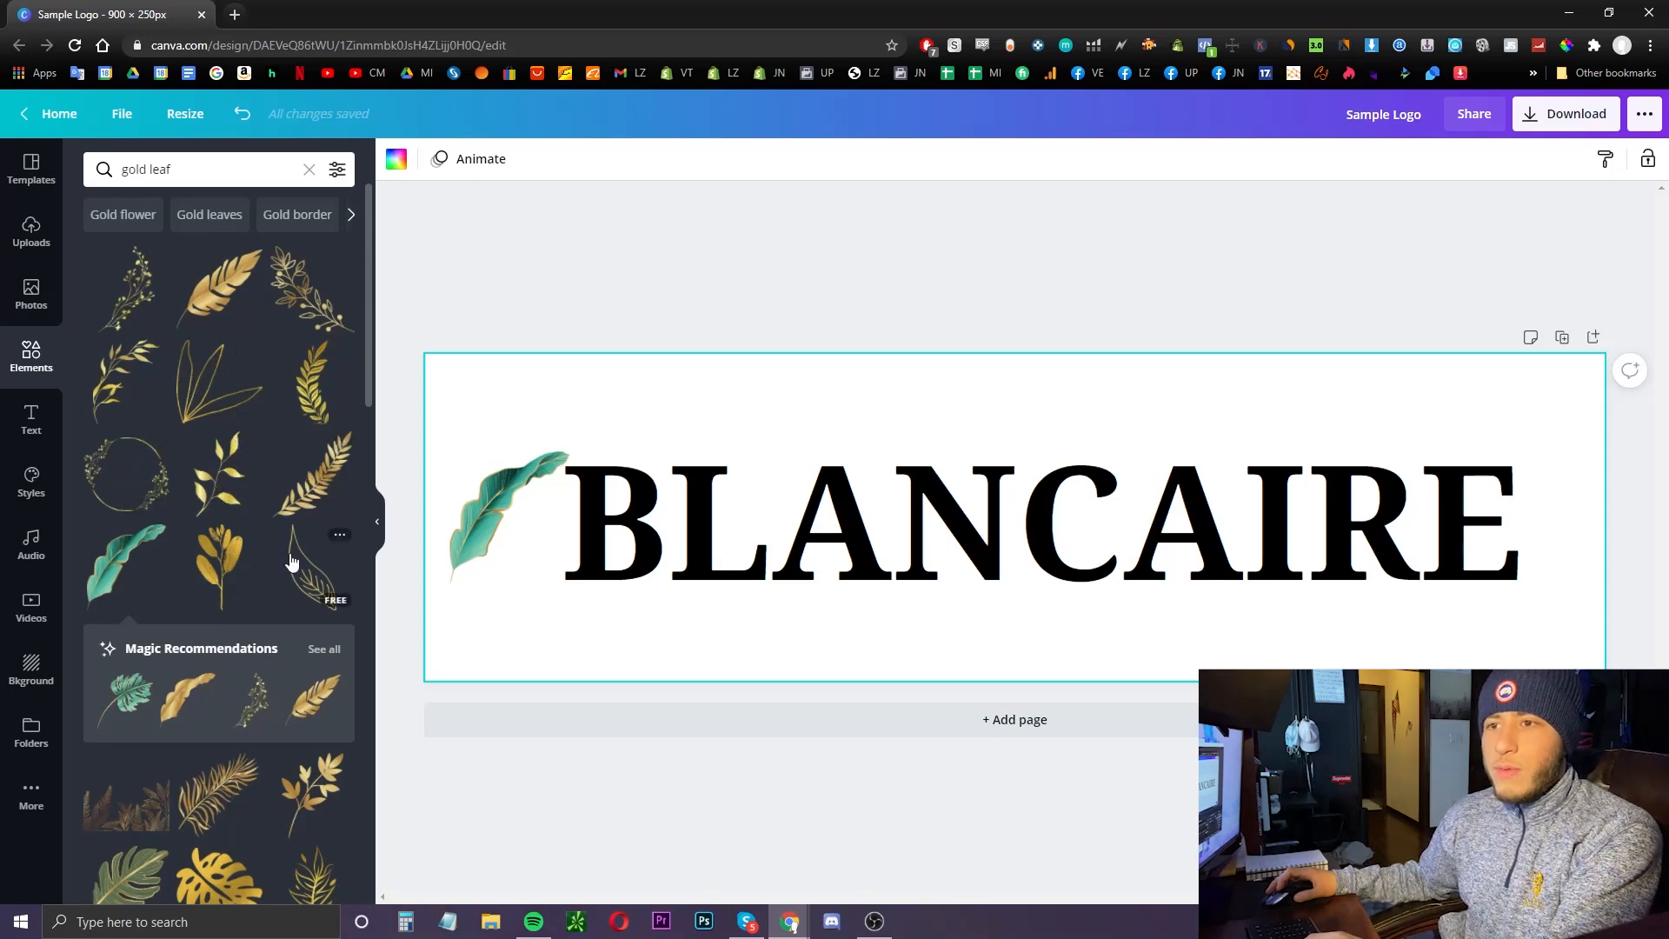
click(504, 556)
key(Delete)
- Insert the free gold sprig with rounded leaves, shrink it, and place it in front of the letter B
click(219, 565)
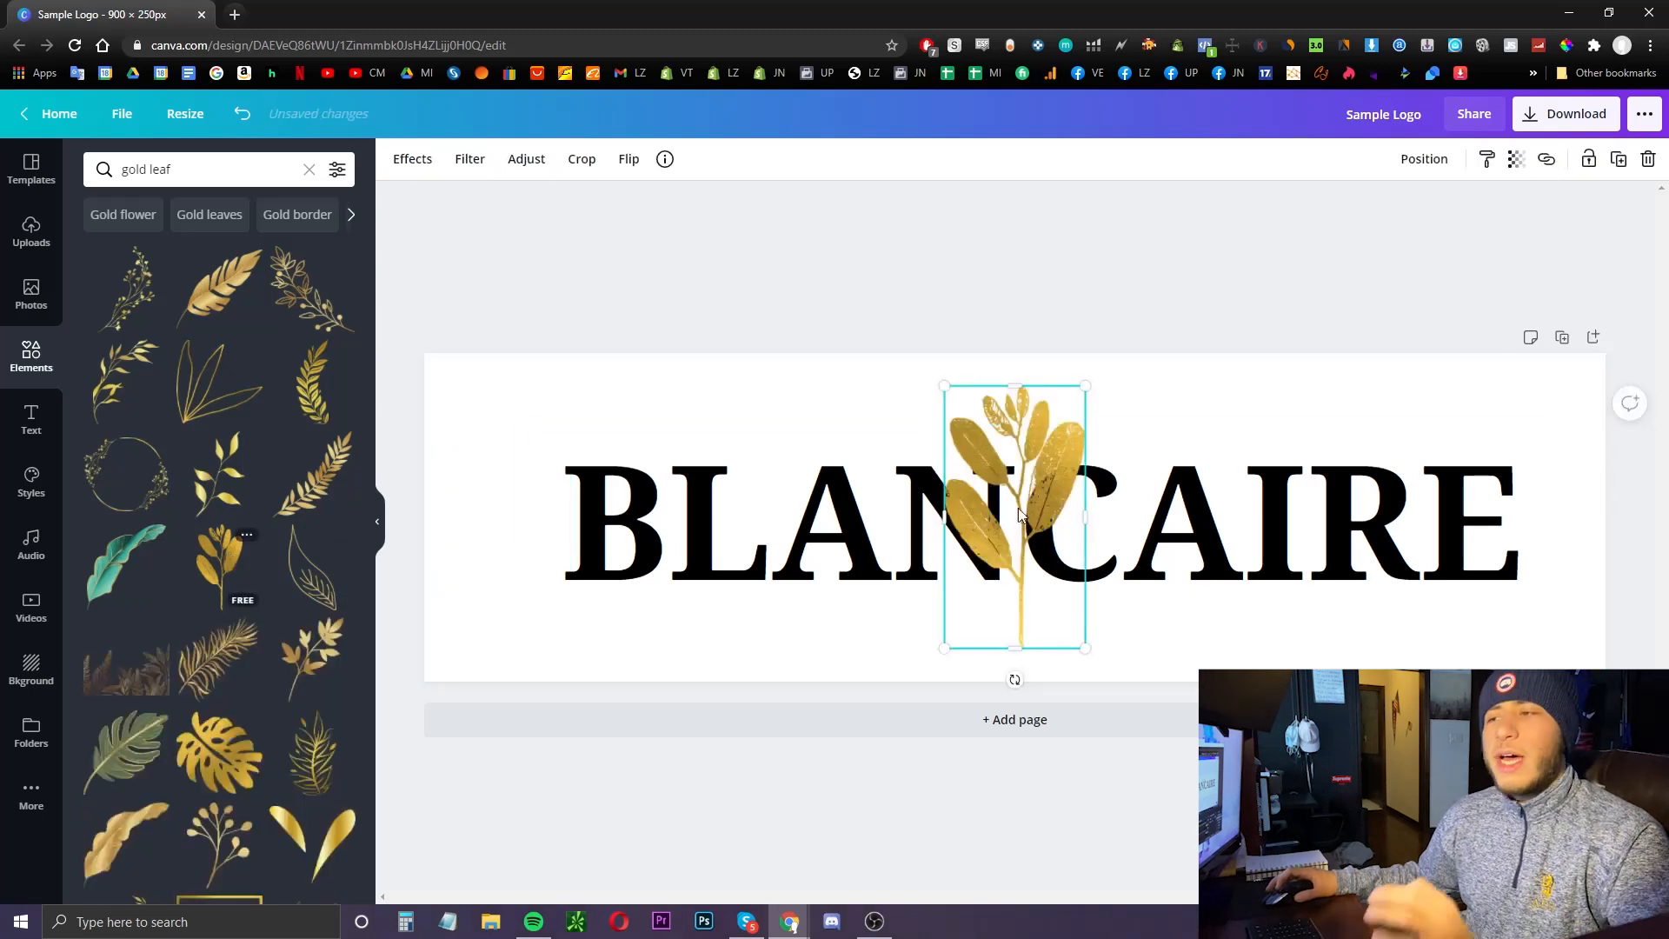
drag(977, 518, 509, 501)
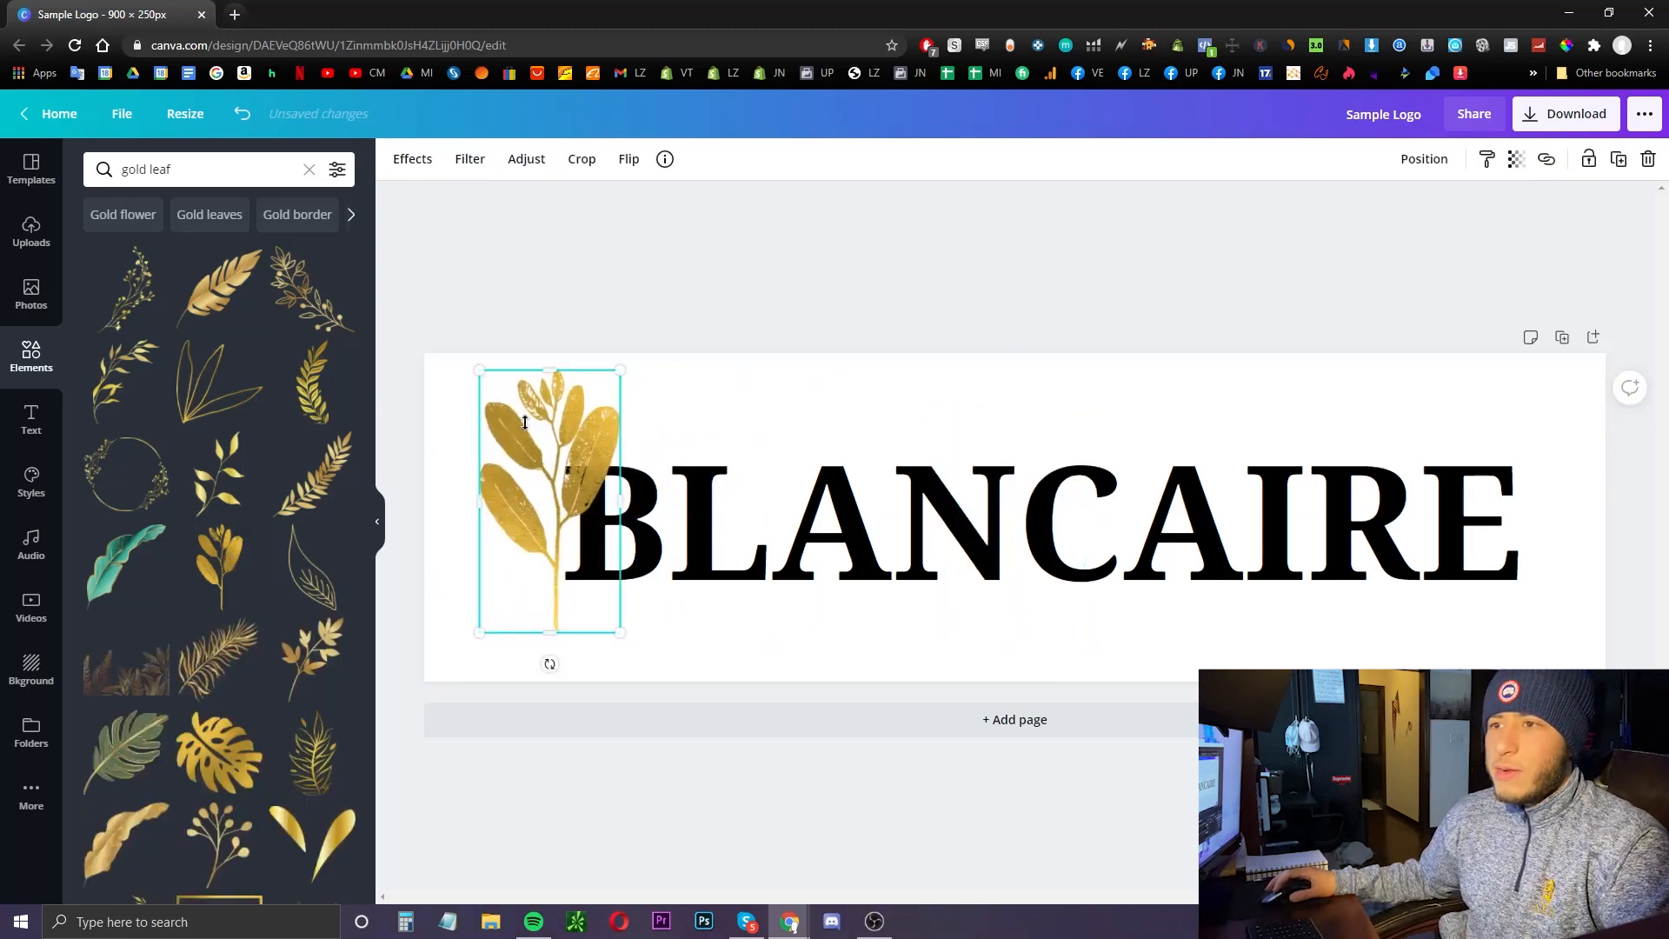
drag(479, 370, 525, 455)
drag(561, 530, 492, 488)
click(531, 638)
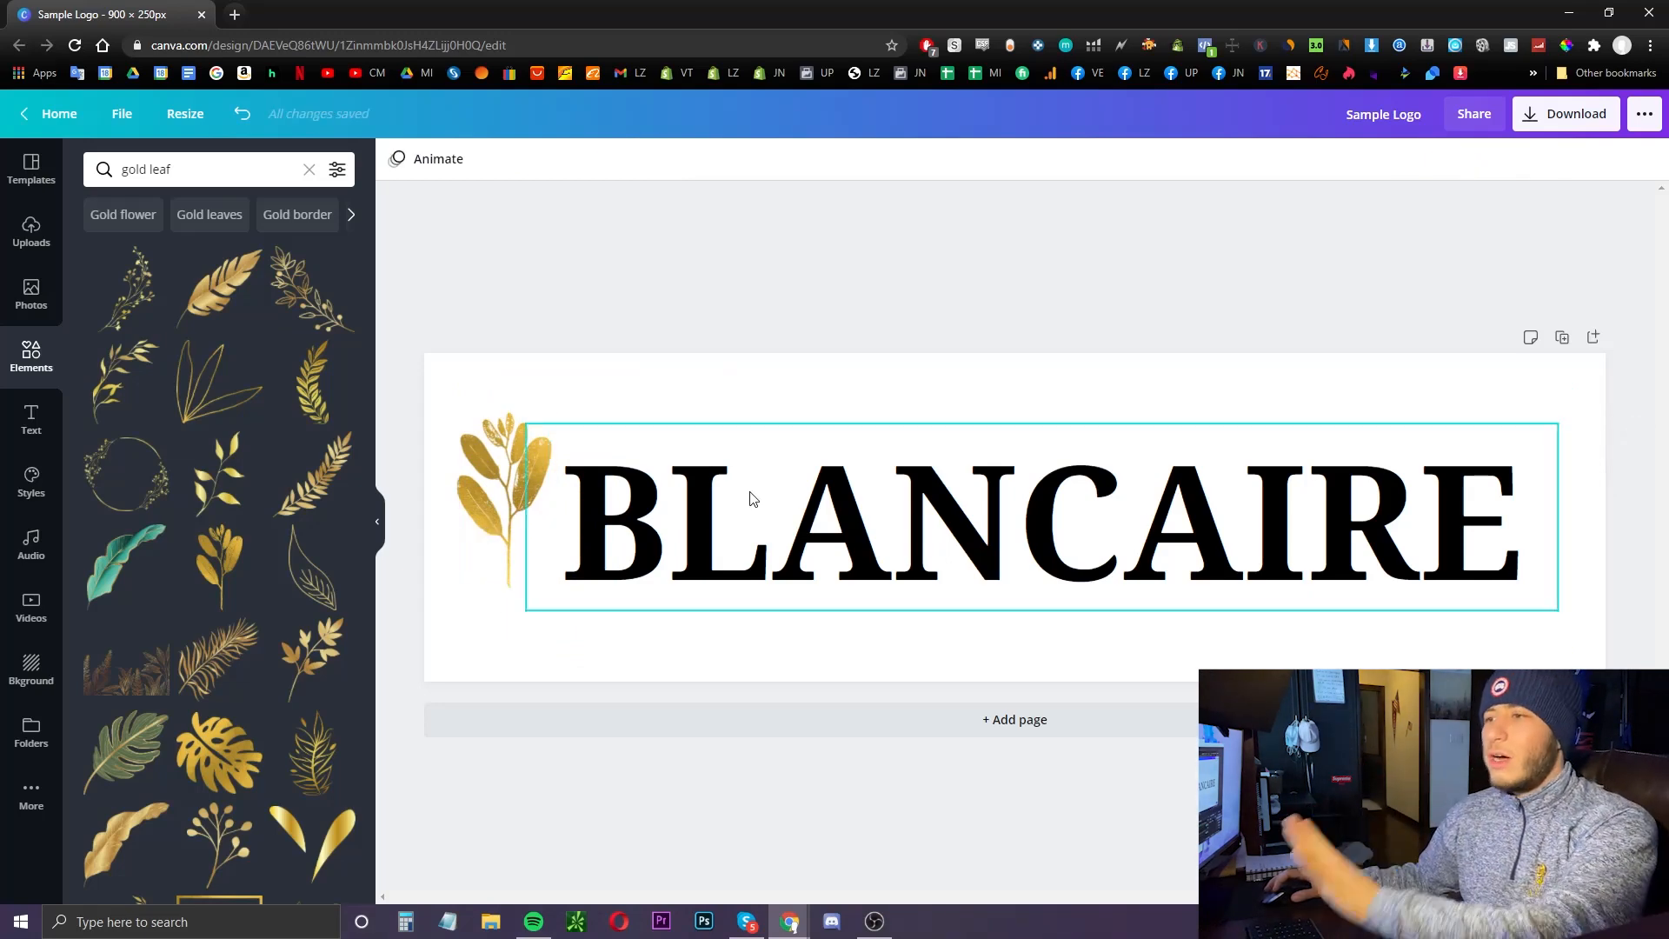
- Delete the gold sprig from the logo
click(808, 520)
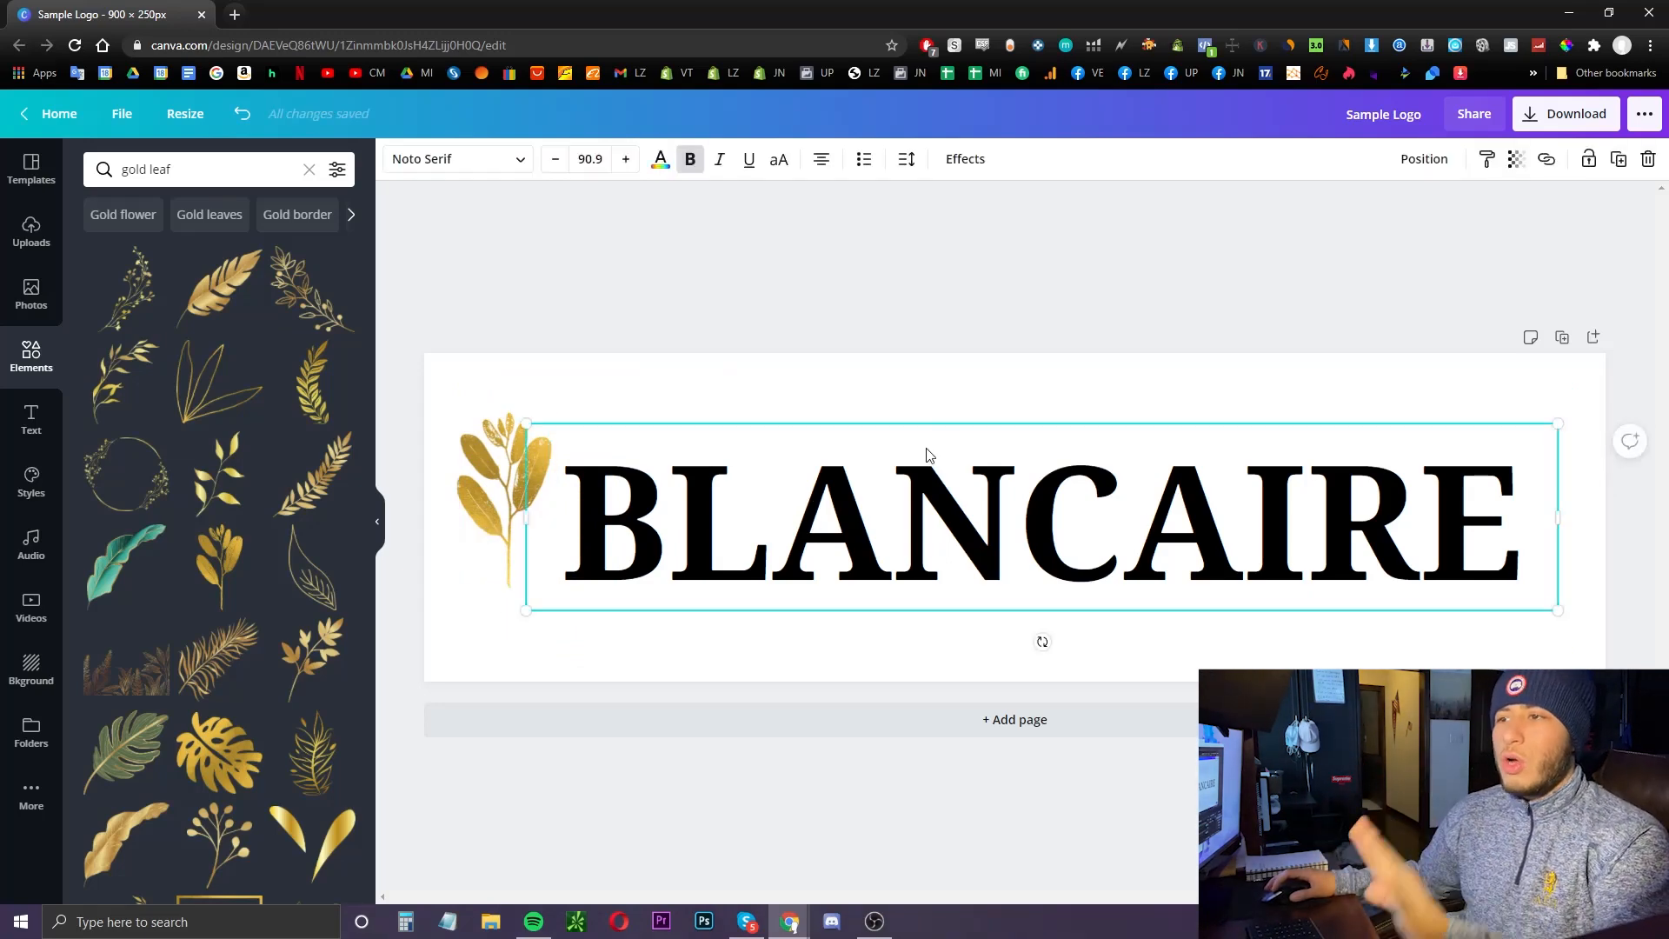
click(942, 318)
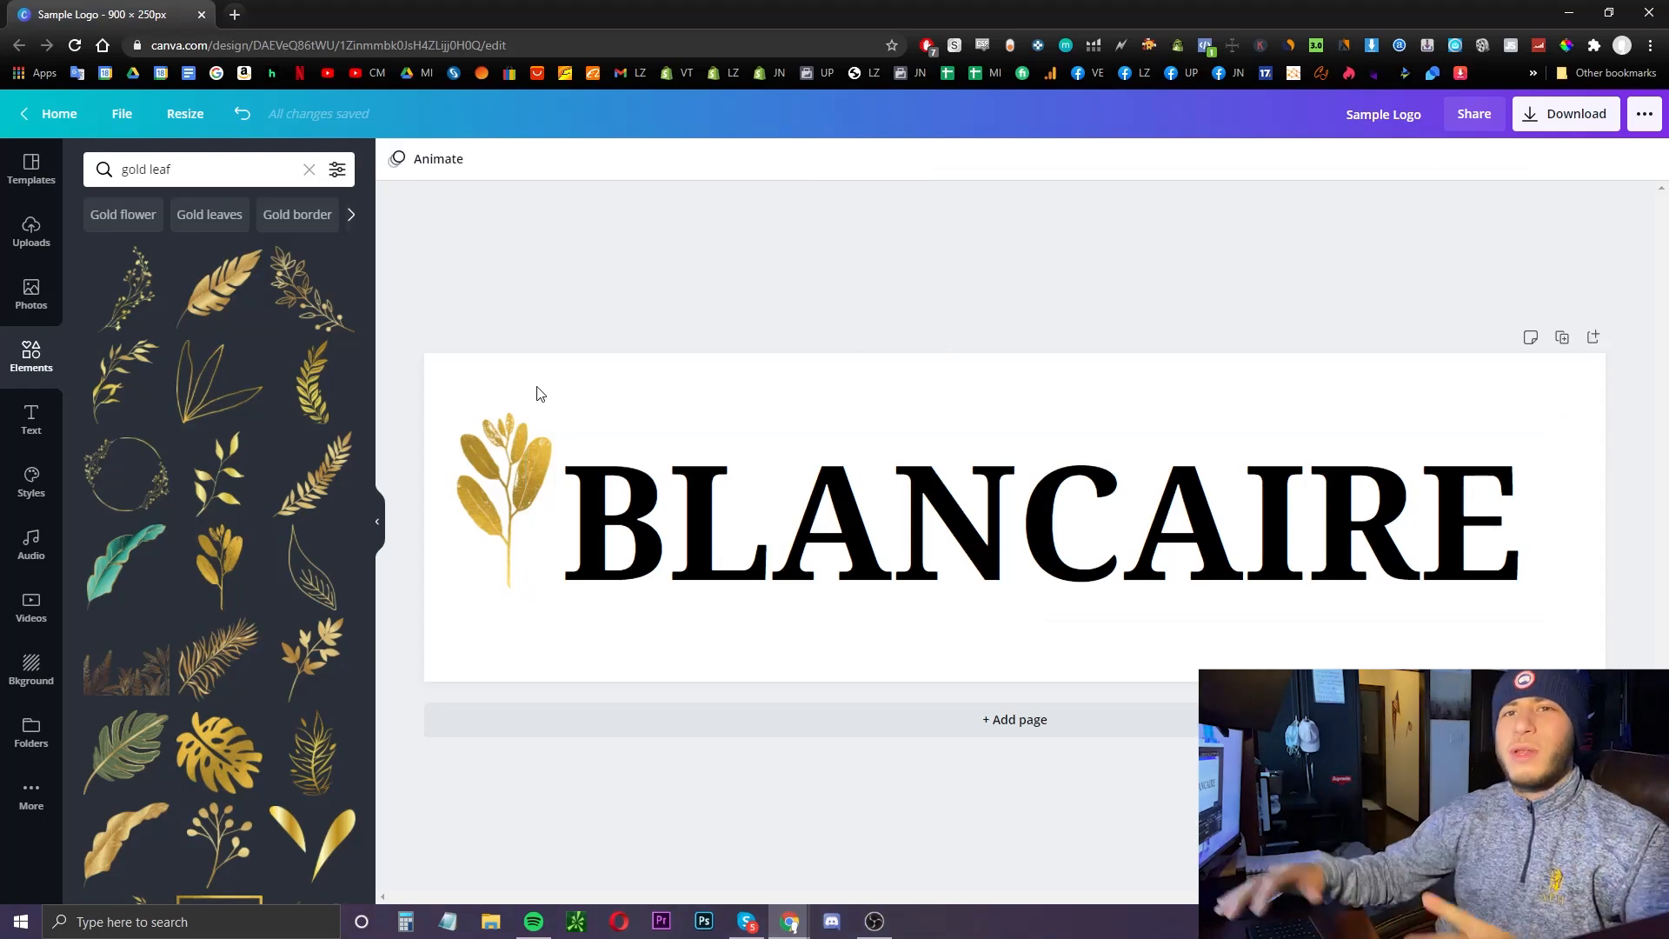
click(516, 477)
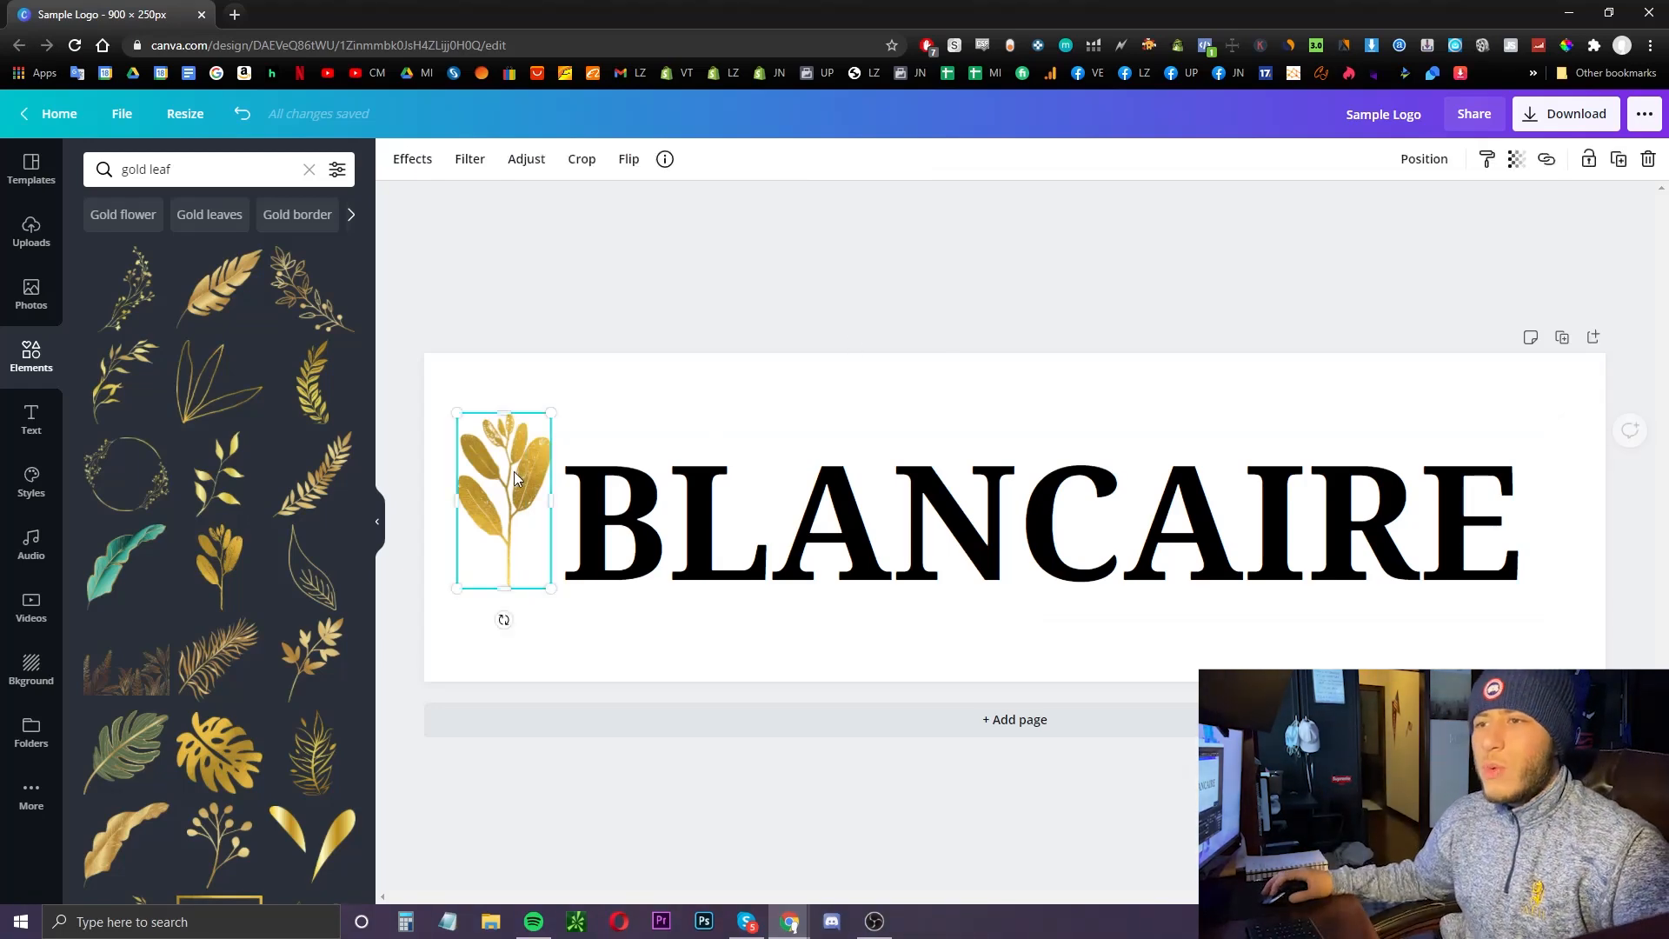
key(Delete)
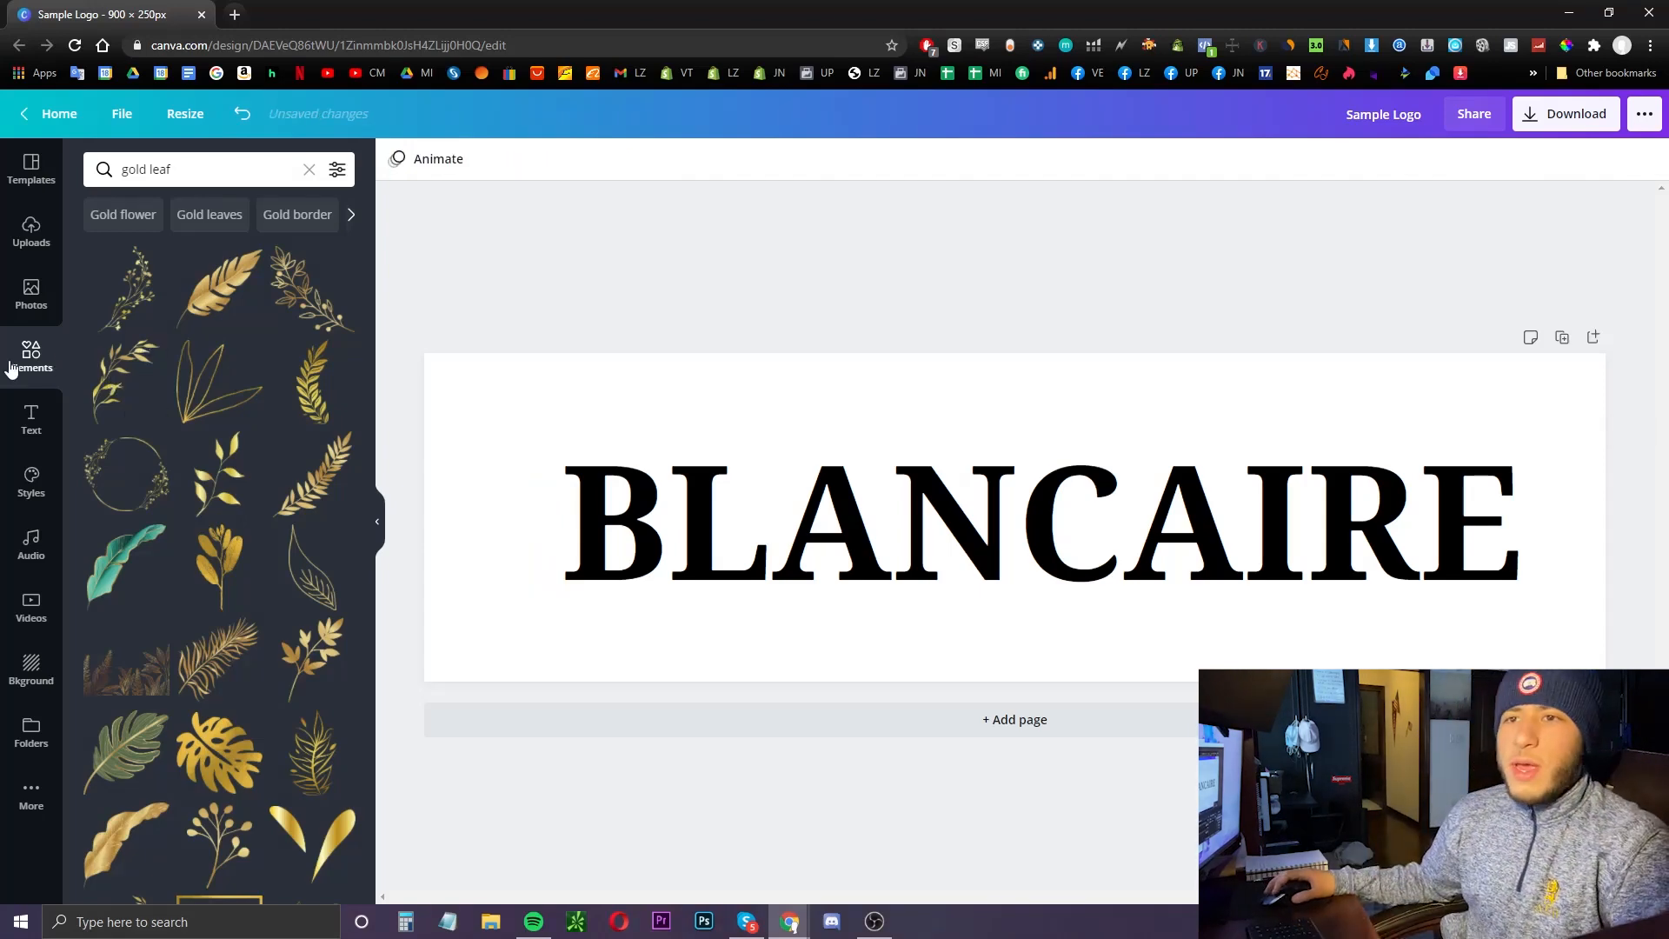
- Clear the gold leaf search, browse the full Lines collection, and insert the dotted line with graduated dots
click(309, 169)
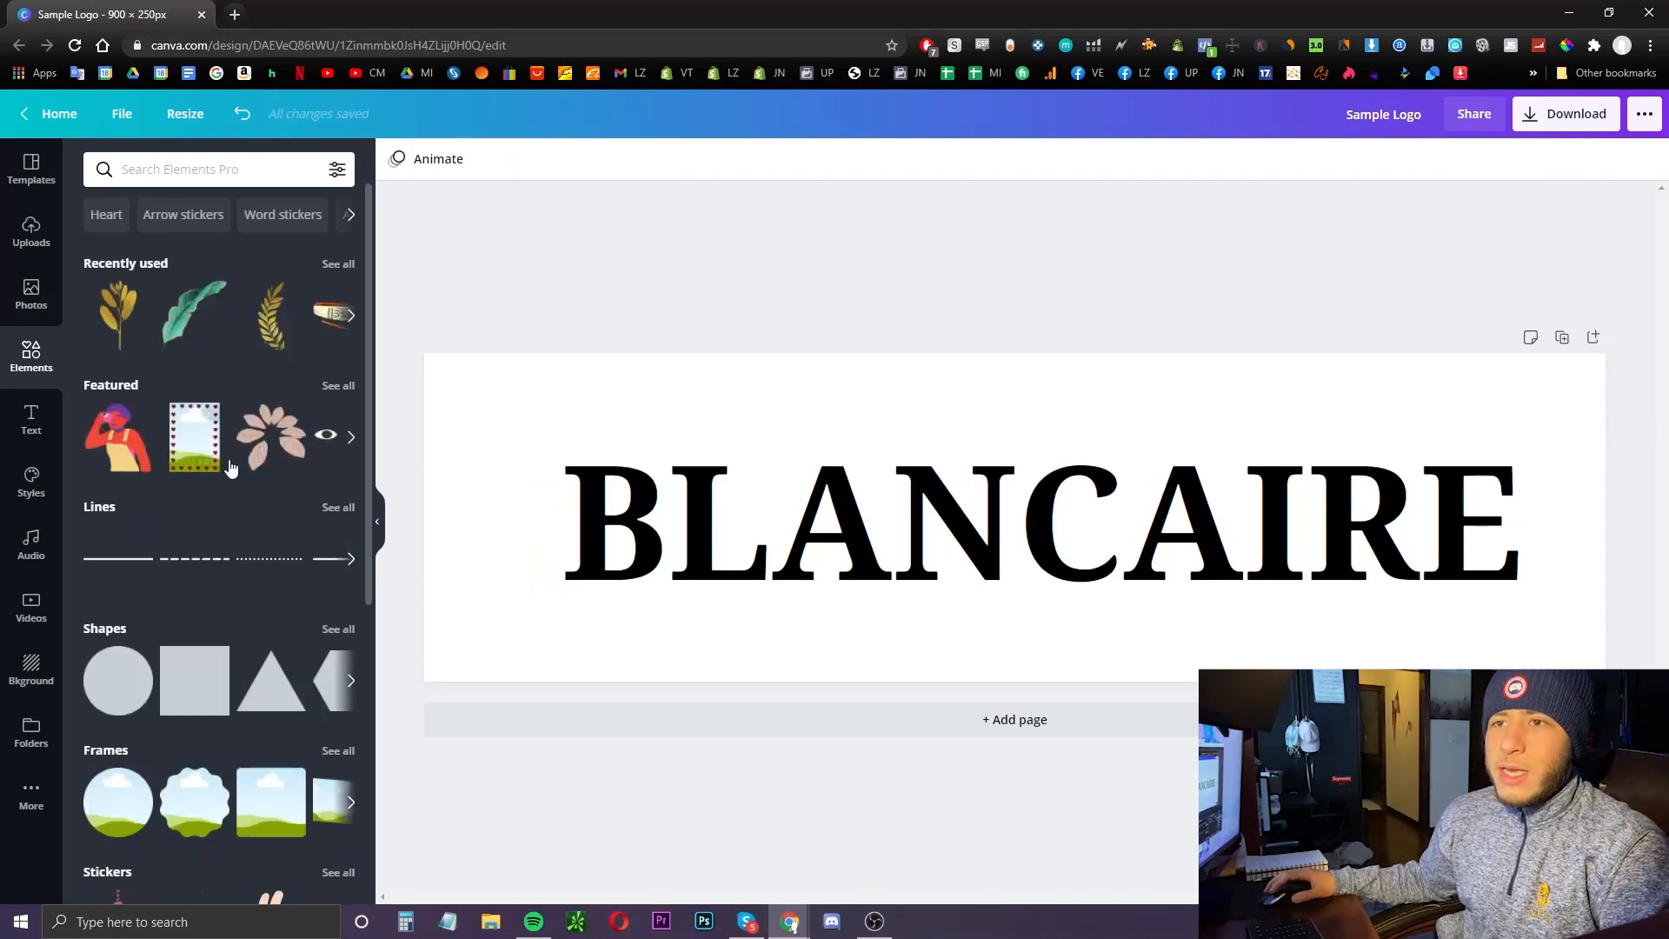
scroll(238, 502, down, 1)
click(350, 474)
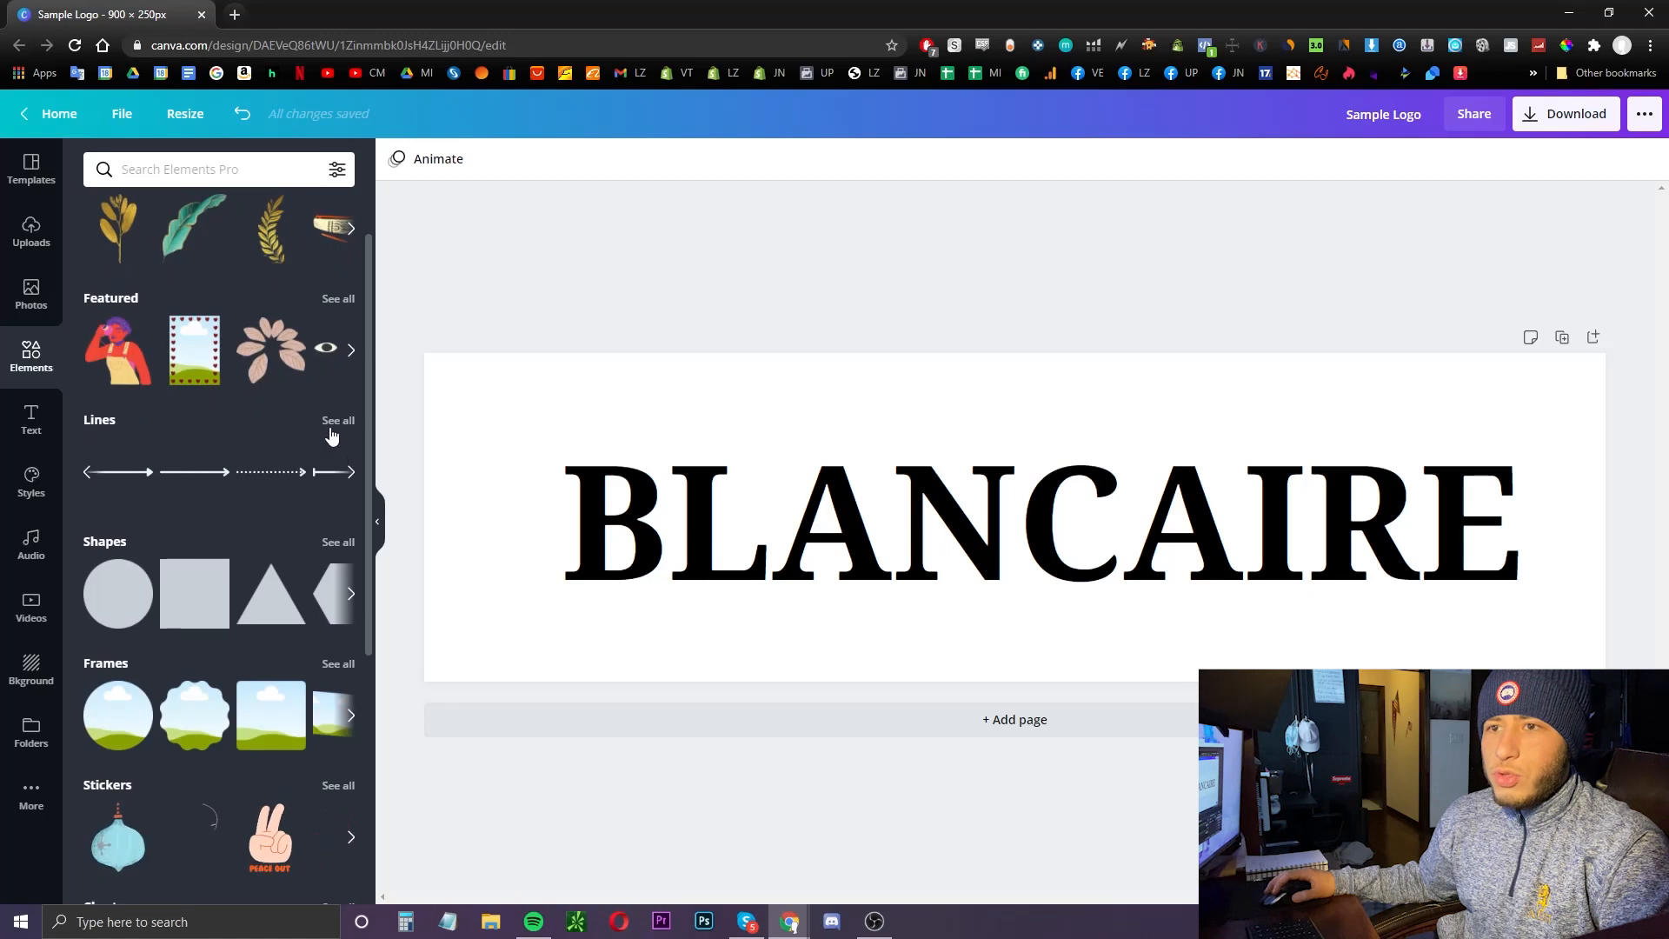
click(331, 430)
scroll(362, 438, down, 5)
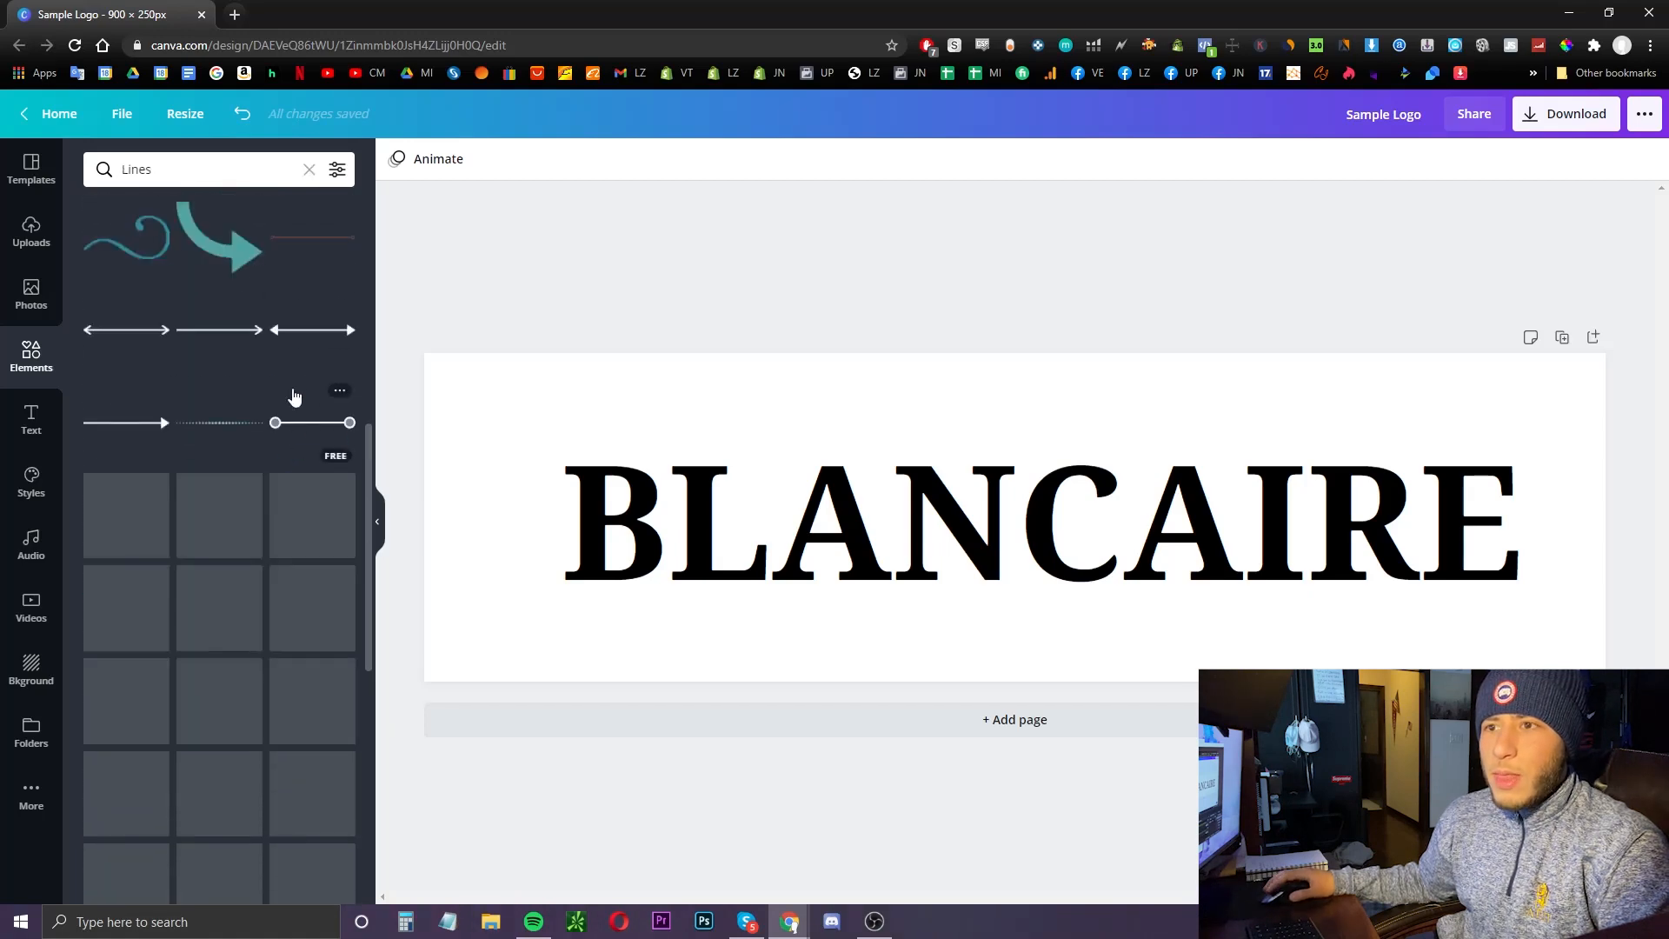
click(203, 444)
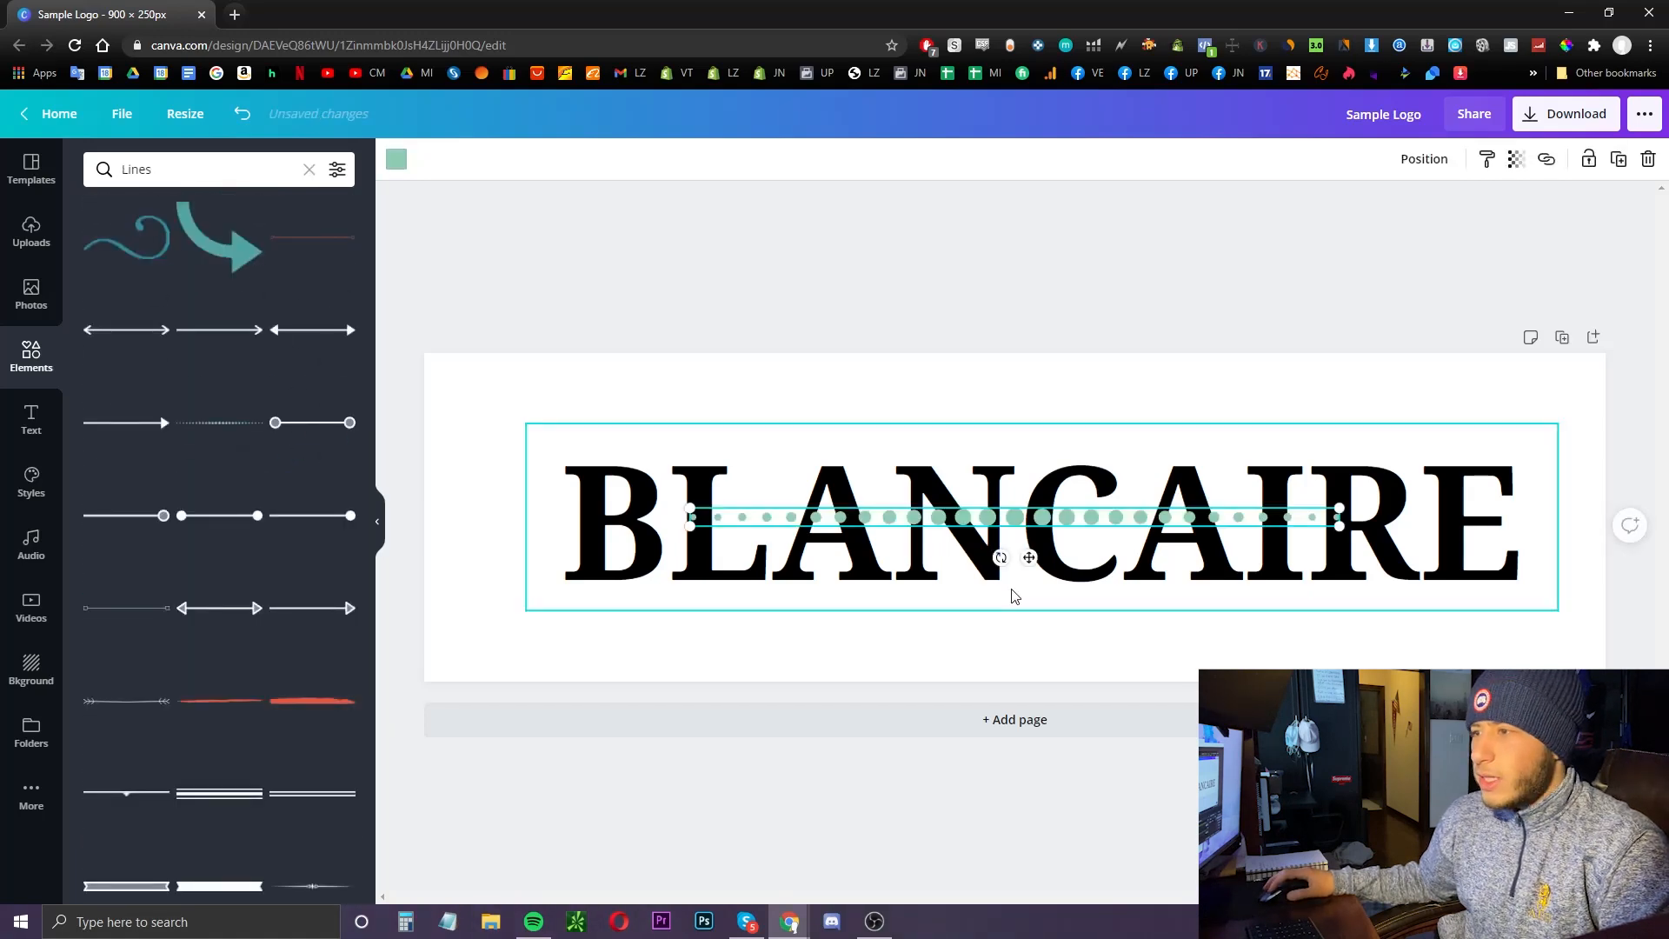
- Move the dotted line directly below BLANCAIRE, widen it, and centre it on the page
drag(1023, 569, 1030, 648)
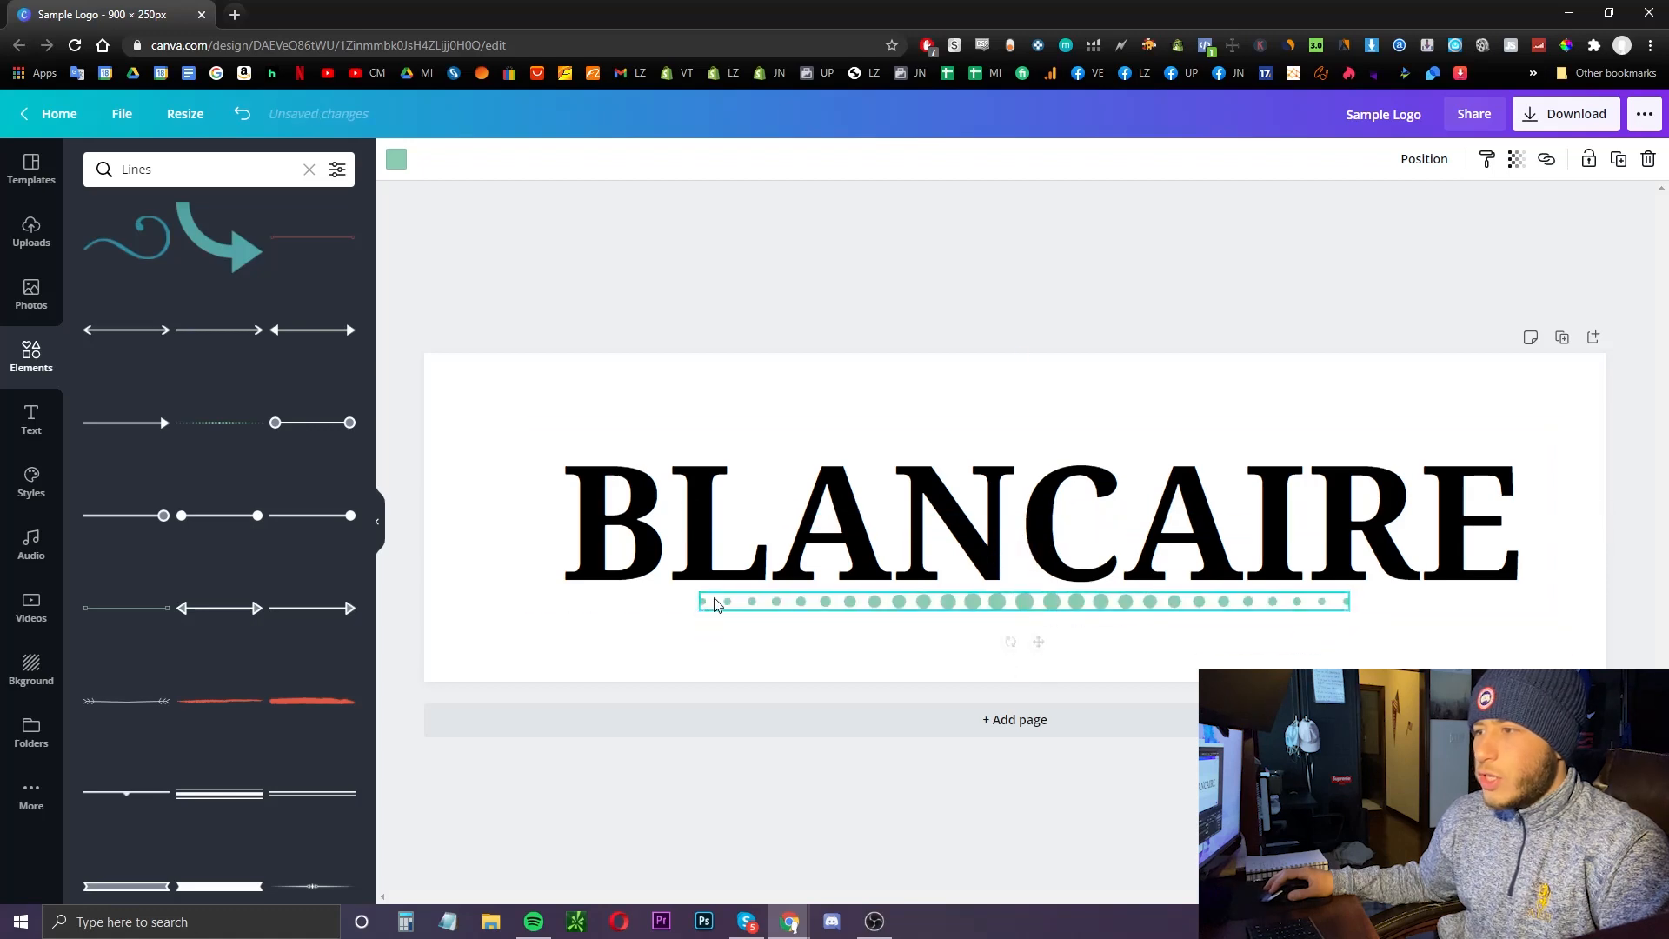
drag(693, 601, 541, 611)
drag(919, 612, 988, 603)
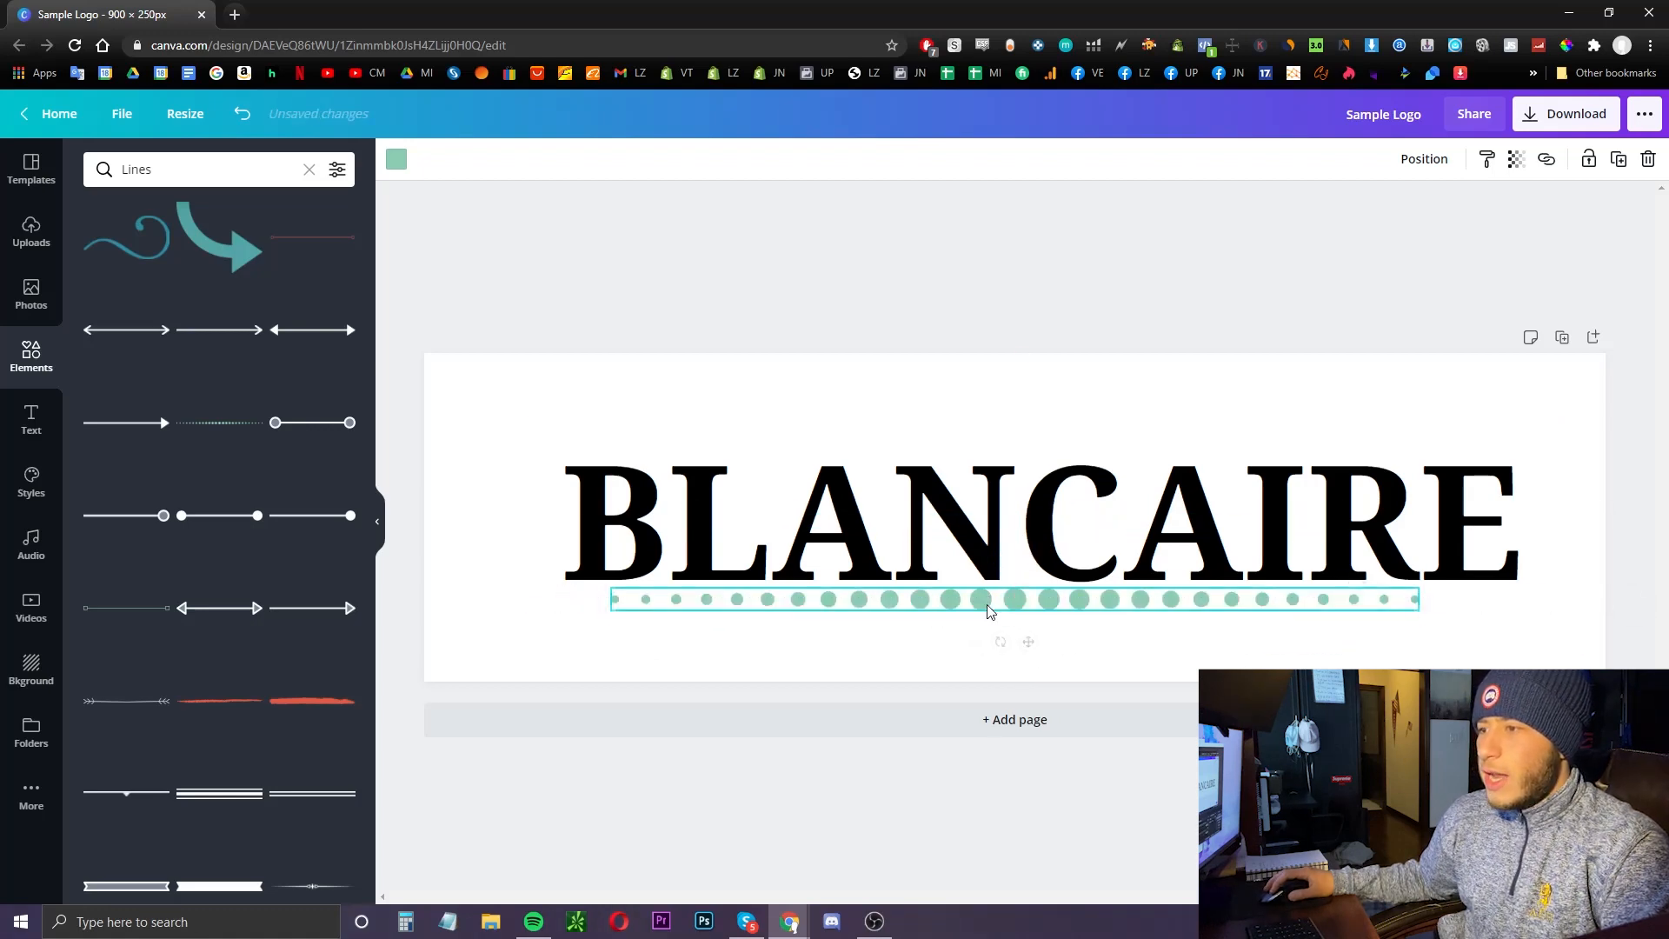
- Recolour the dotted line with a custom brighter green
click(396, 159)
click(111, 253)
mouse_move(239, 313)
mouse_down()
mouse_move(249, 294)
mouse_move(336, 341)
mouse_move(255, 302)
mouse_up()
click(415, 259)
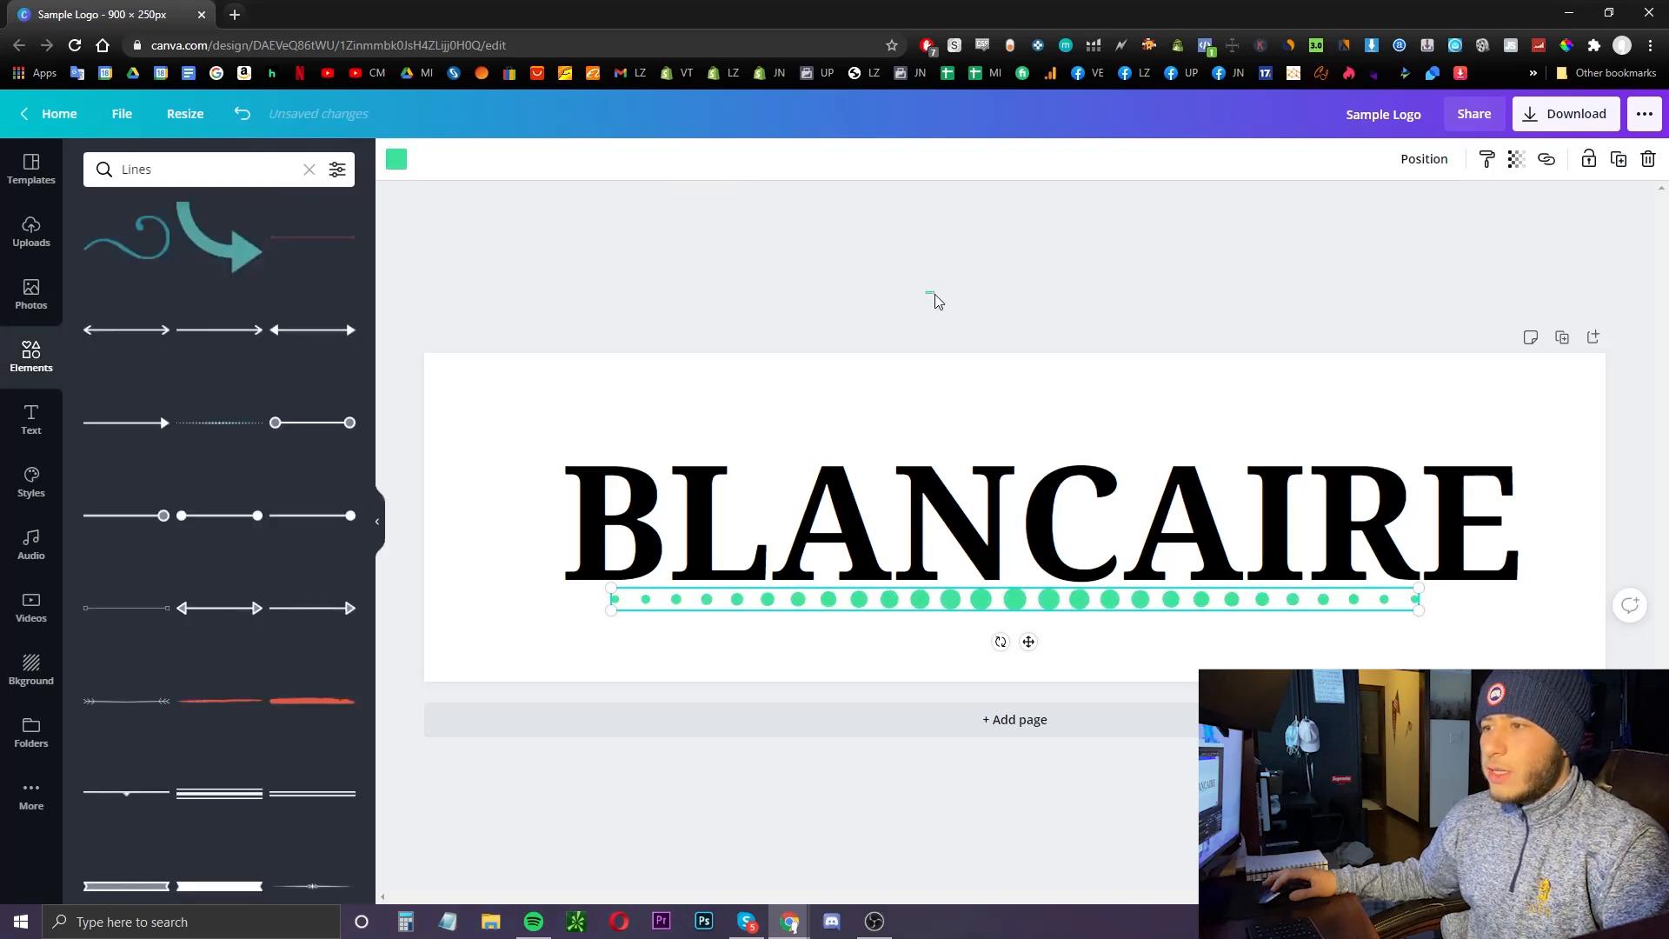
click(935, 294)
- Change the dotted line's colour to the default light orange
click(1007, 596)
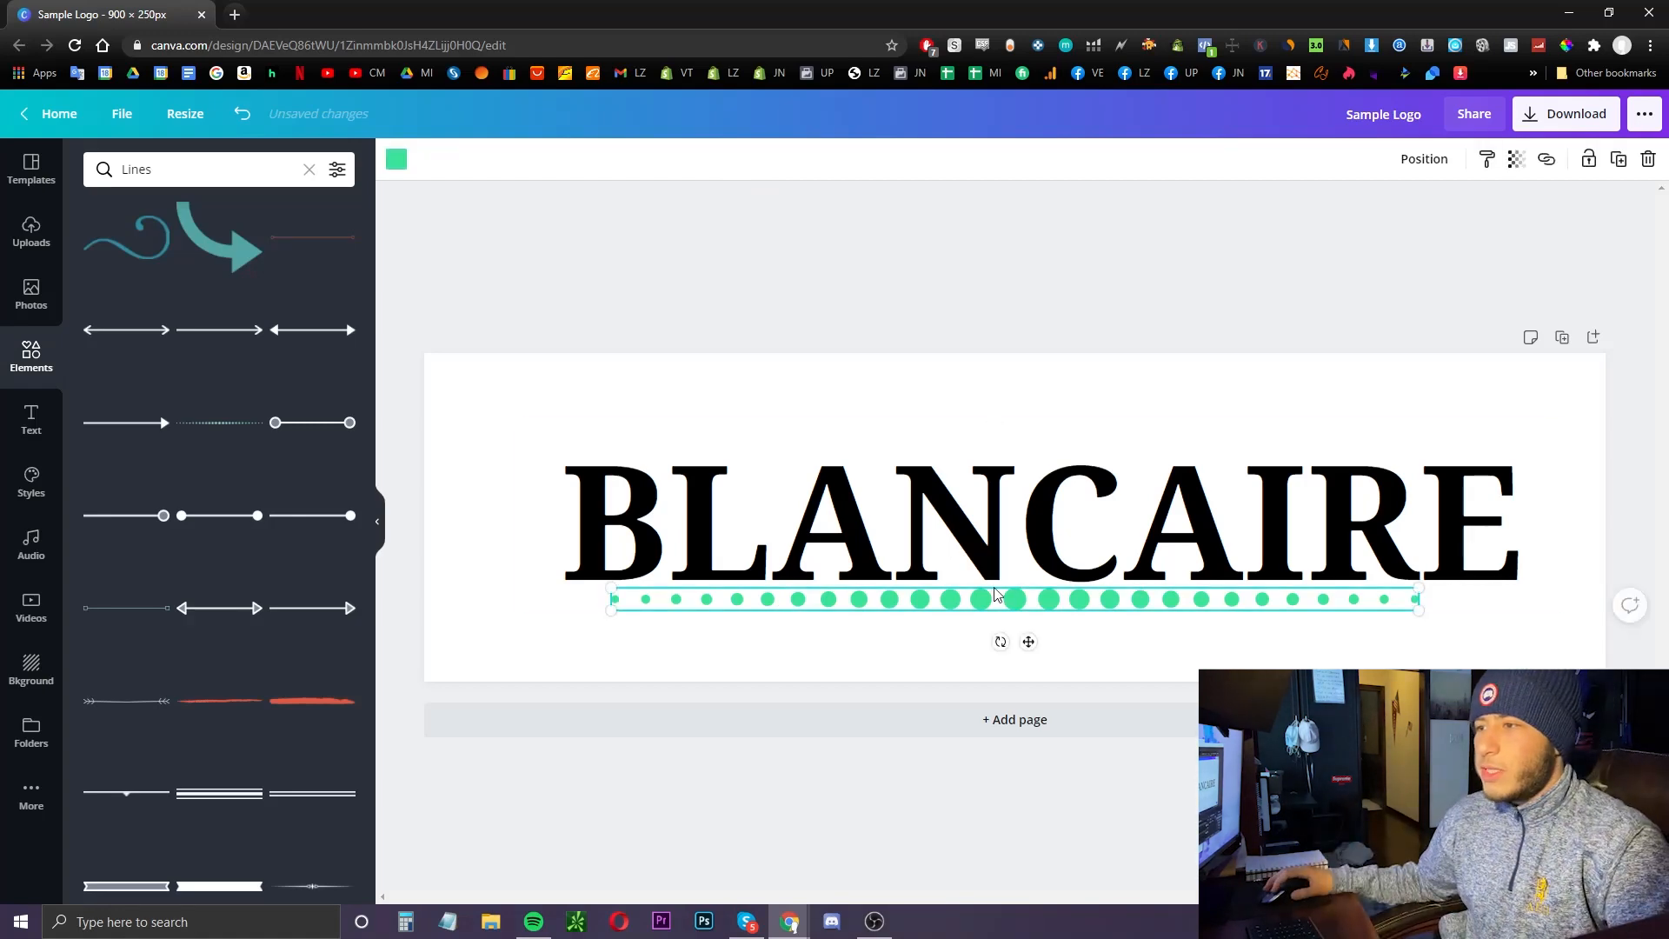
click(396, 158)
click(289, 553)
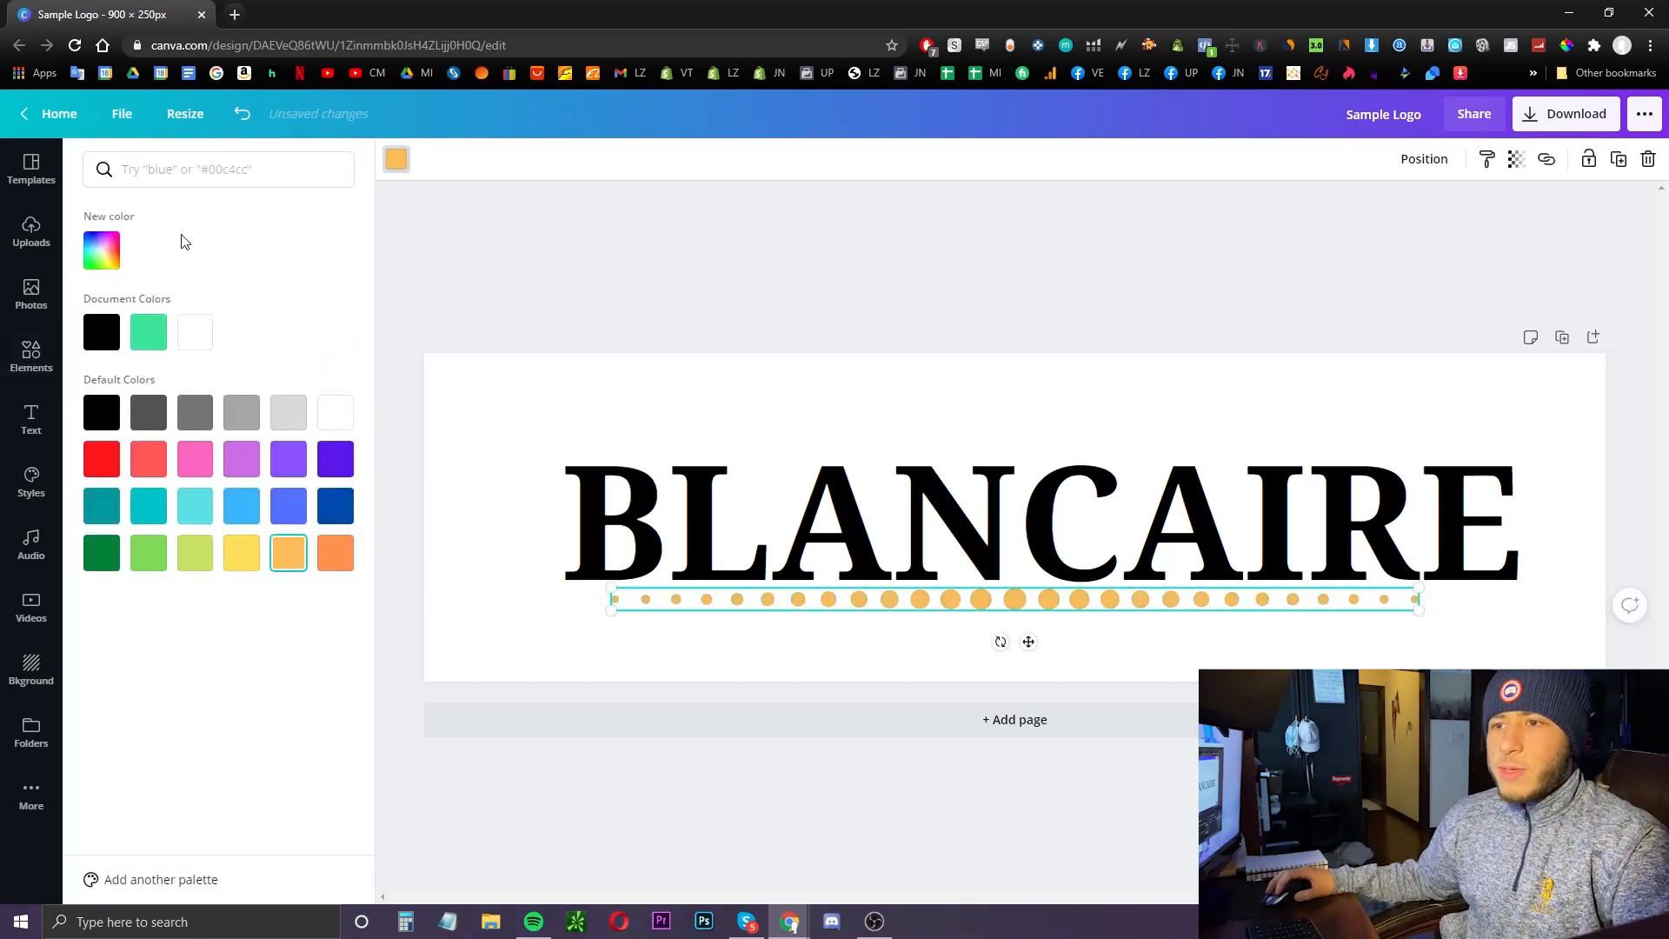
click(496, 313)
- Delete the dotted line below the text
click(849, 576)
click(876, 598)
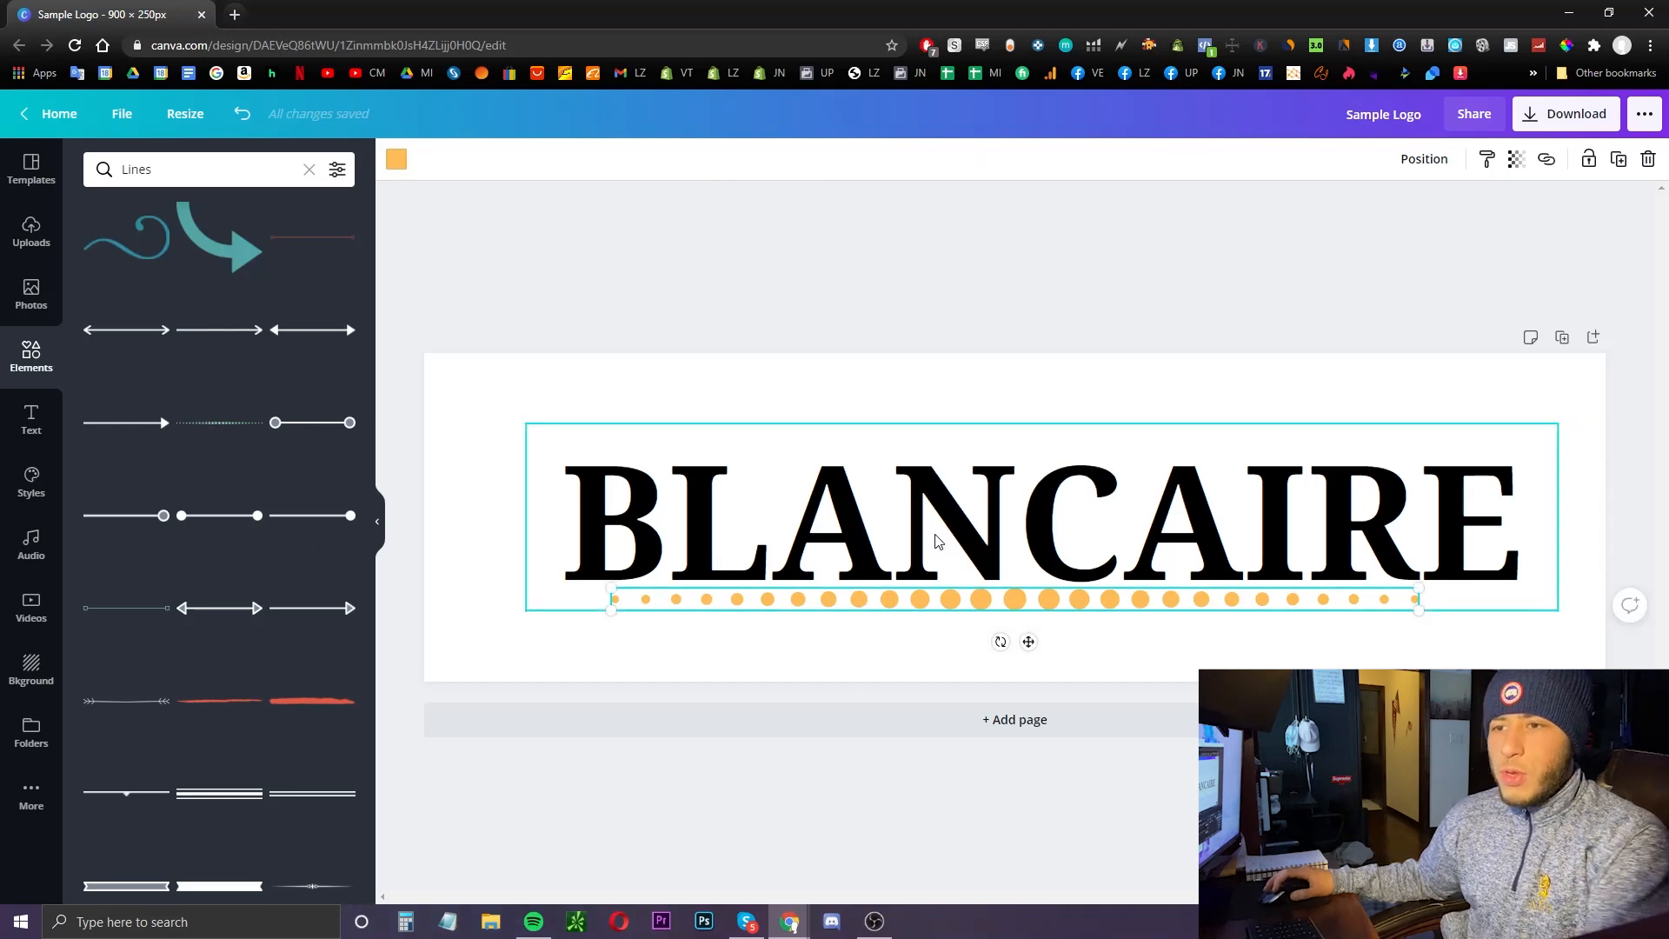
key(Delete)
- Insert the line with feathered arrow ends, place it below BLANCAIRE, and stretch it slightly beyond the text's width
scroll(261, 654, down, 2)
click(139, 531)
drag(713, 518, 556, 589)
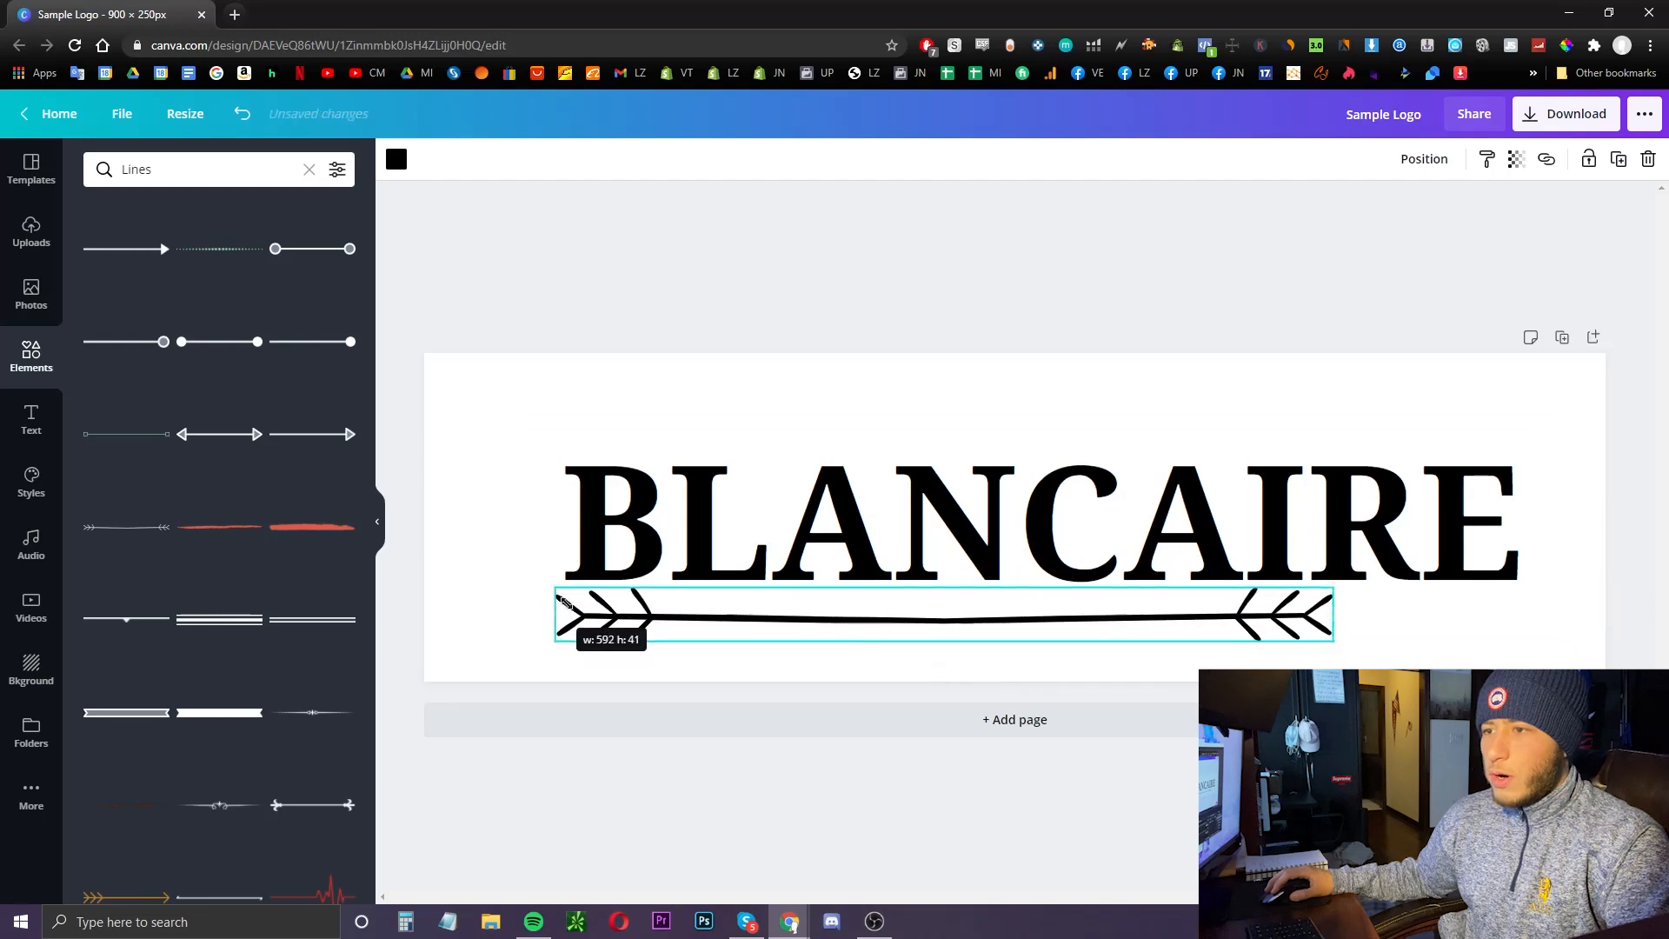
drag(840, 630, 911, 615)
drag(609, 591, 535, 600)
drag(790, 614, 849, 614)
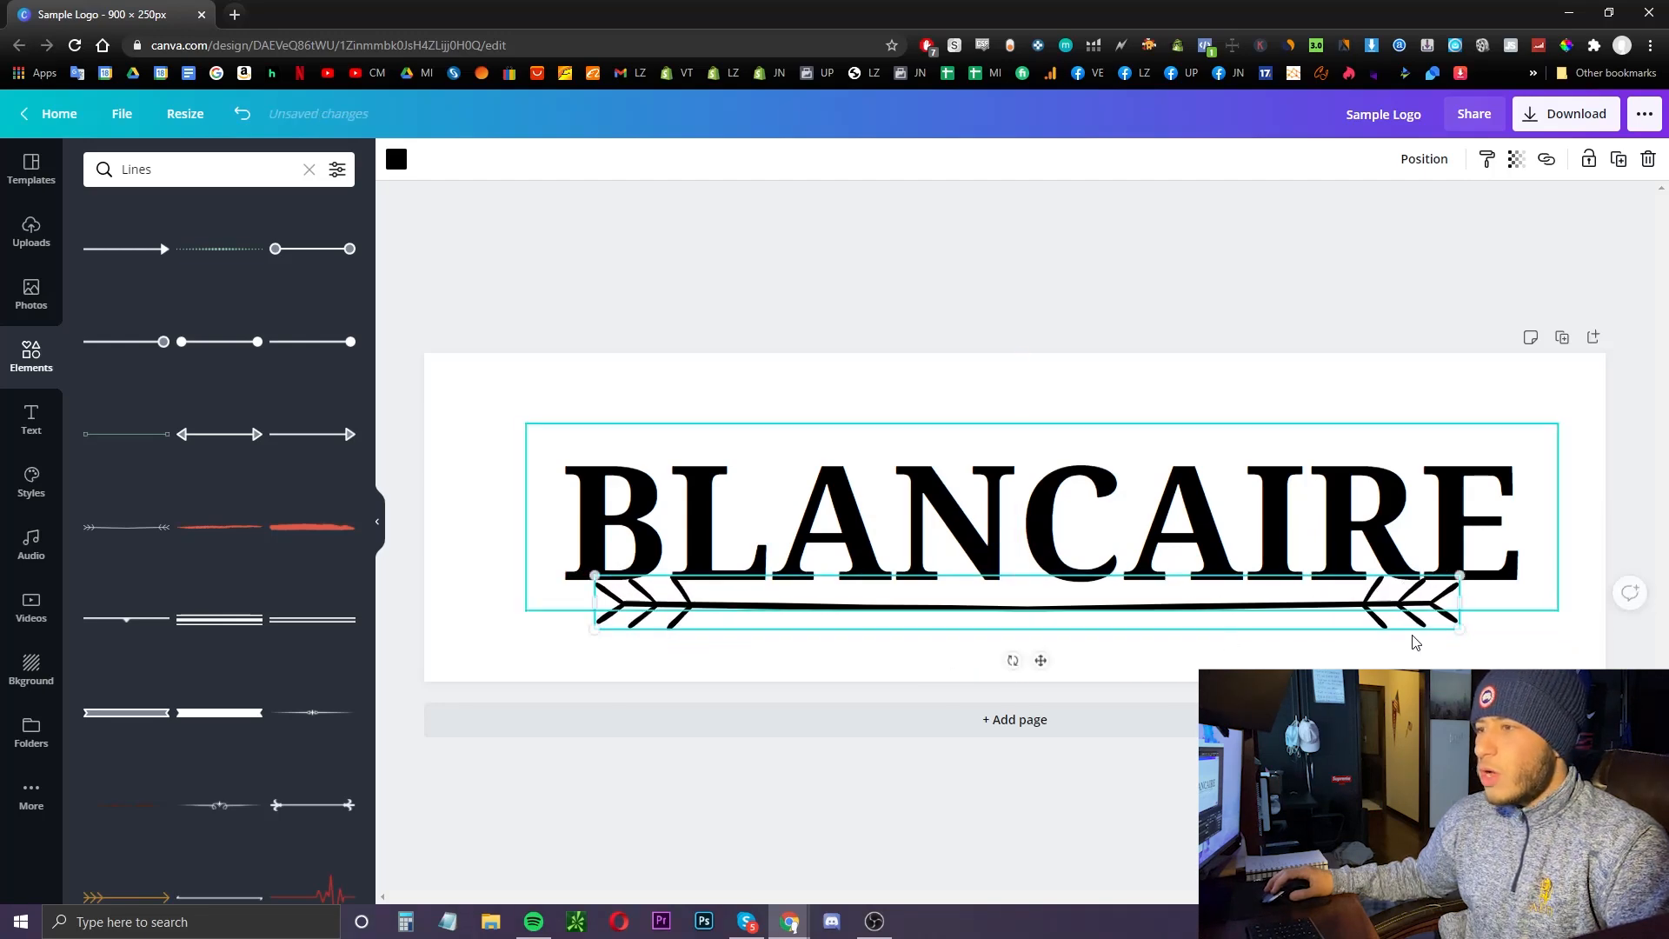
drag(1469, 602, 1646, 601)
drag(1313, 602, 1214, 604)
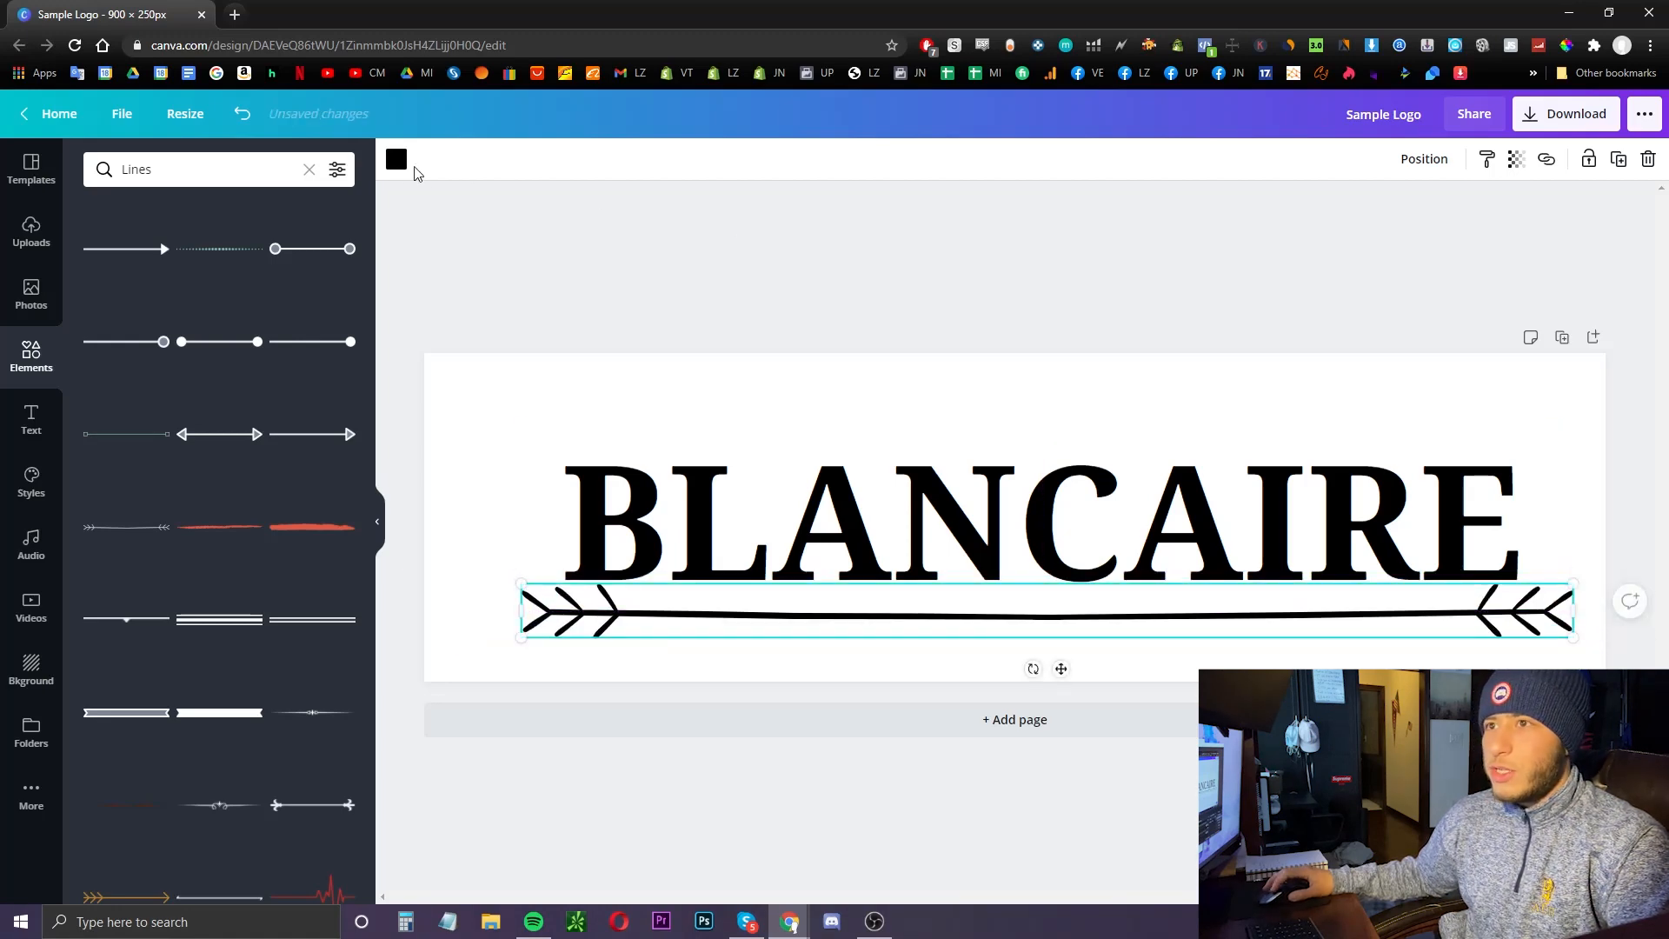
- Change the feathered arrow line's colour to the default light orange
click(397, 159)
click(280, 559)
click(656, 236)
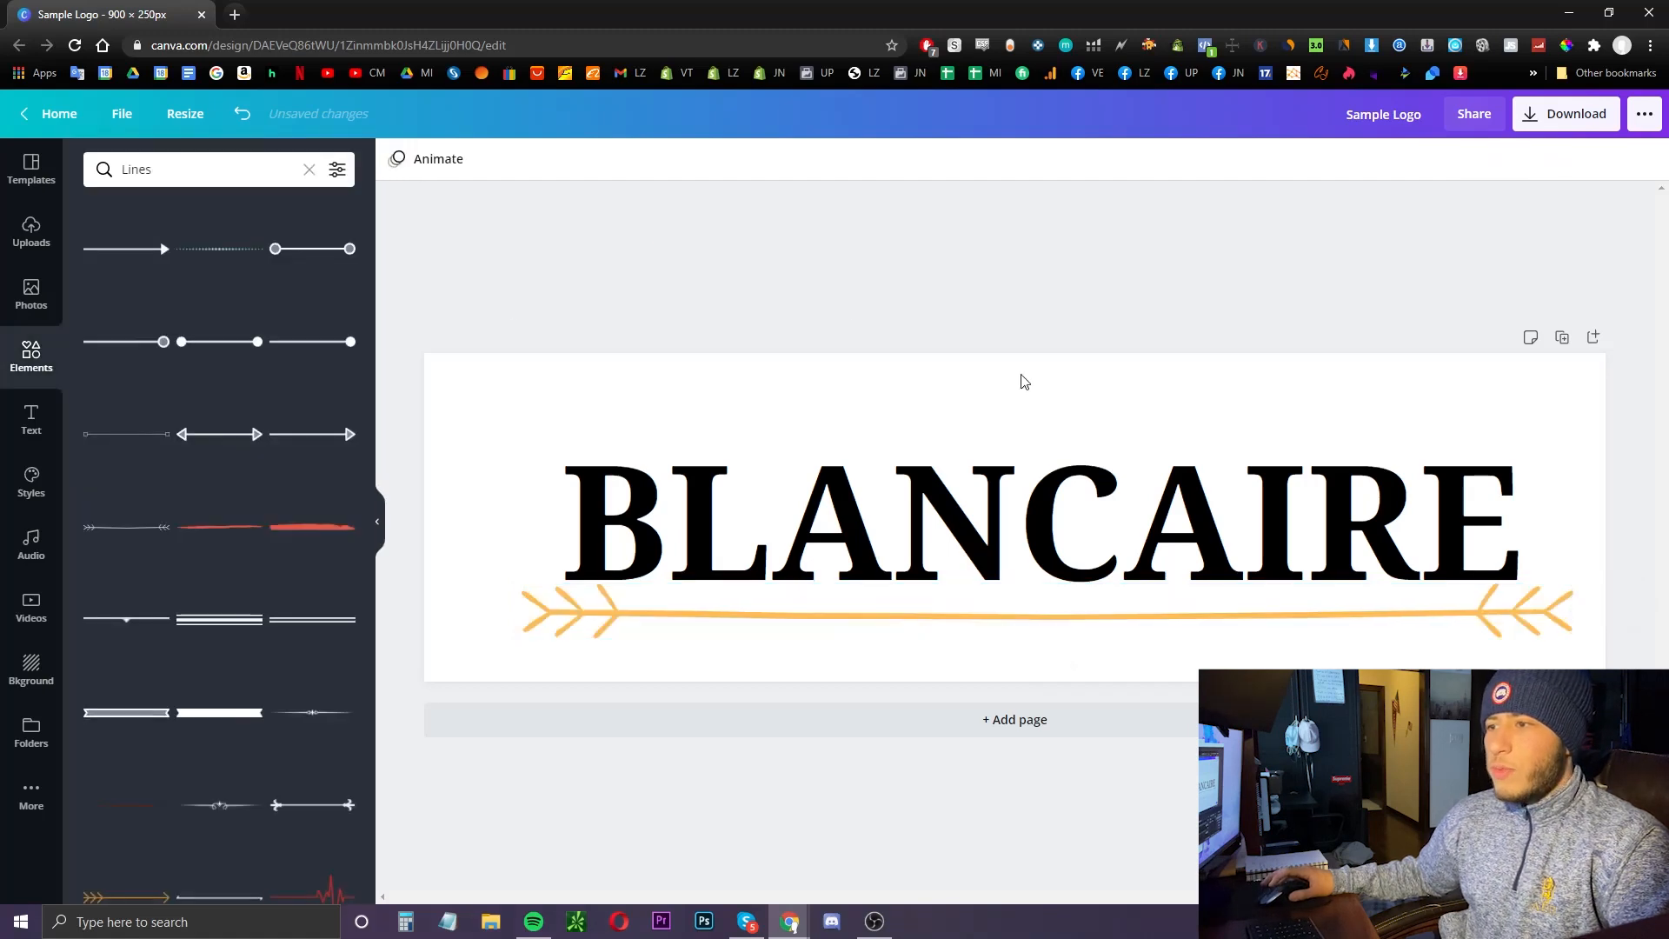
- Adjust the feathered arrow line to the custom colour #FFBB53, and delete the line
click(1097, 615)
click(397, 159)
click(101, 250)
click(292, 301)
drag(291, 302, 272, 297)
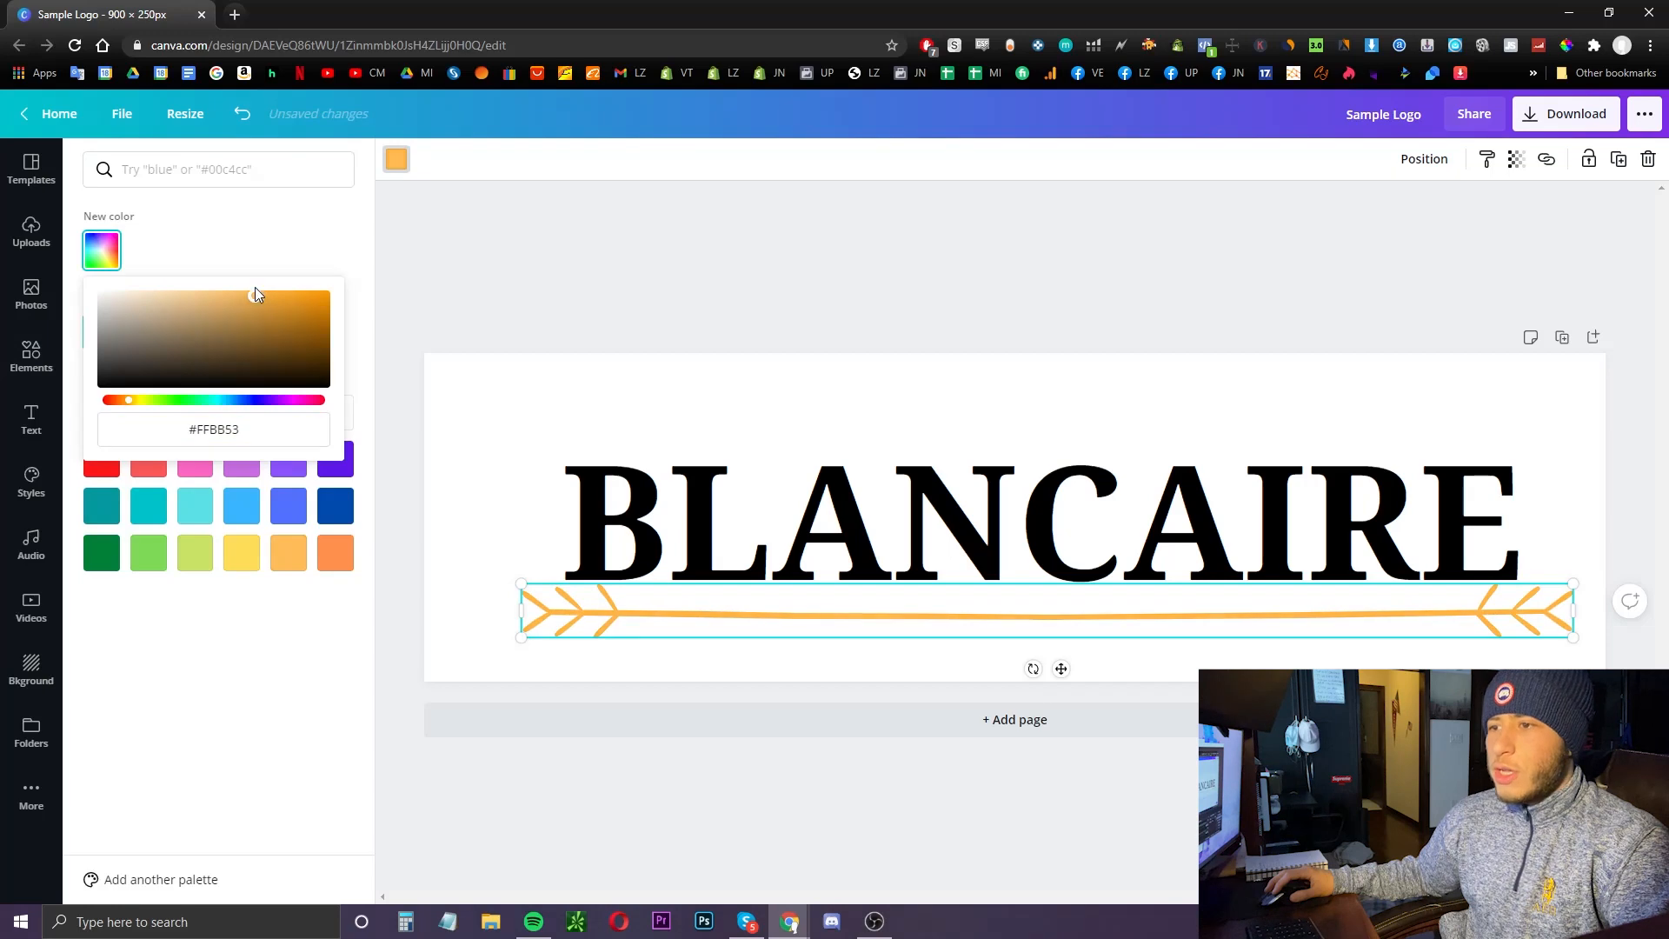
click(596, 268)
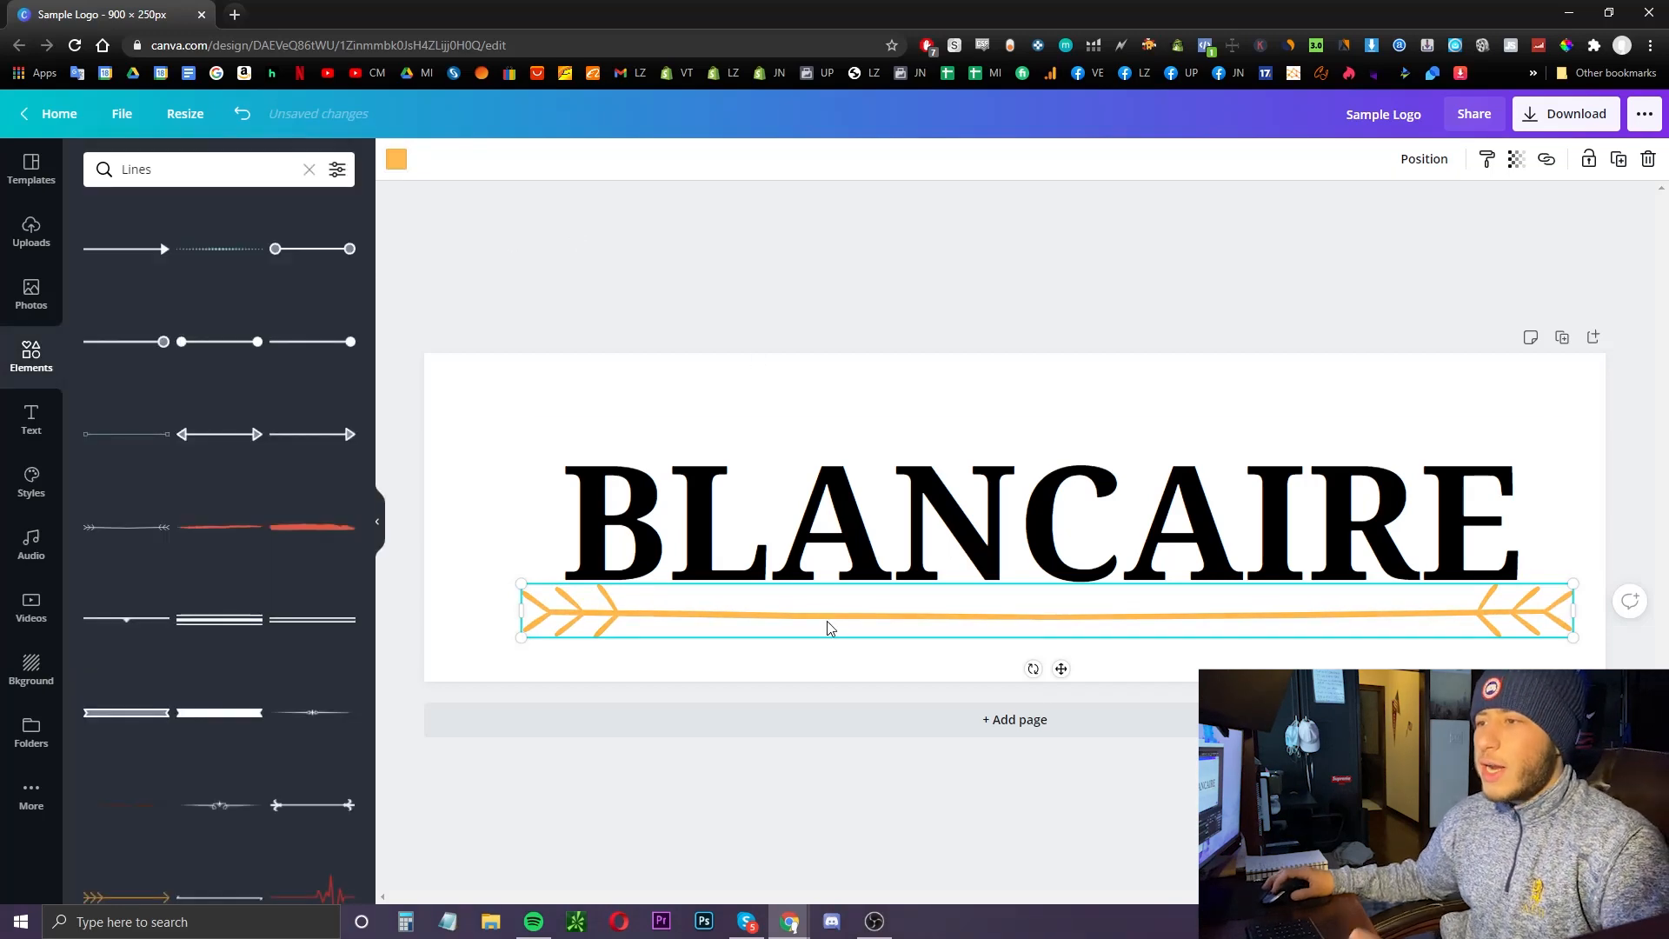
key(Delete)
- Change the logo text to "LIONCO." in capital letters
click(872, 487)
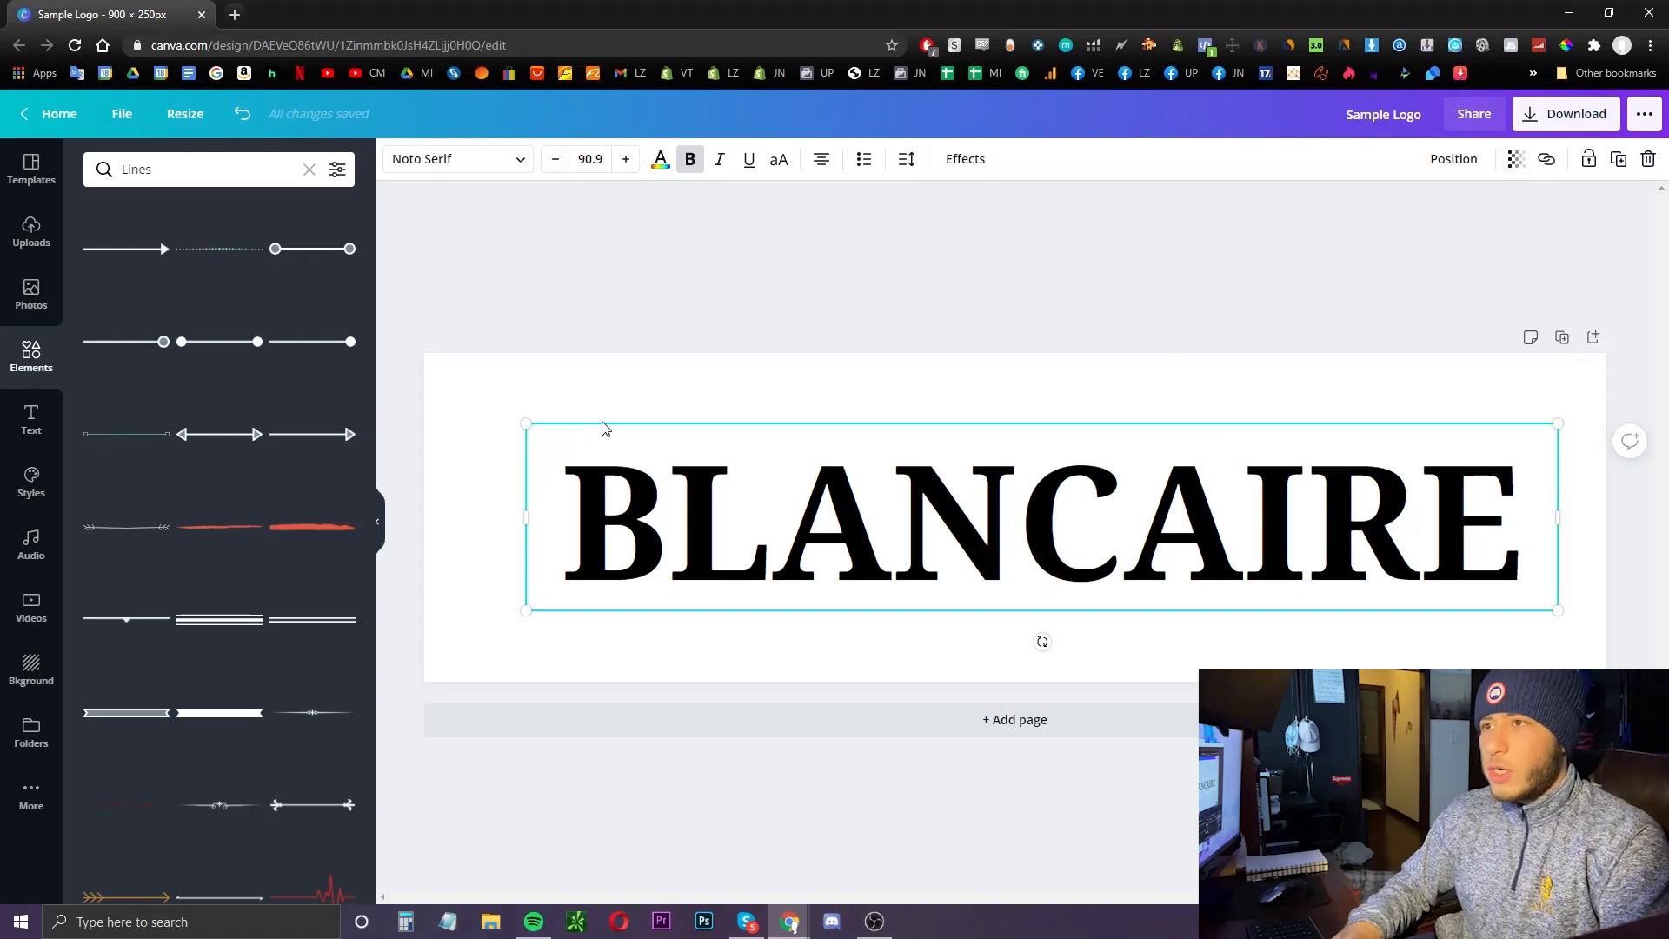
double_click(693, 490)
text(turlt)
key(BackSpace)
key(BackSpace)
key(BackSpace)
key(BackSpace)
key(BackSpace)
text(LIONCO.)
key(BackSpace)
key(BackSpace)
key(BackSpace)
text(.C)
key(BackSpace)
key(BackSpace)
key(BackSpace)
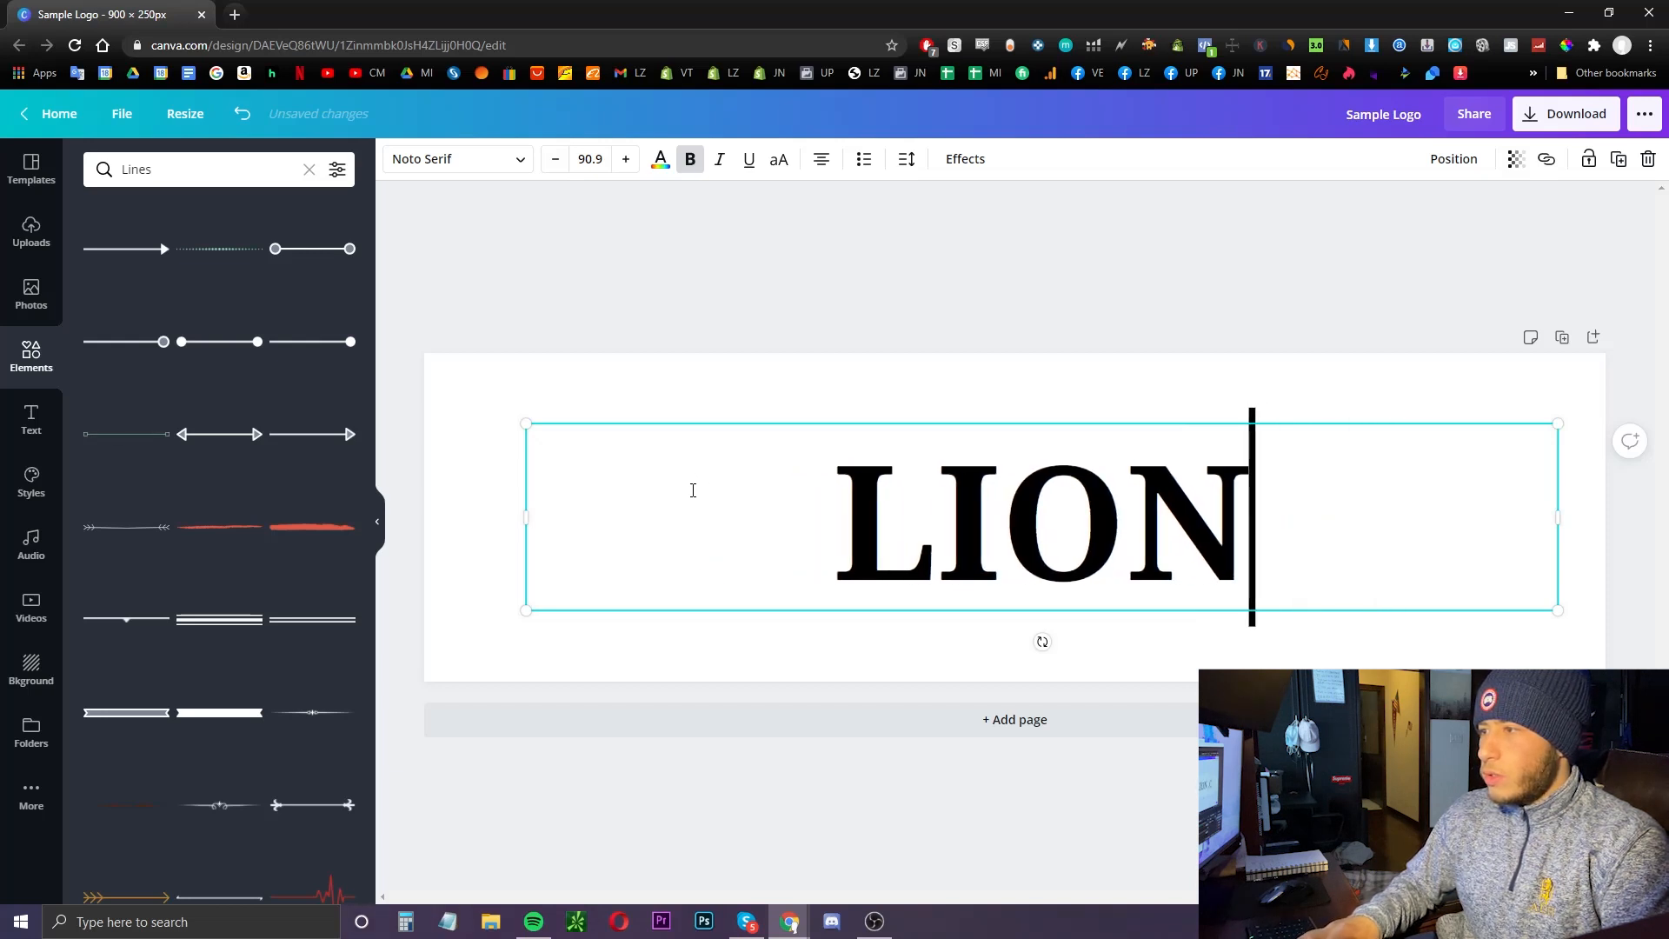
text(CO.)
click(804, 304)
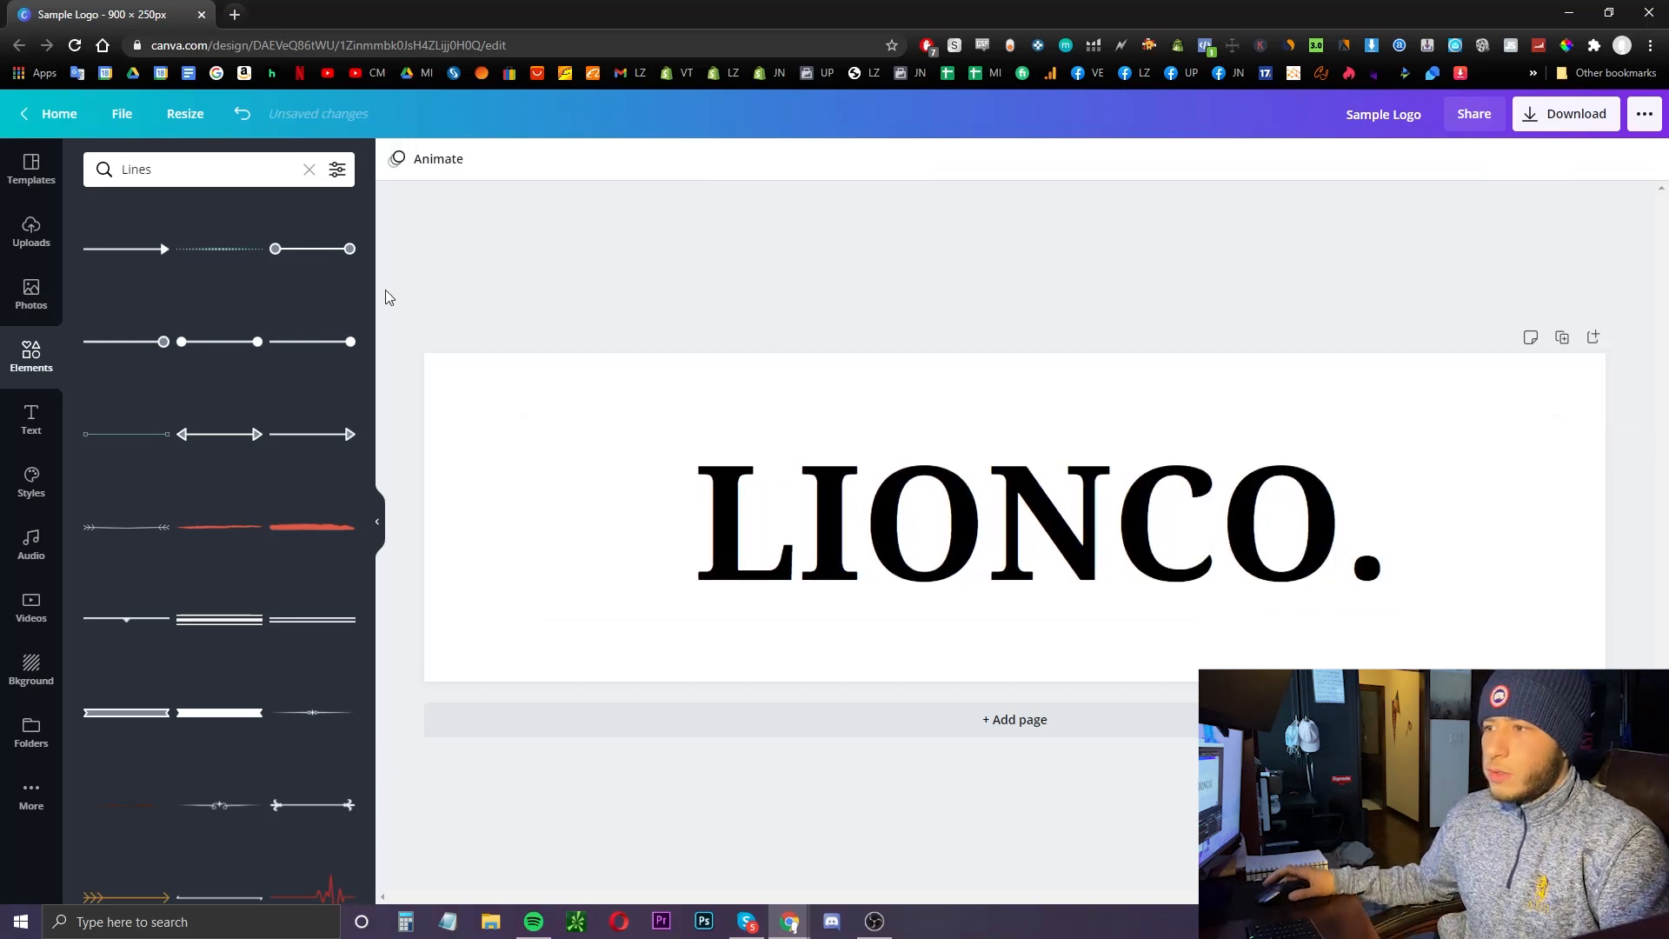
- Search the graphic elements for LION
click(163, 160)
double_click(162, 160)
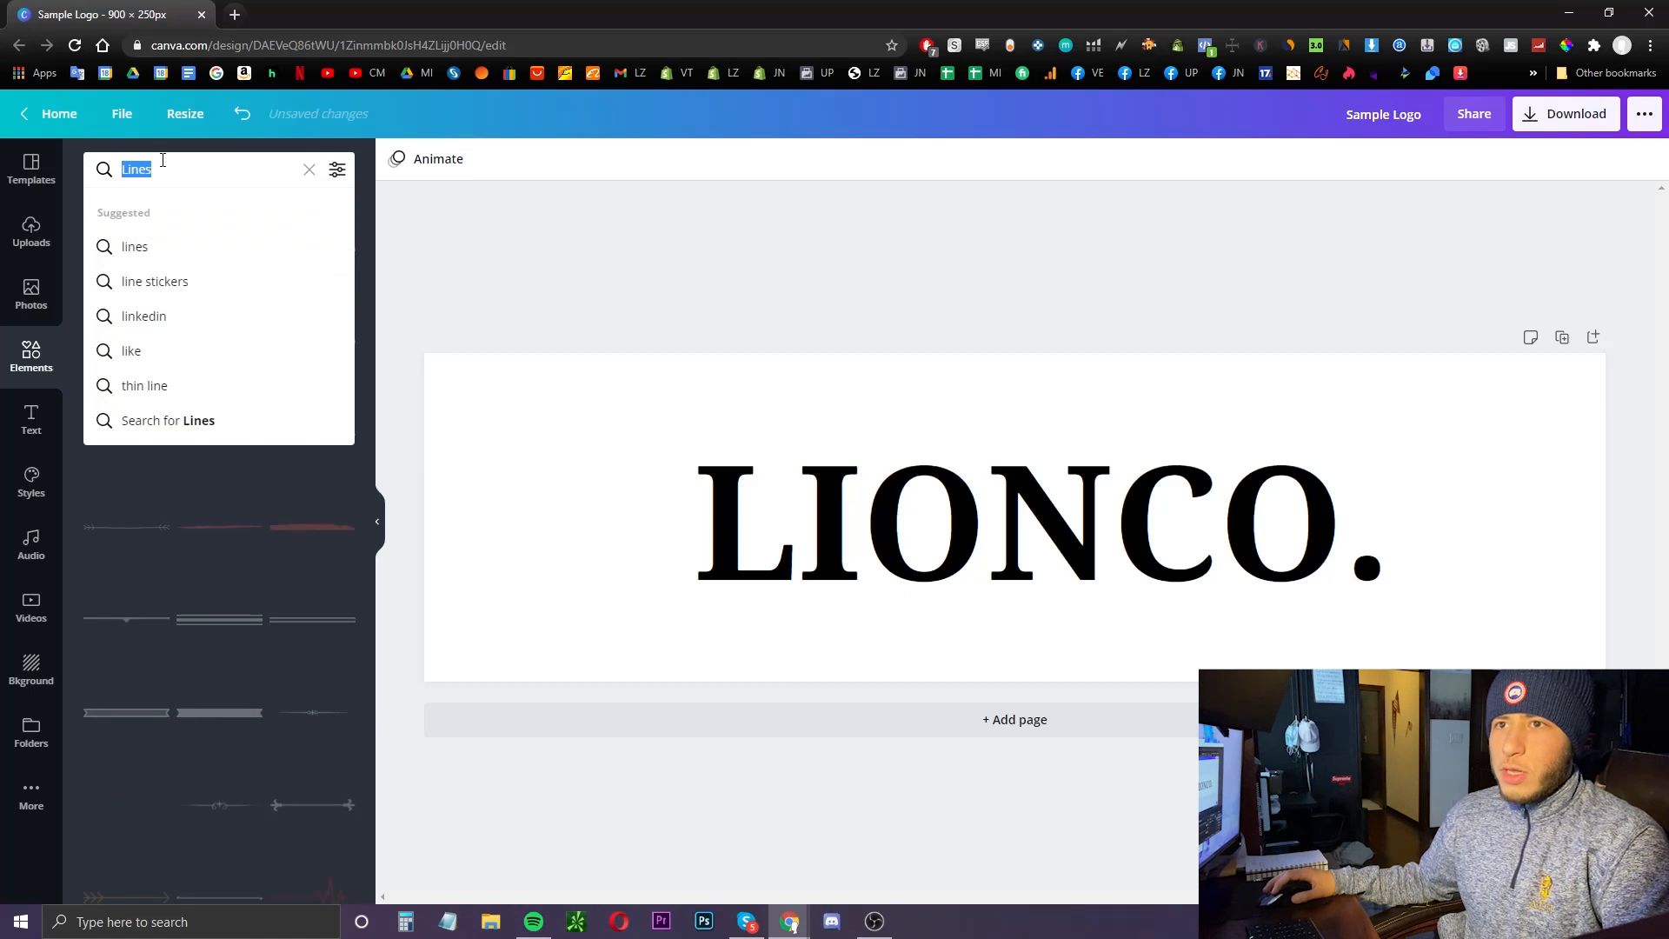
text(LION)
key(Return)
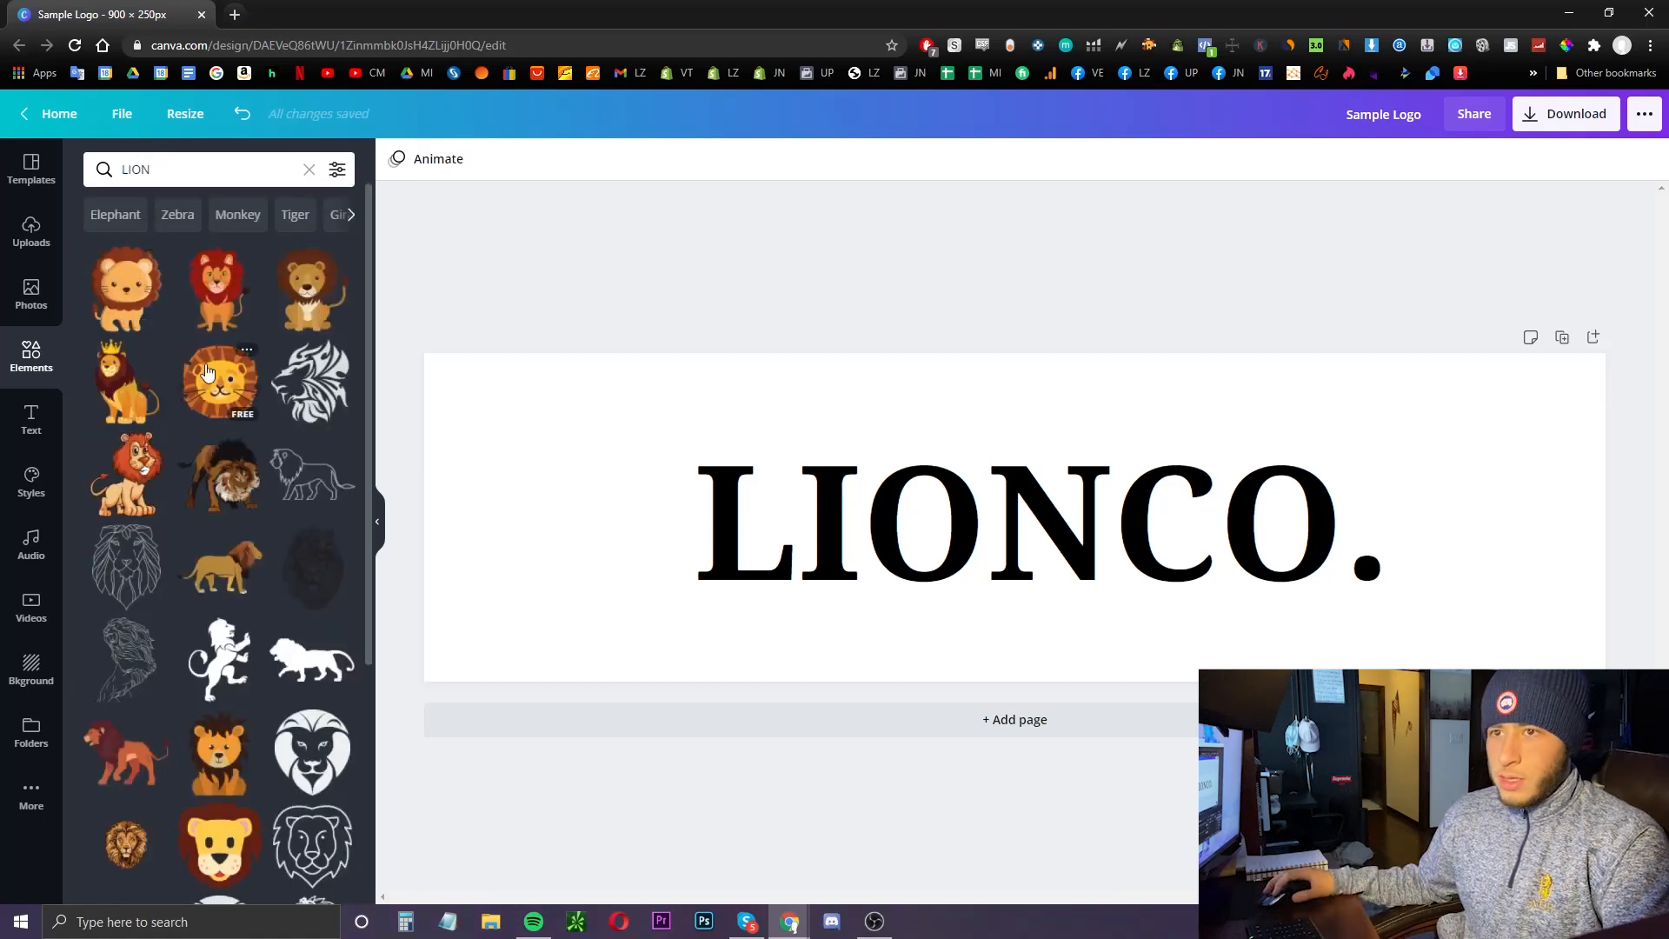
- Try the free orange cartoon lion face in front of the LIONCO. text and remove it again
click(228, 396)
drag(1008, 513, 601, 513)
key(Delete)
- Insert the Pro outline drawing of a standing lion, place it after the LIONCO. text, and shift the text to make room
scroll(321, 522, down, 1)
click(313, 554)
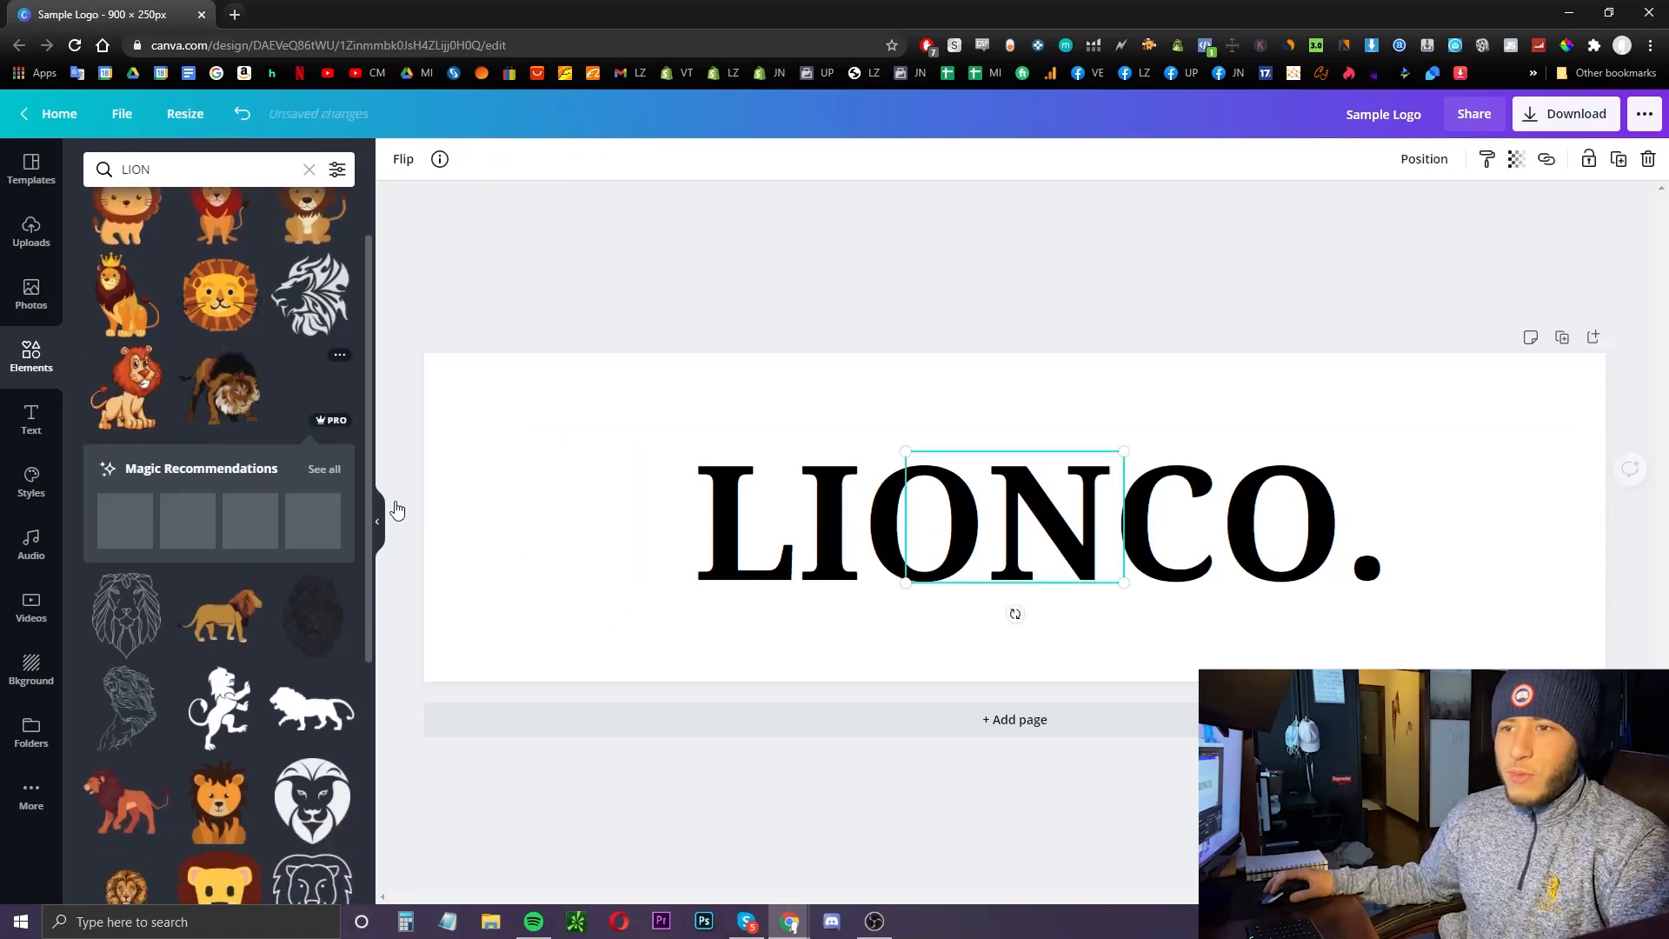
drag(1013, 522, 1489, 509)
drag(947, 497, 862, 496)
drag(1203, 518, 1184, 529)
drag(1457, 522, 1346, 529)
click(1452, 528)
click(1289, 279)
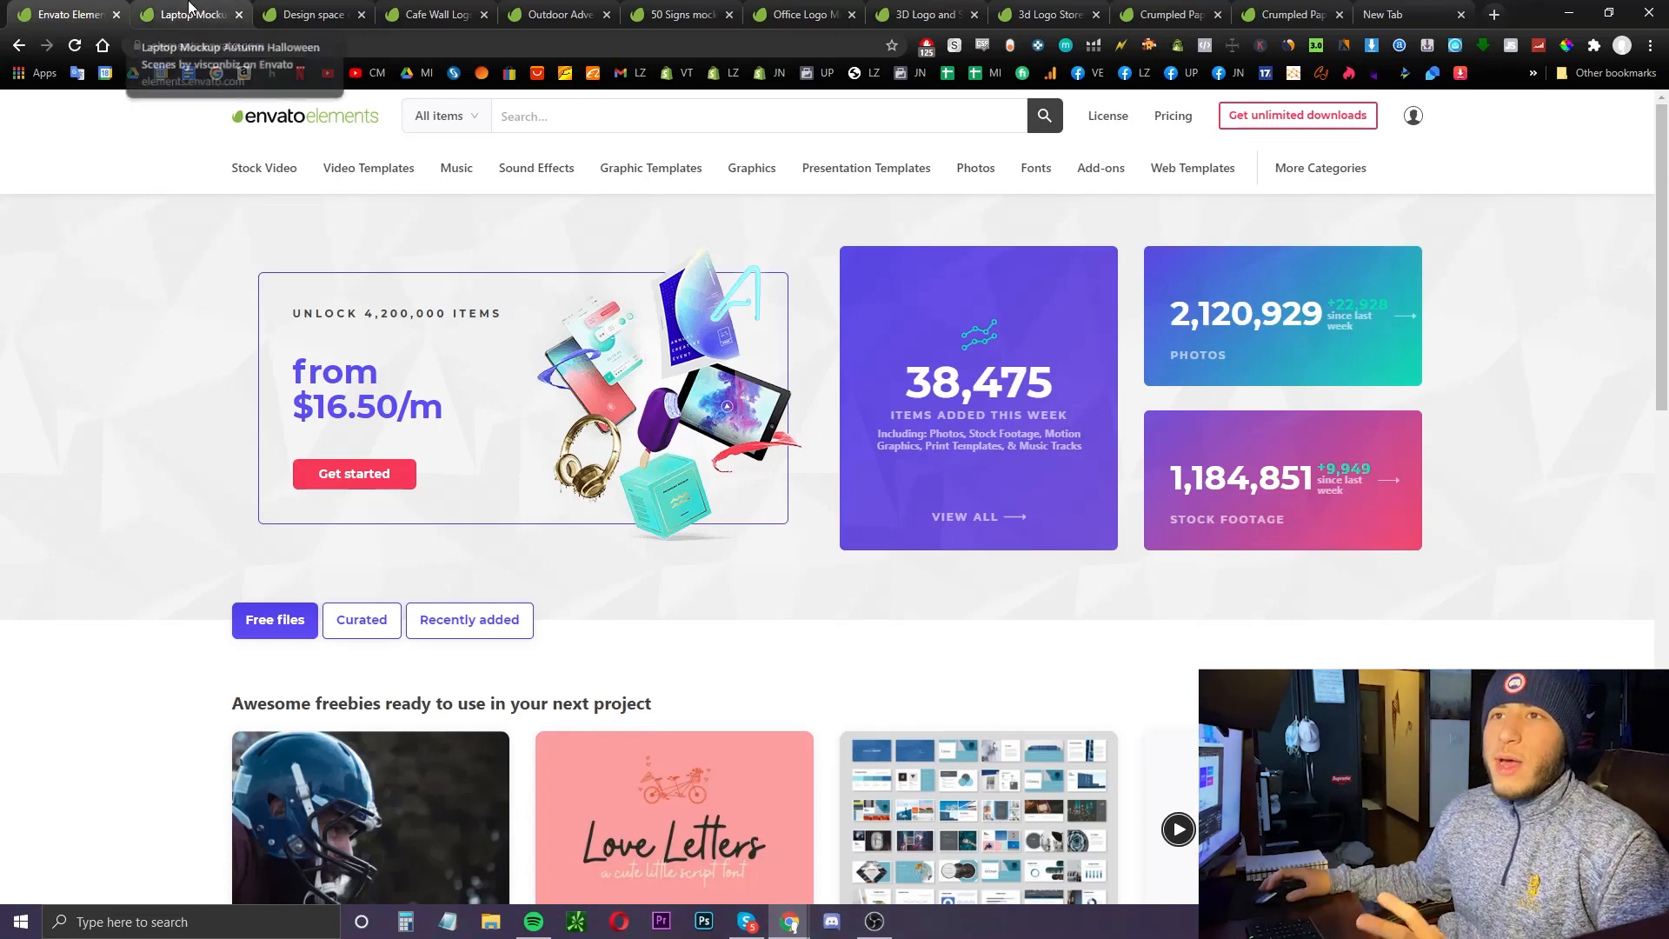
- Look over the Envato Elements home page and the preview images of the autumn Halloween laptop mockup
scroll(209, 296, down, 4)
scroll(200, 309, up, 4)
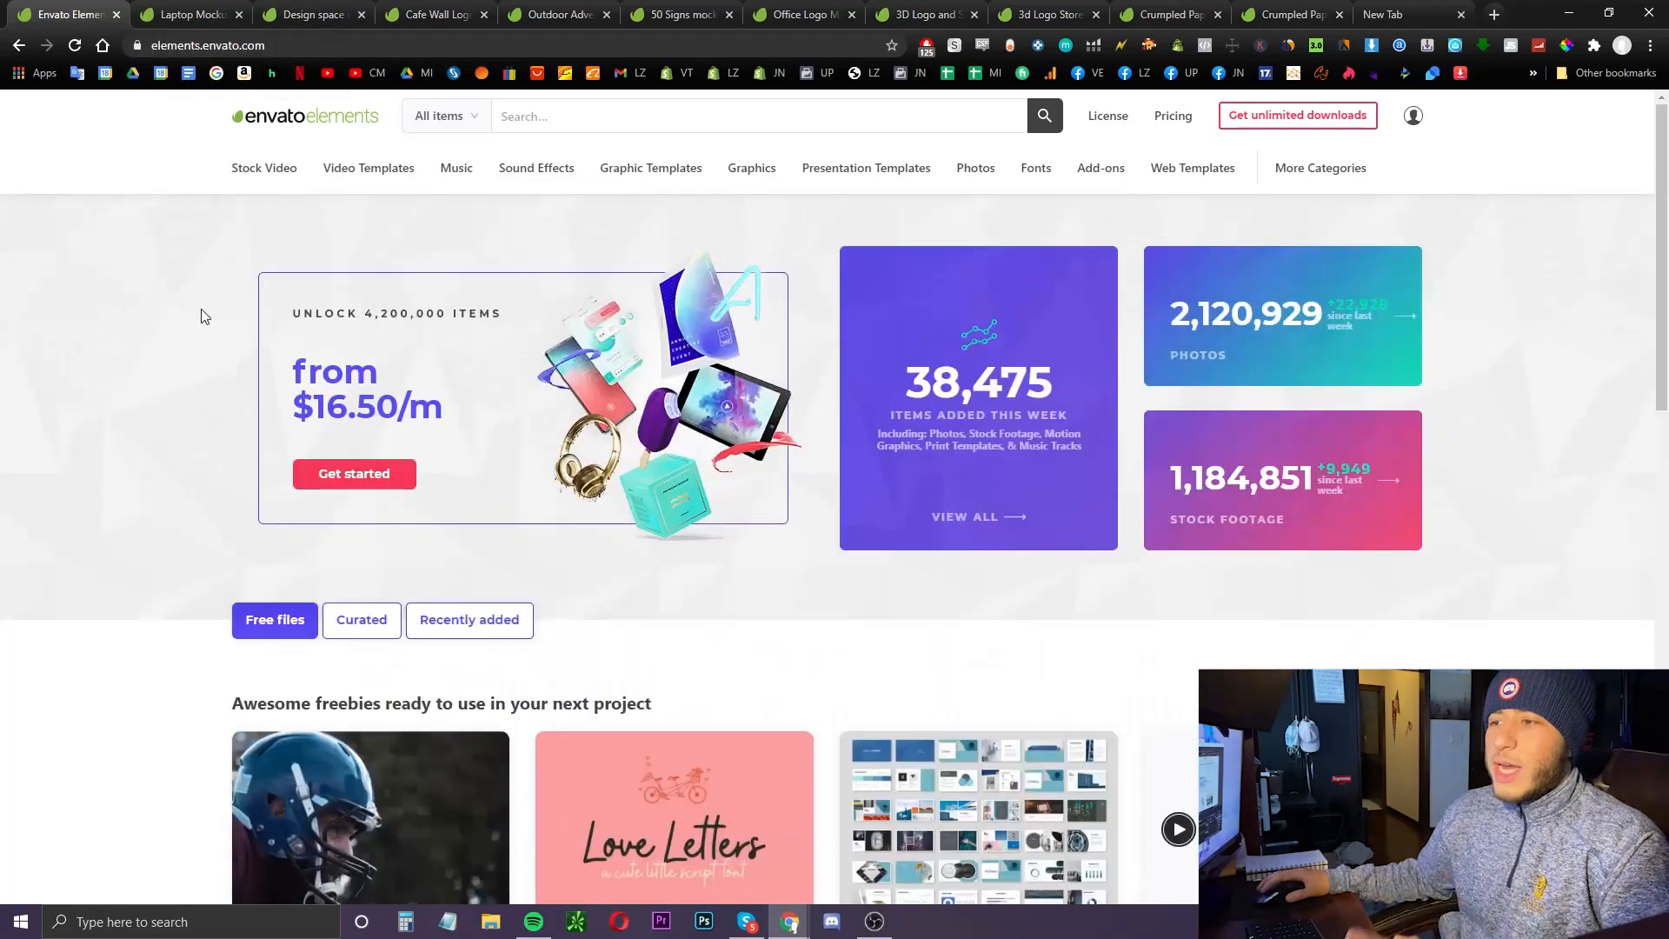
click(202, 9)
scroll(313, 323, down, 4)
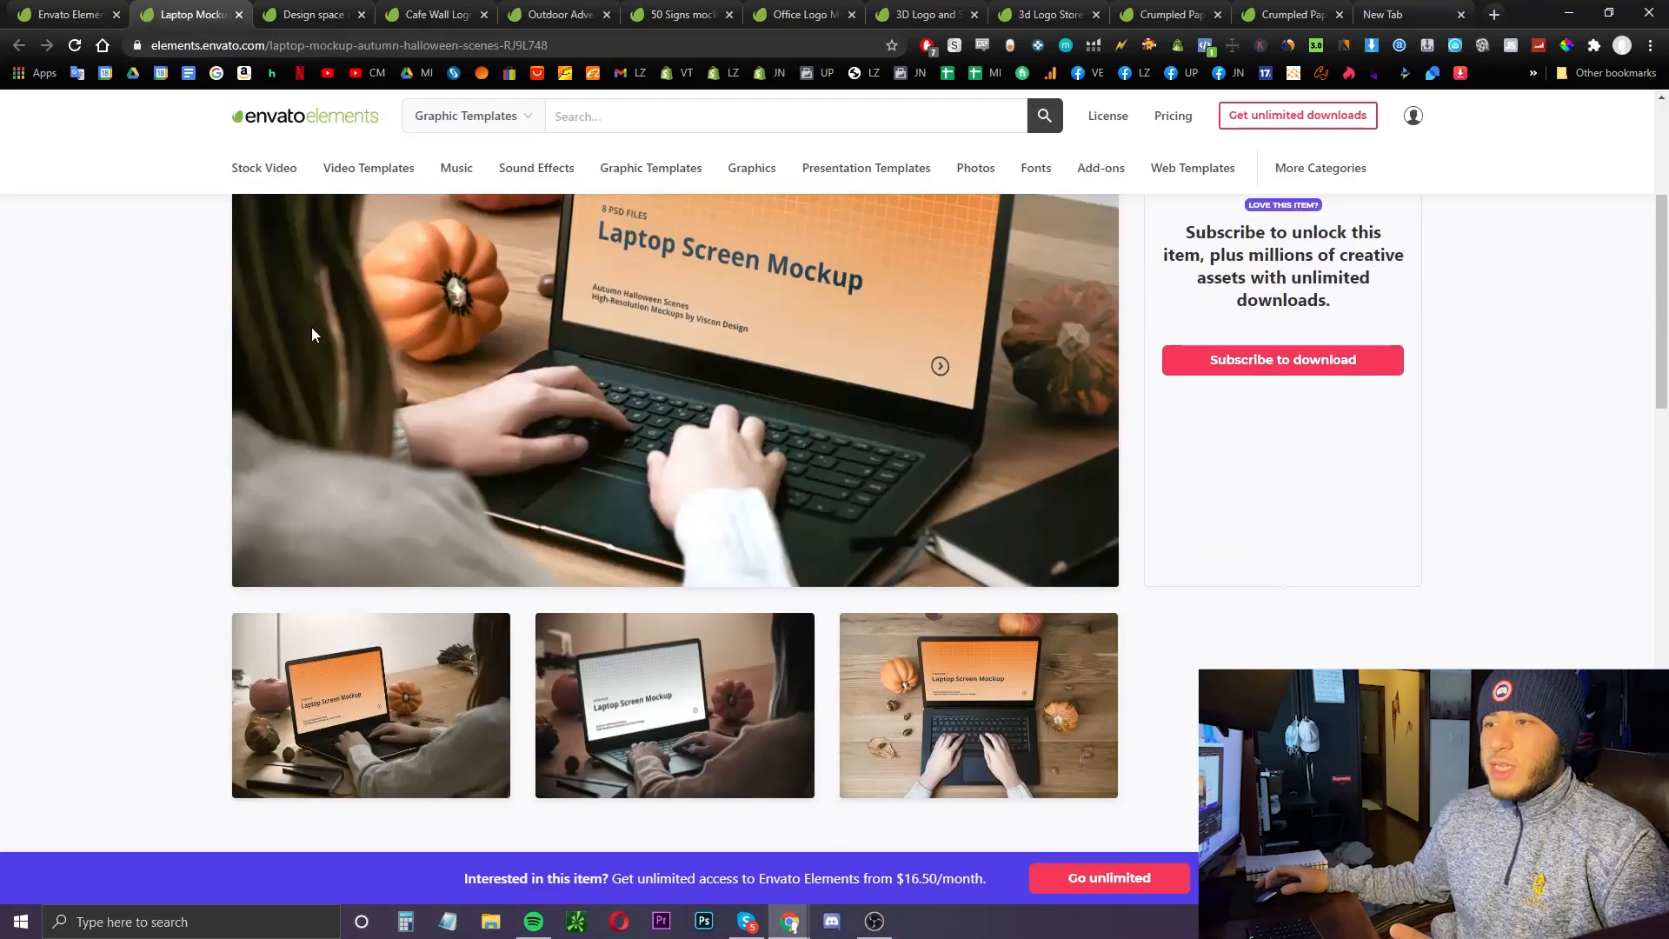
scroll(311, 326, up, 4)
- Bring up the 50 Signs mockups page and place its browser tab directly after the Envato Elements home page
click(313, 14)
click(637, 9)
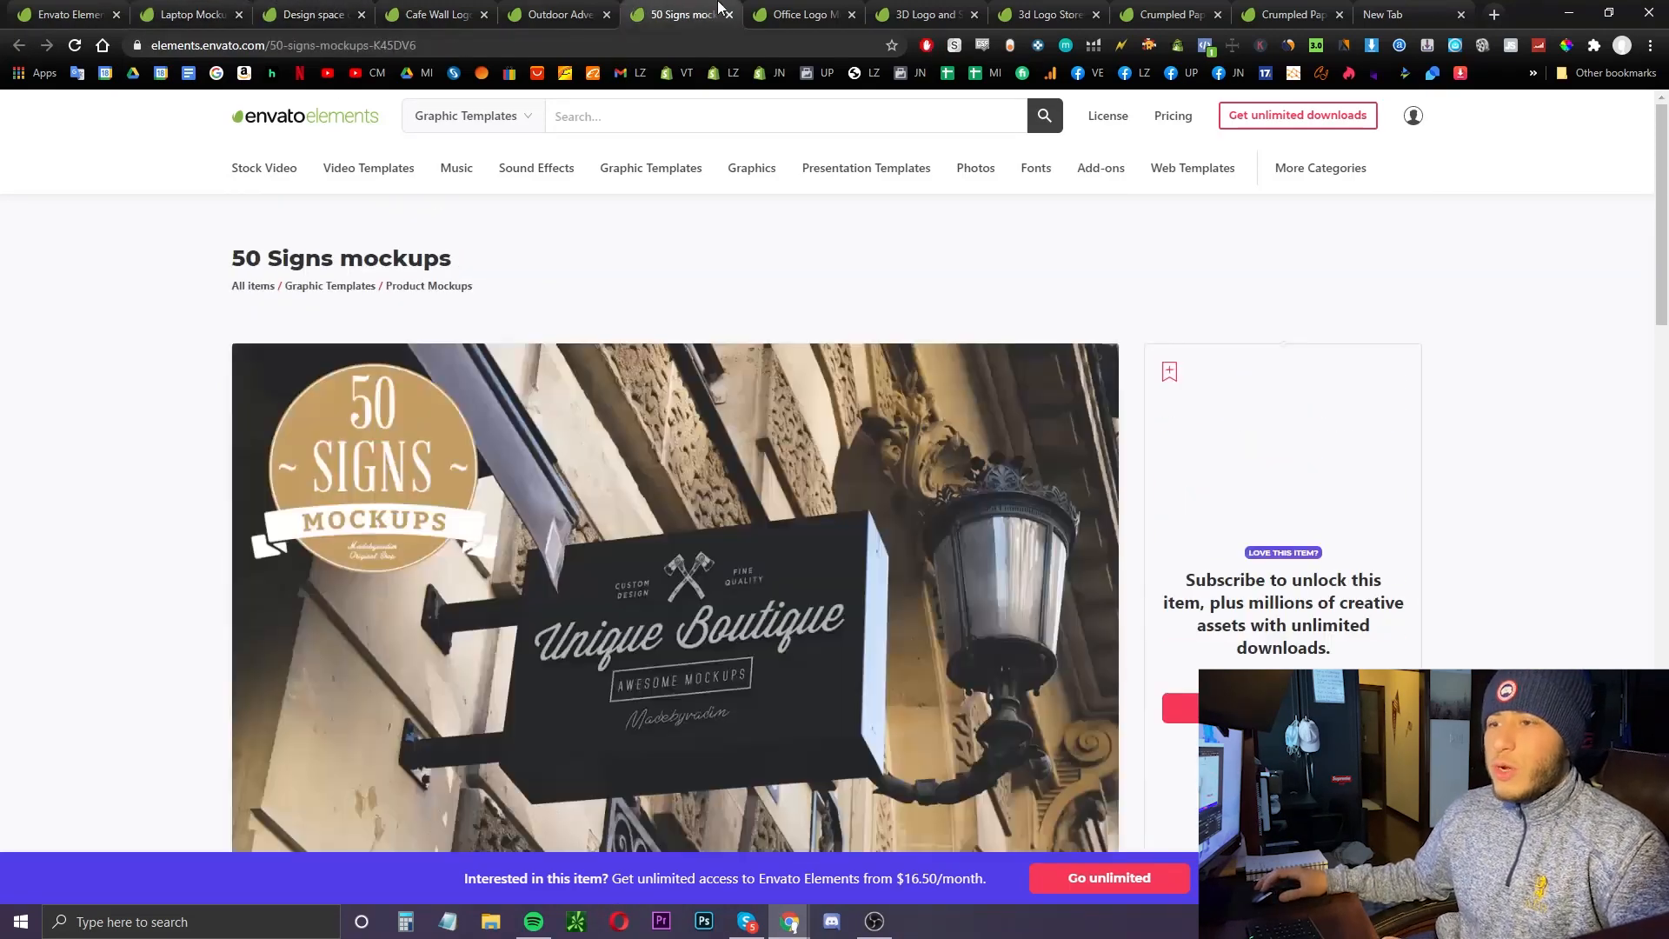
drag(637, 9, 228, 8)
- Examine the main image of the 50 Signs mockups in the enlarged preview and close the preview again
scroll(524, 352, down, 2)
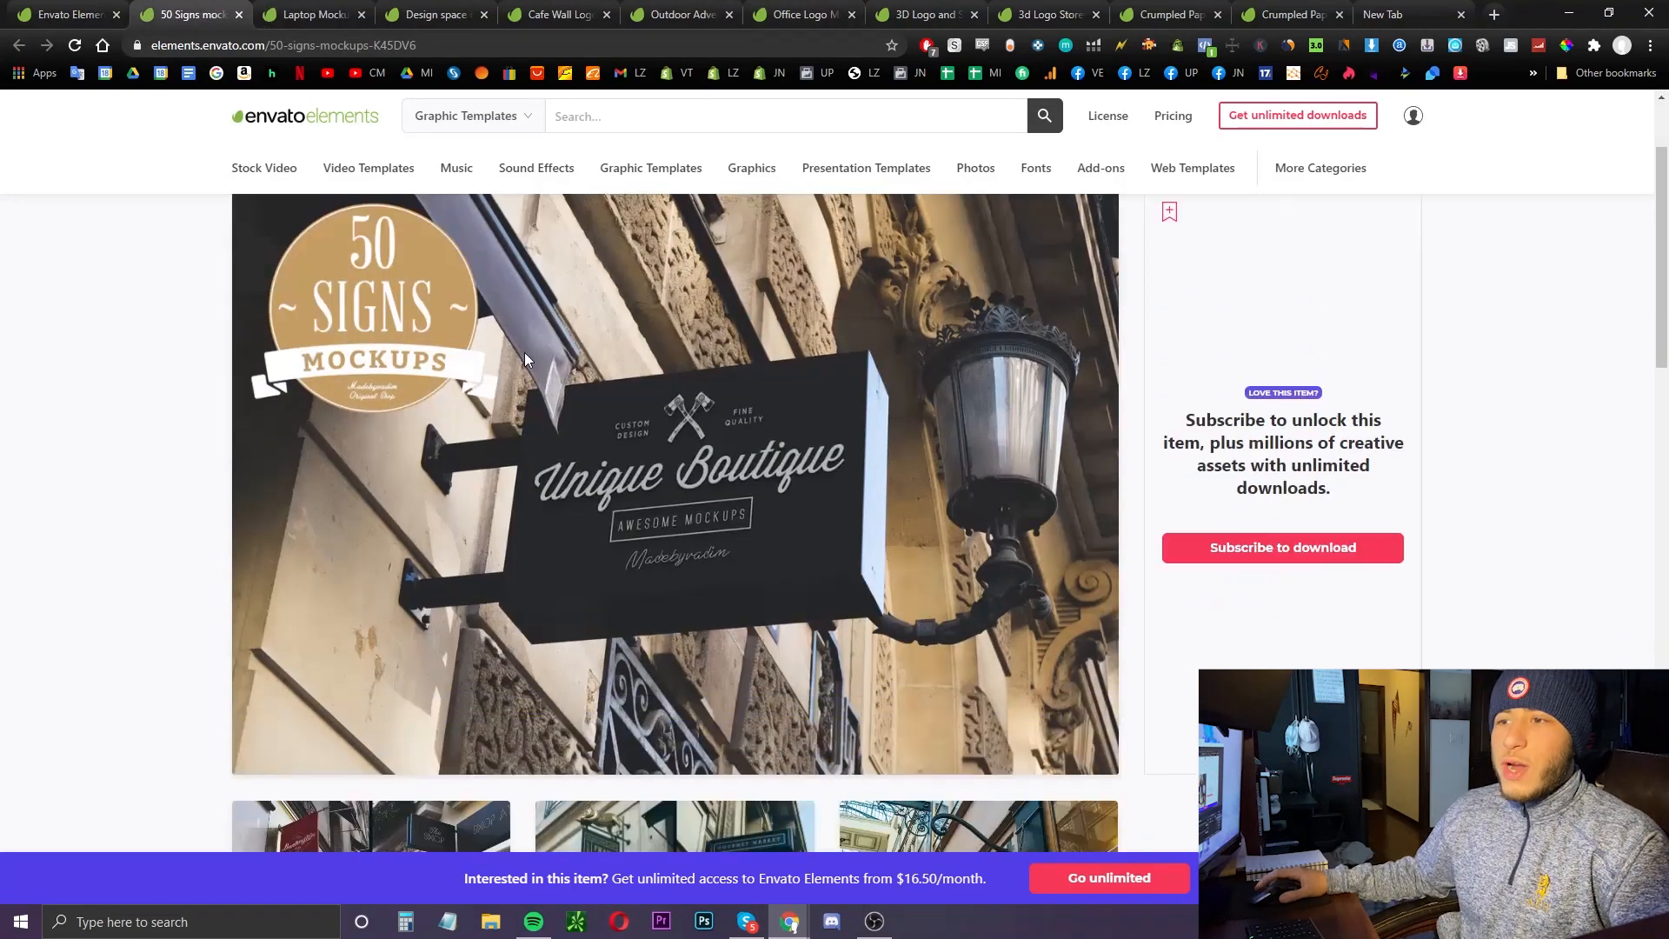
scroll(674, 331, up, 2)
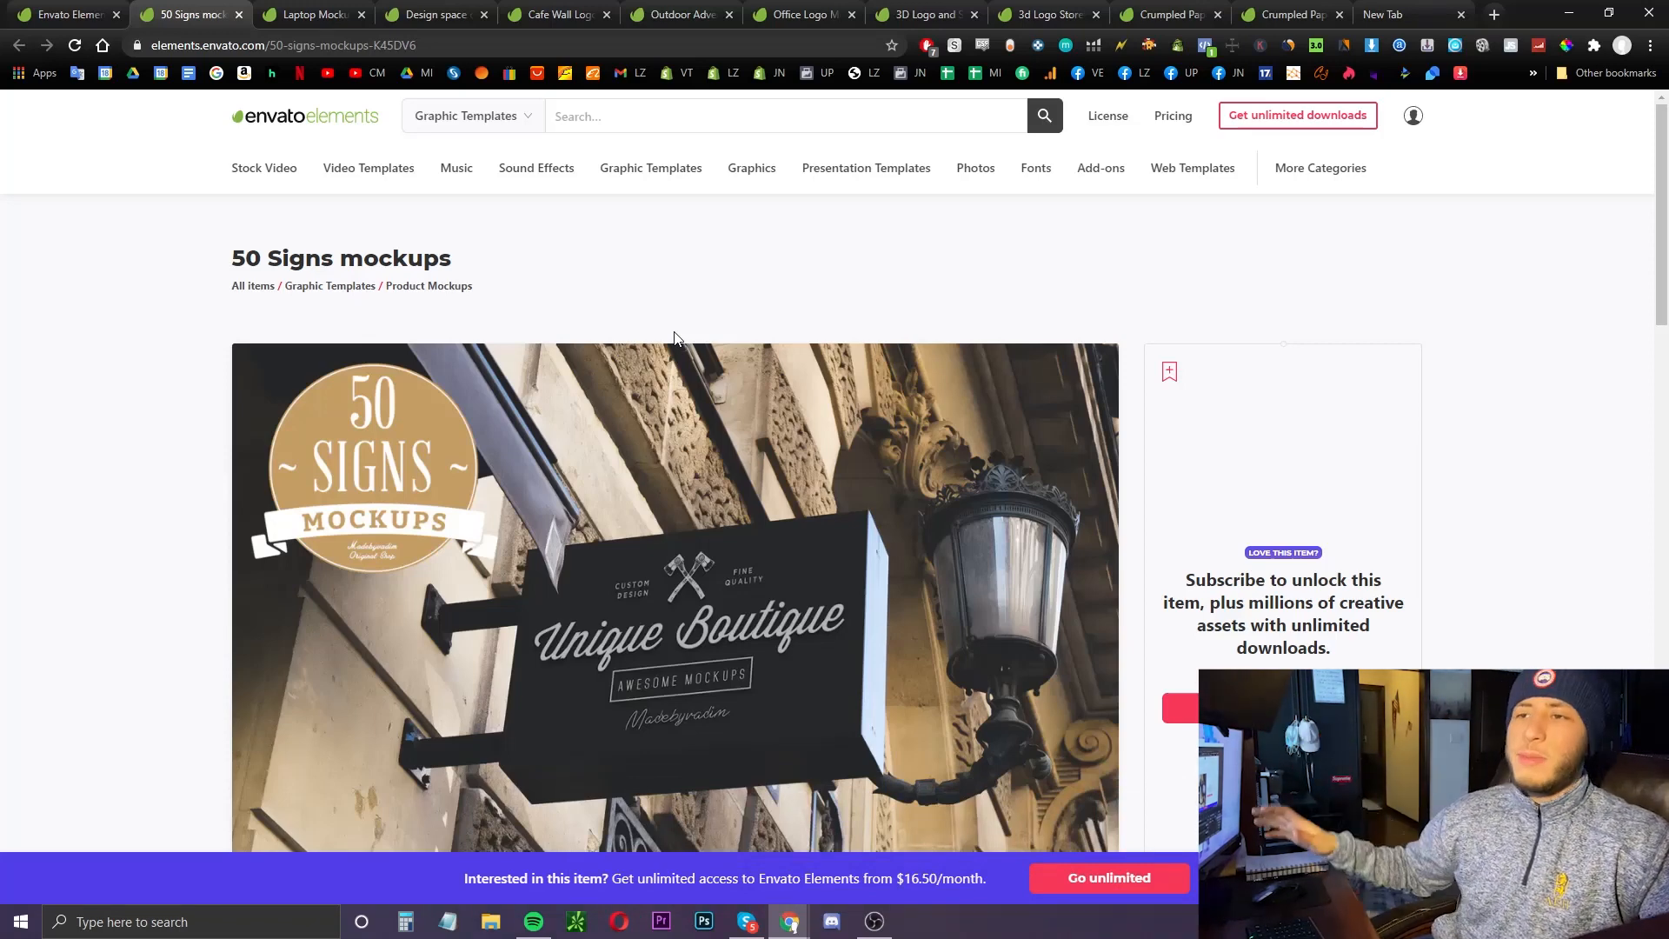
scroll(608, 365, down, 3)
scroll(609, 365, up, 2)
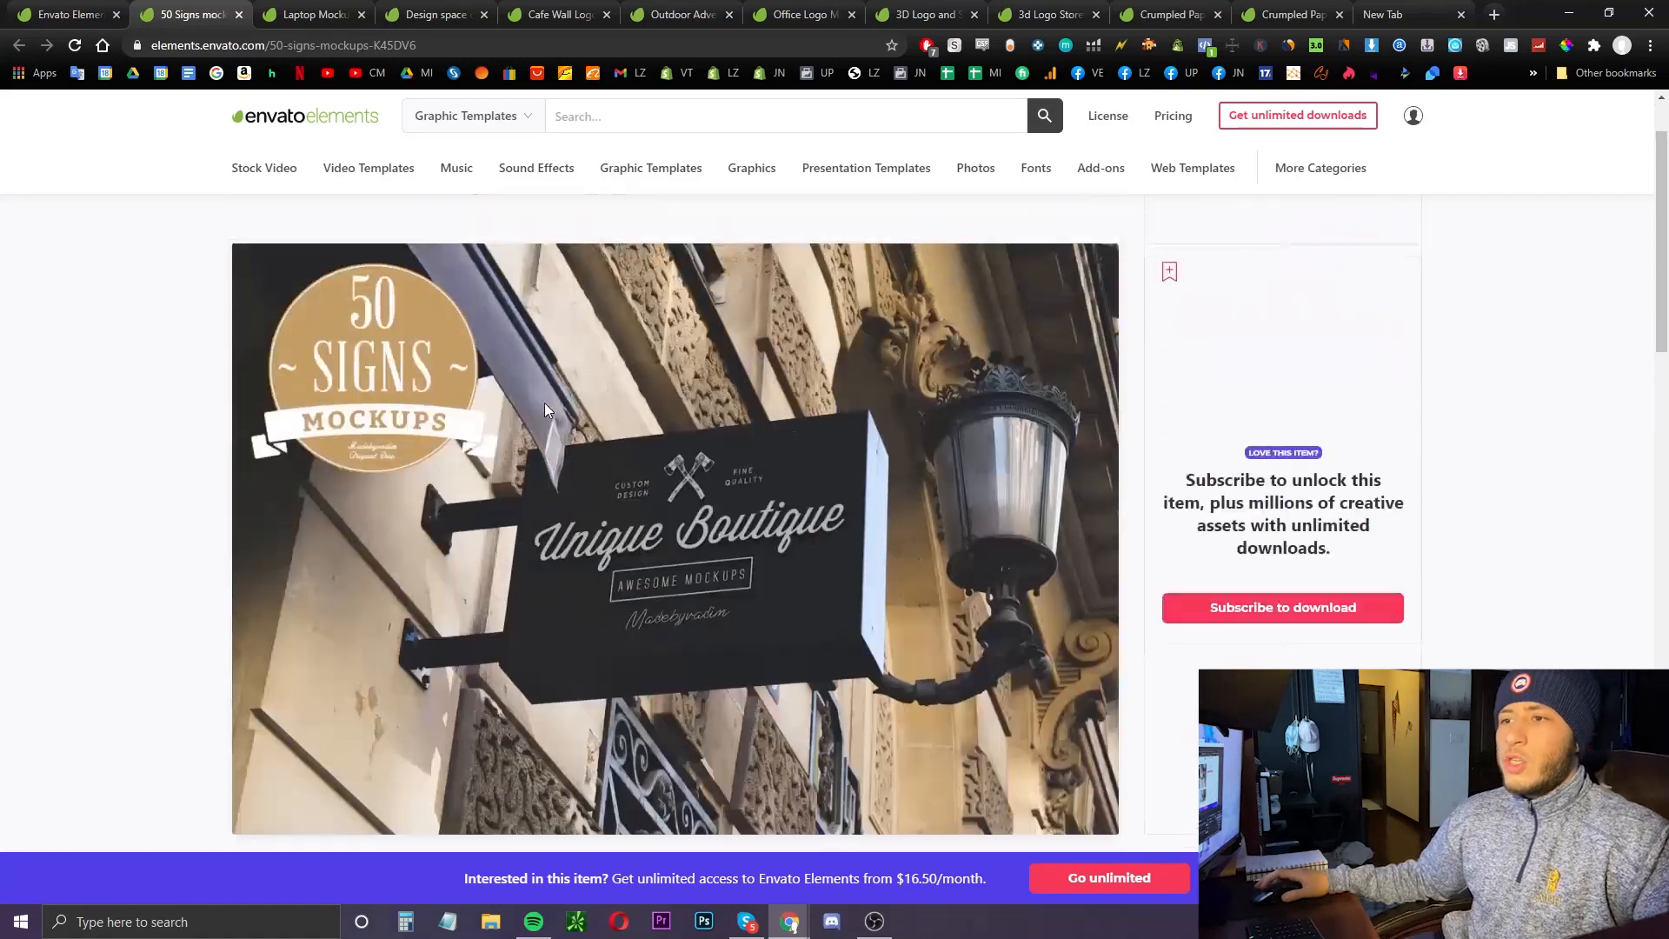
click(671, 382)
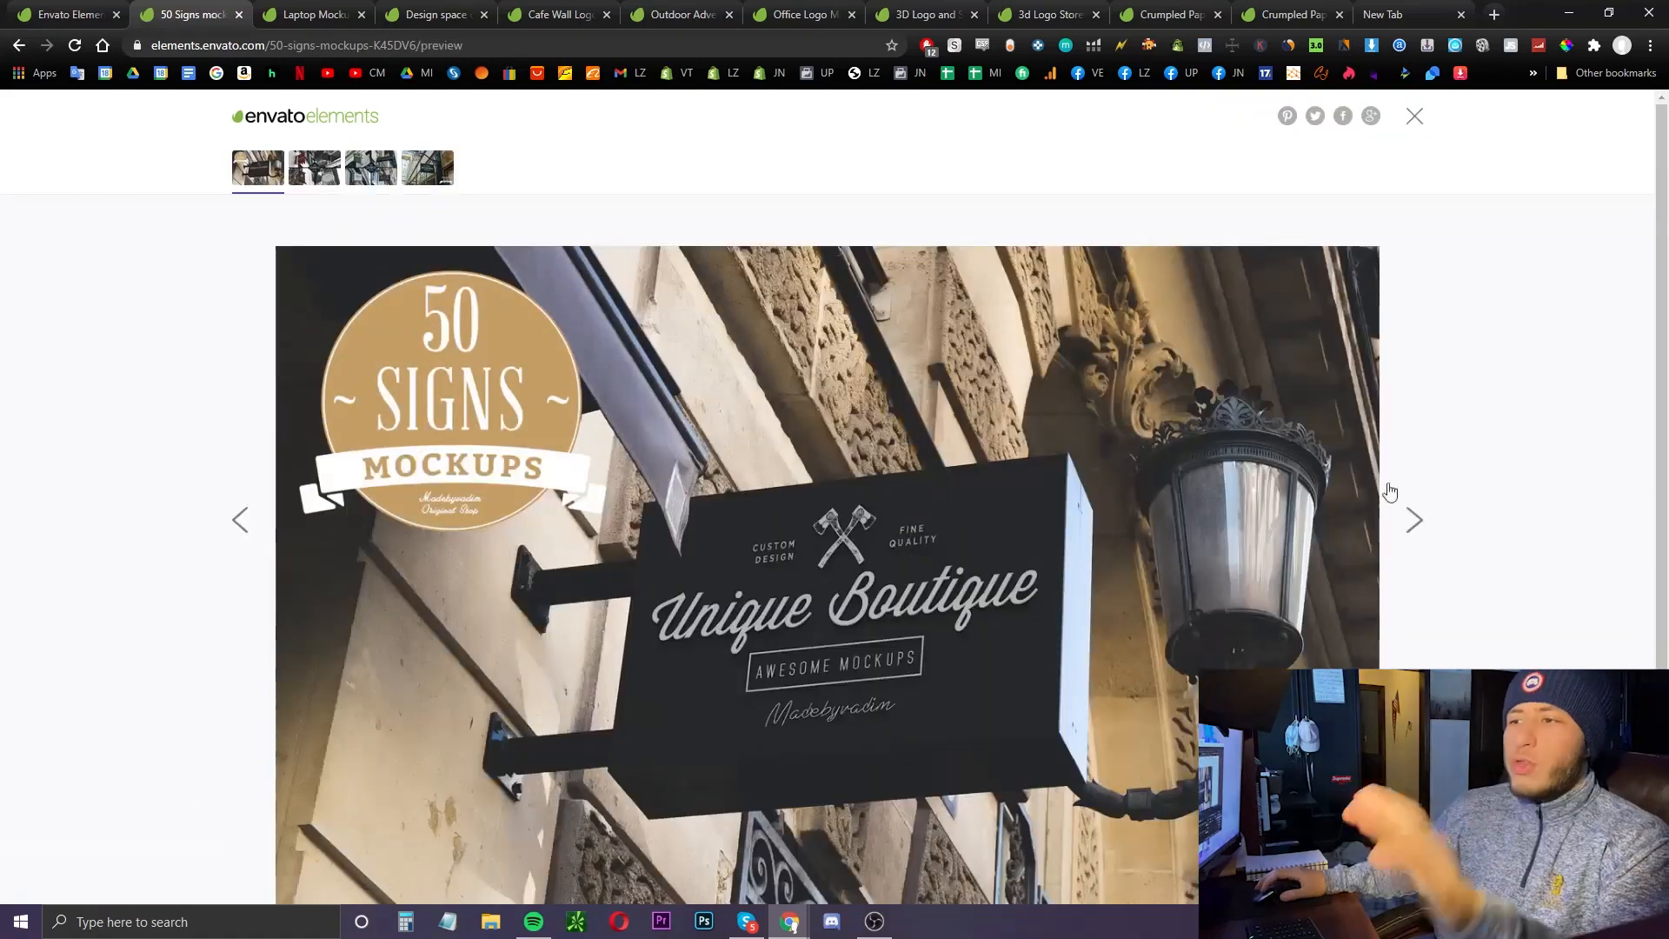
click(1414, 116)
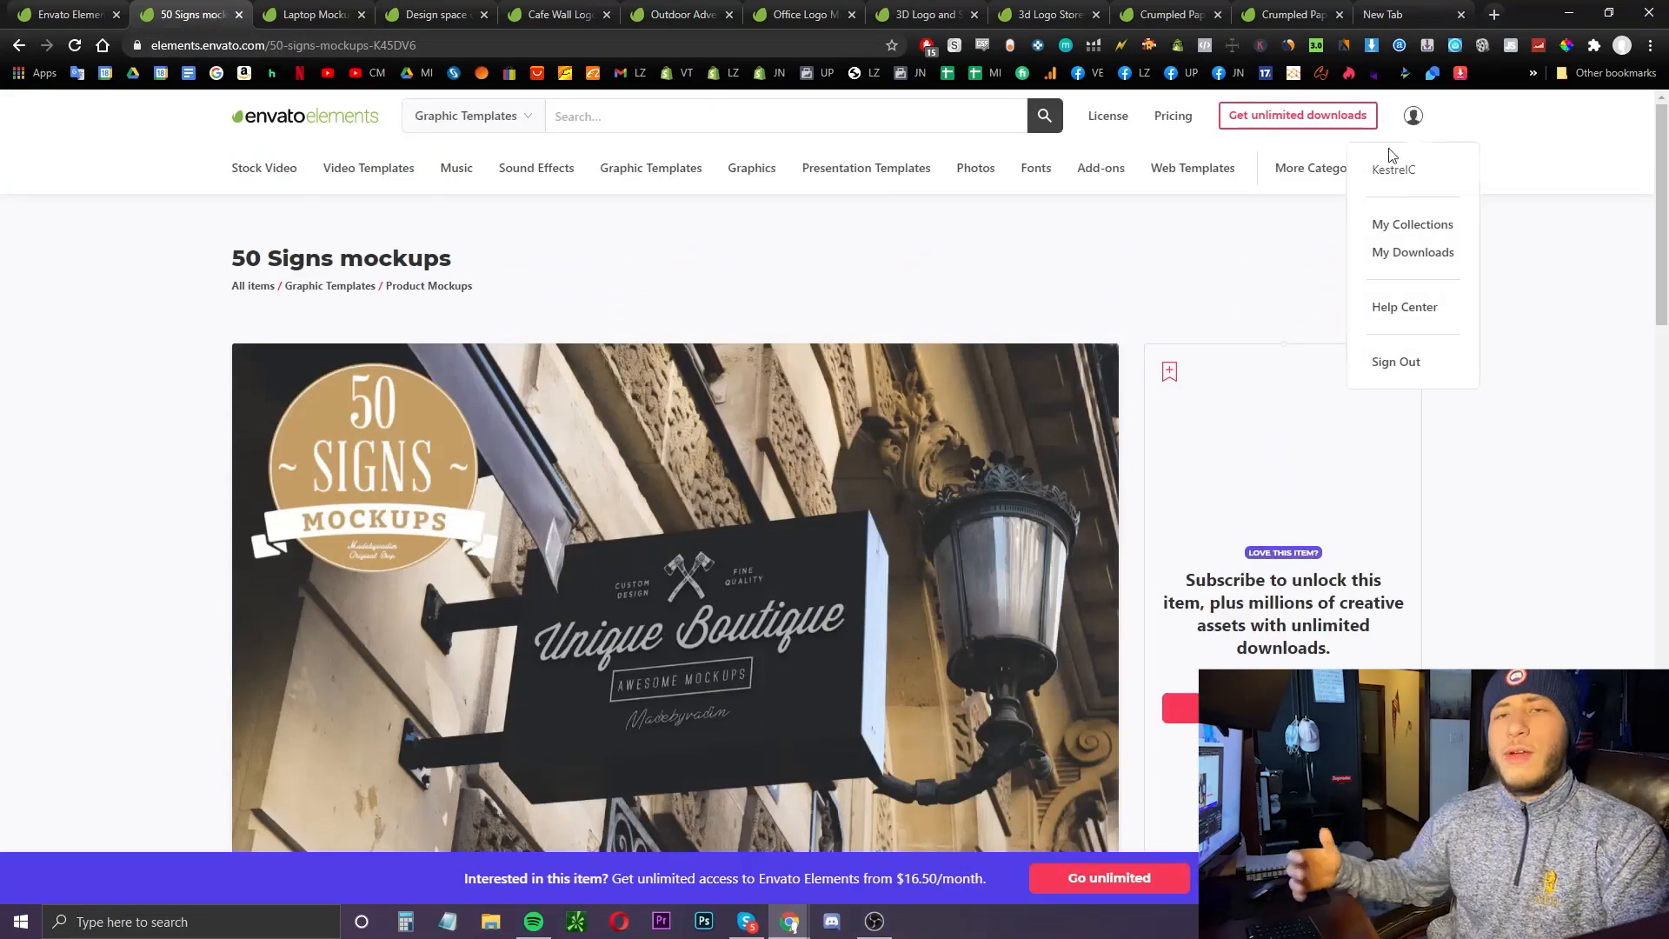
- Examine the example images and description of the 50 Signs mockups for ways to present a logo on street signs
scroll(1151, 317, down, 5)
scroll(741, 508, up, 4)
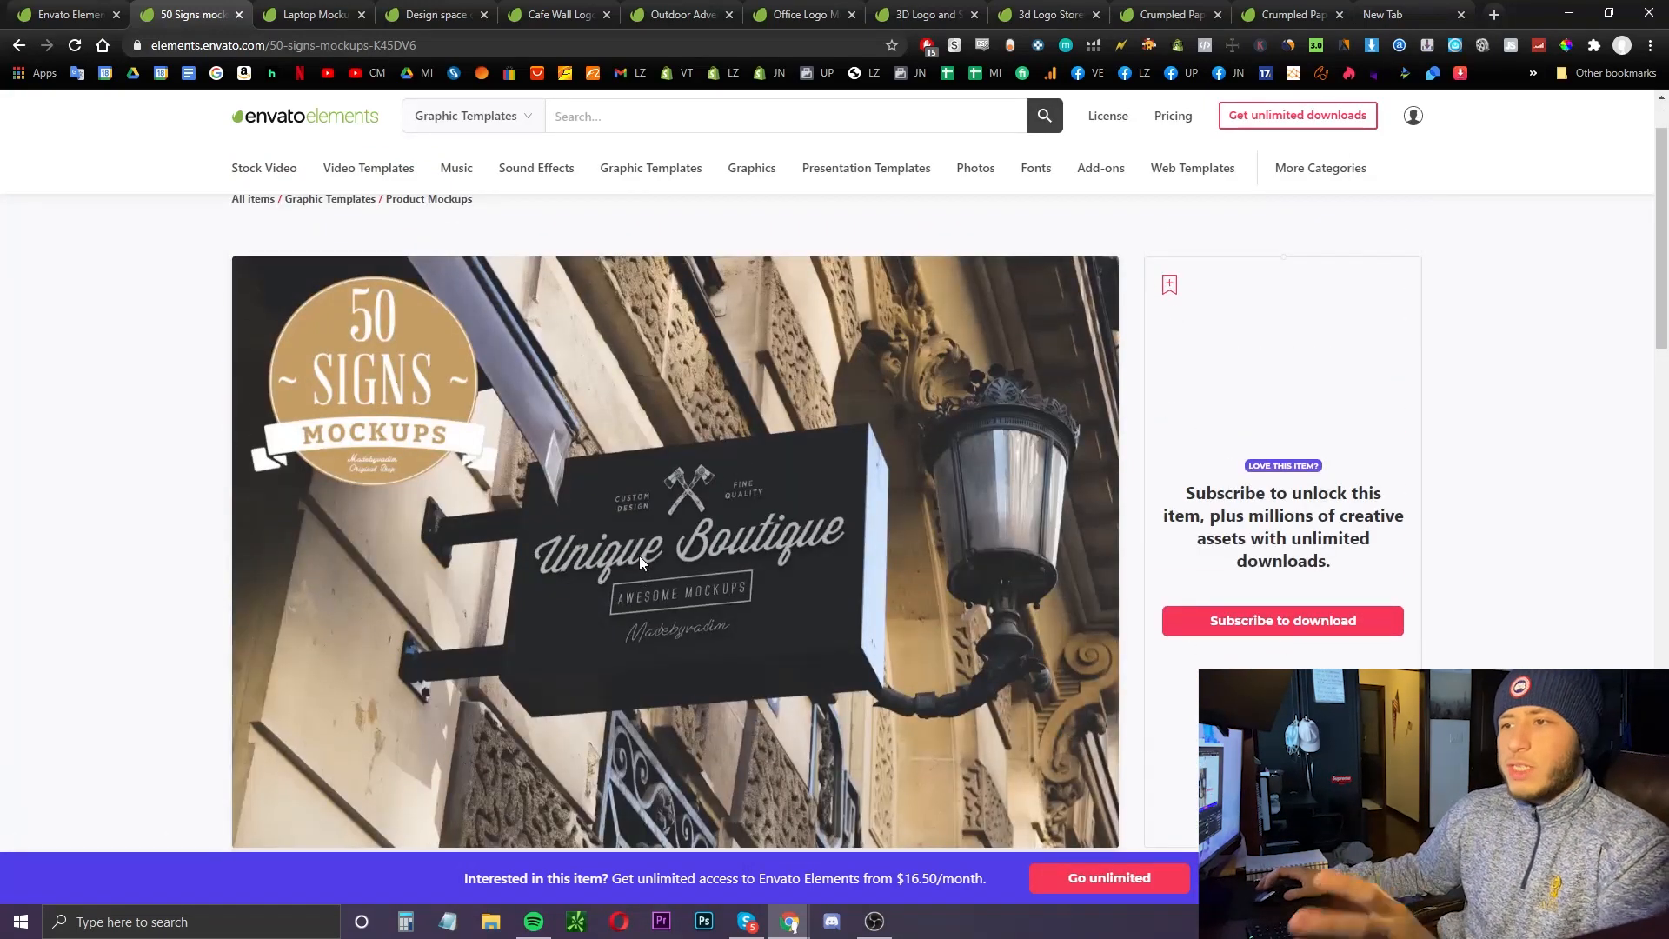
scroll(868, 547, down, 6)
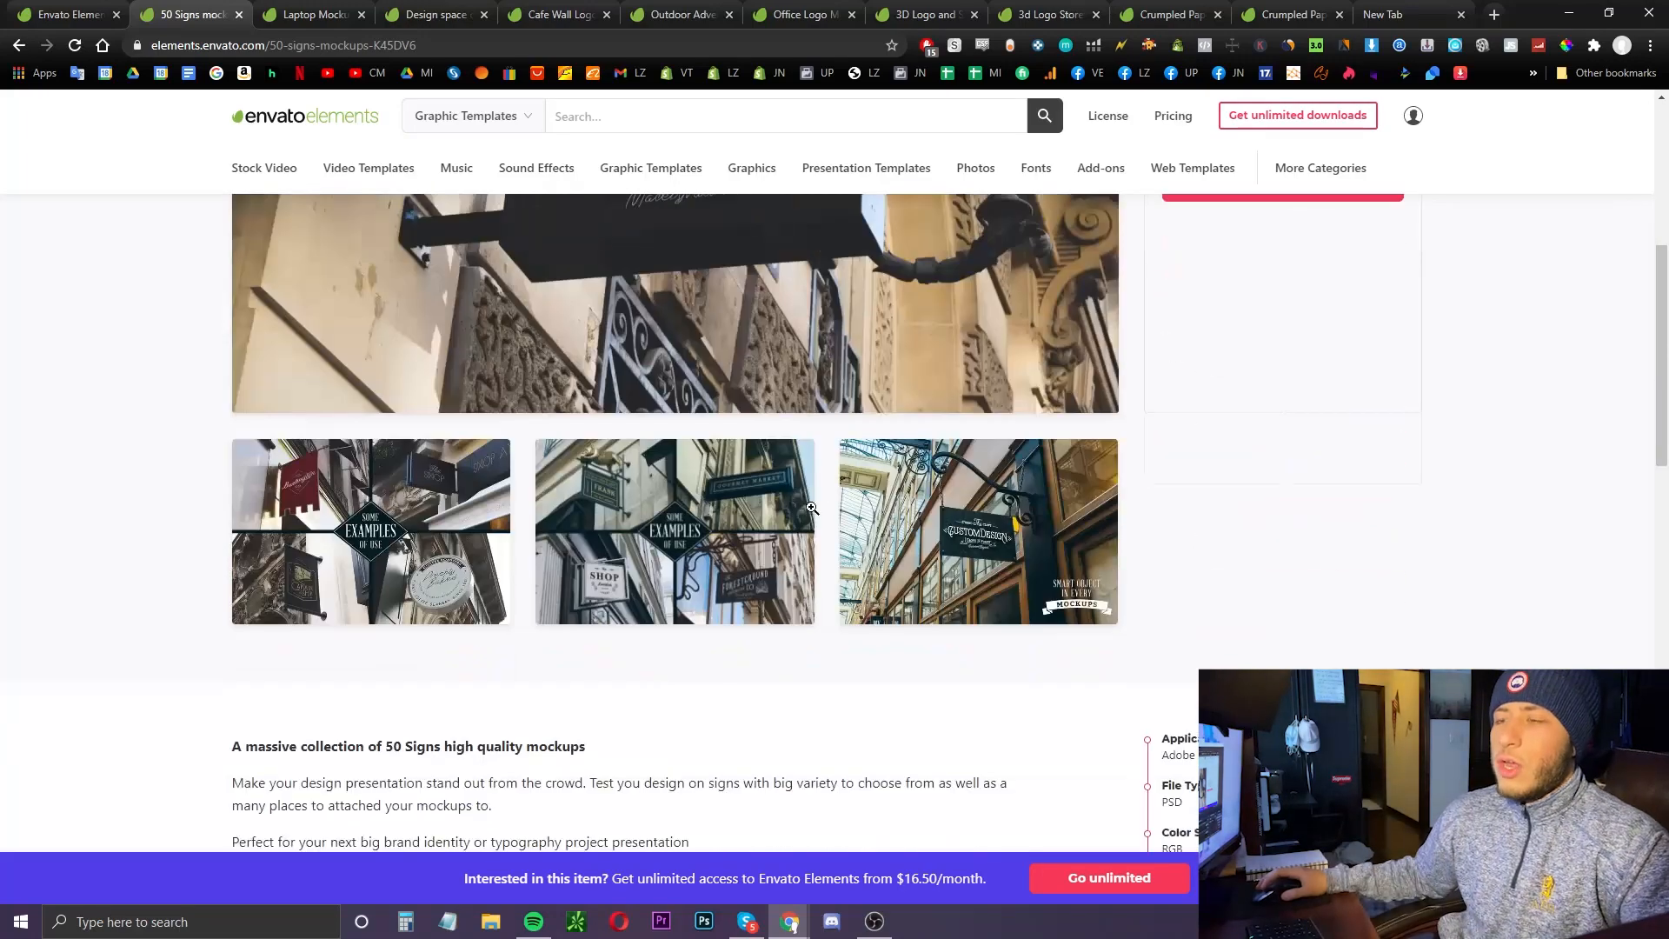
scroll(1009, 628, up, 4)
scroll(1017, 618, up, 2)
scroll(1026, 610, down, 2)
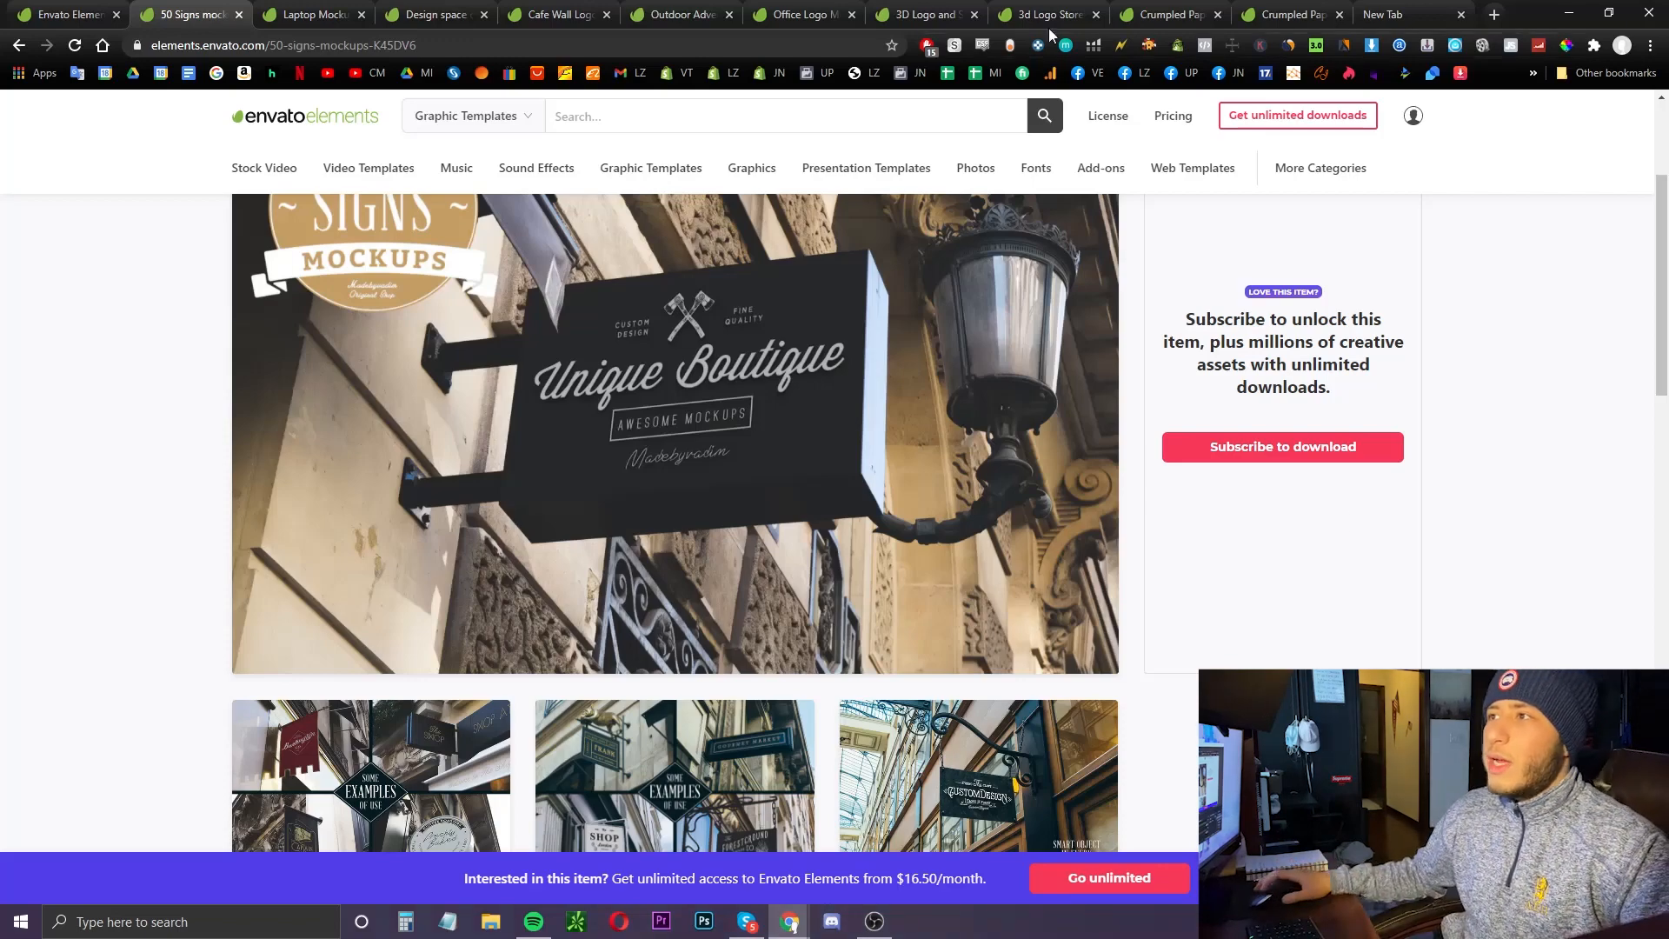
scroll(693, 431, up, 3)
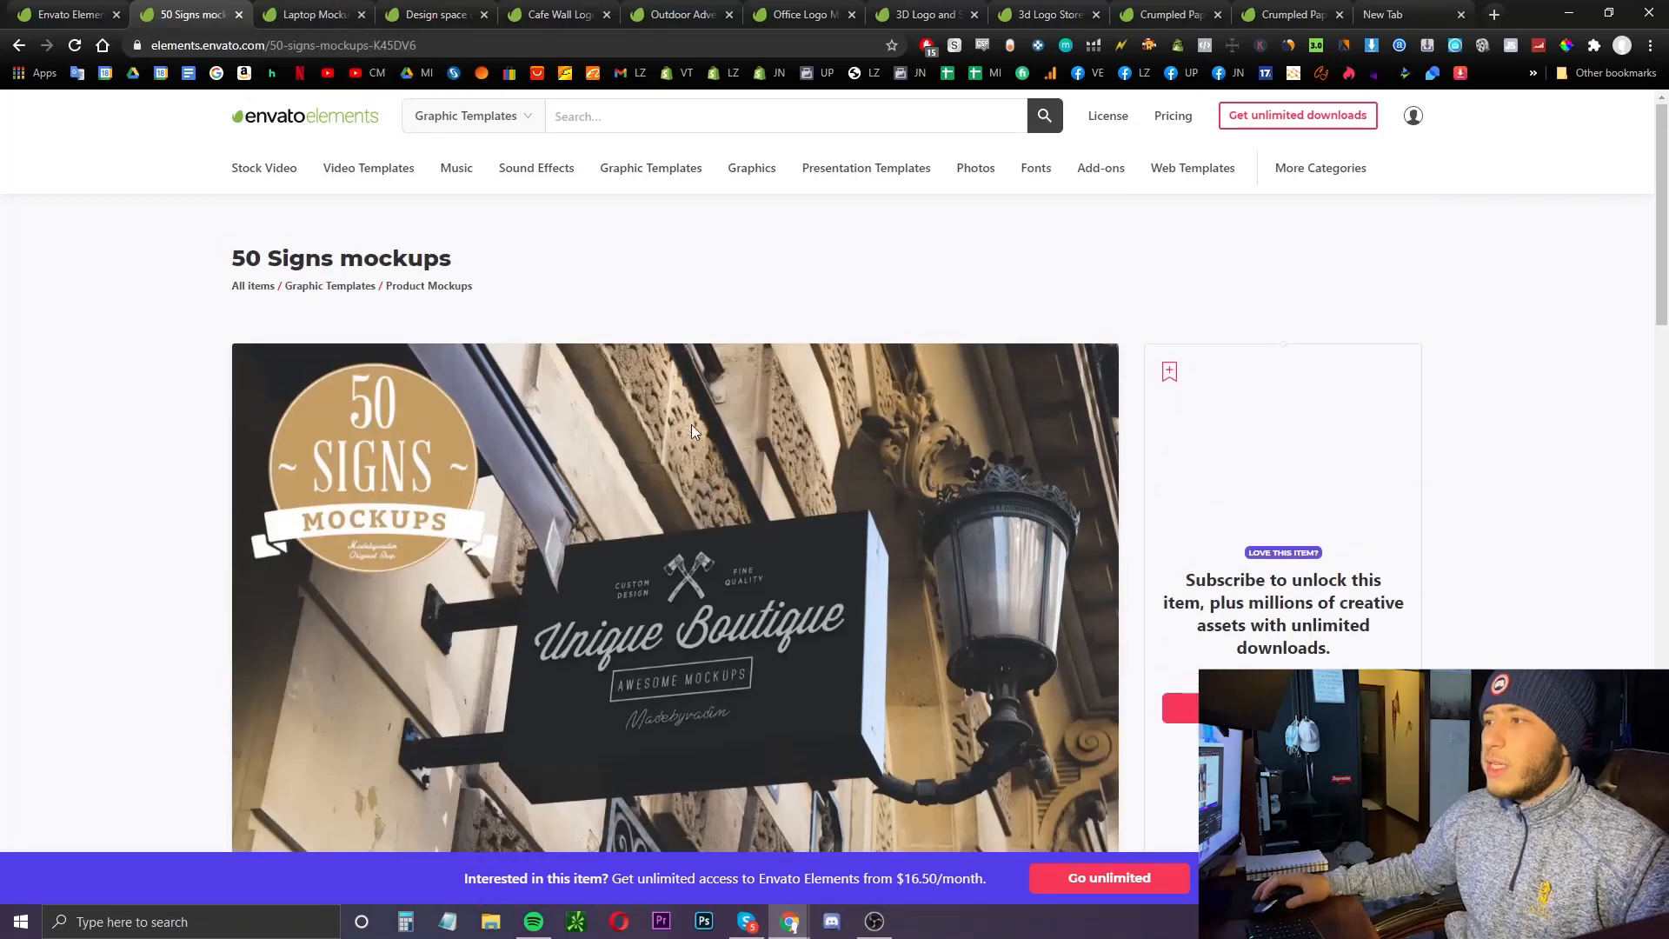
- Review the laptop screen mockup and the tote bag mockup as ways to display a design
click(309, 11)
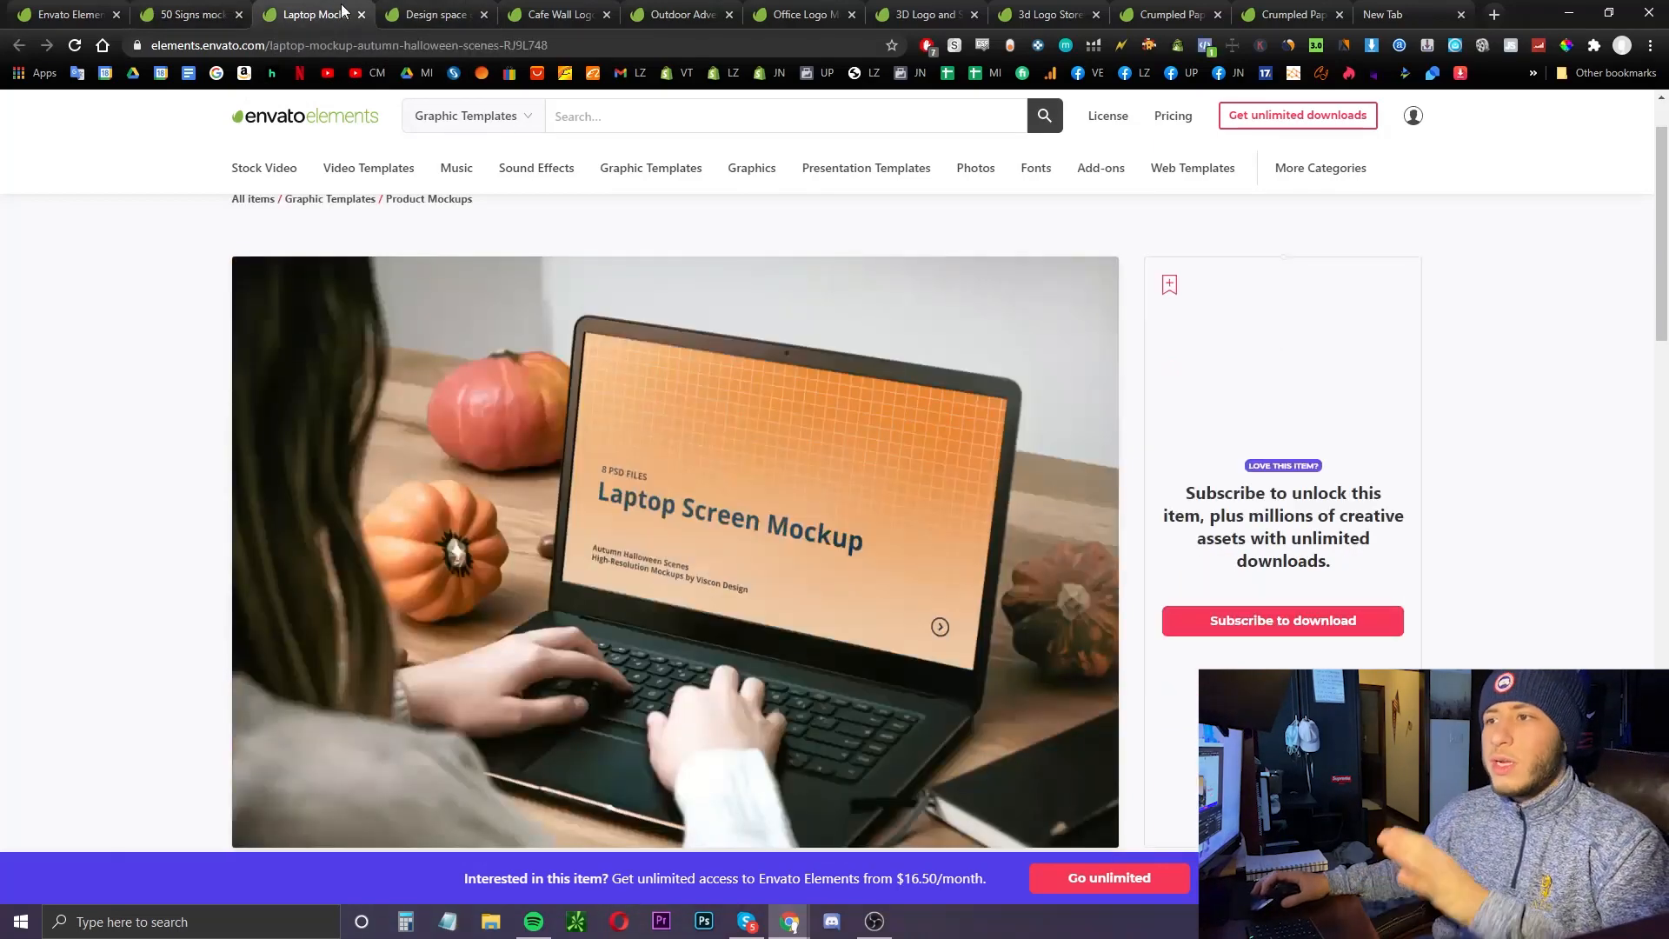
scroll(774, 509, down, 3)
scroll(774, 508, up, 3)
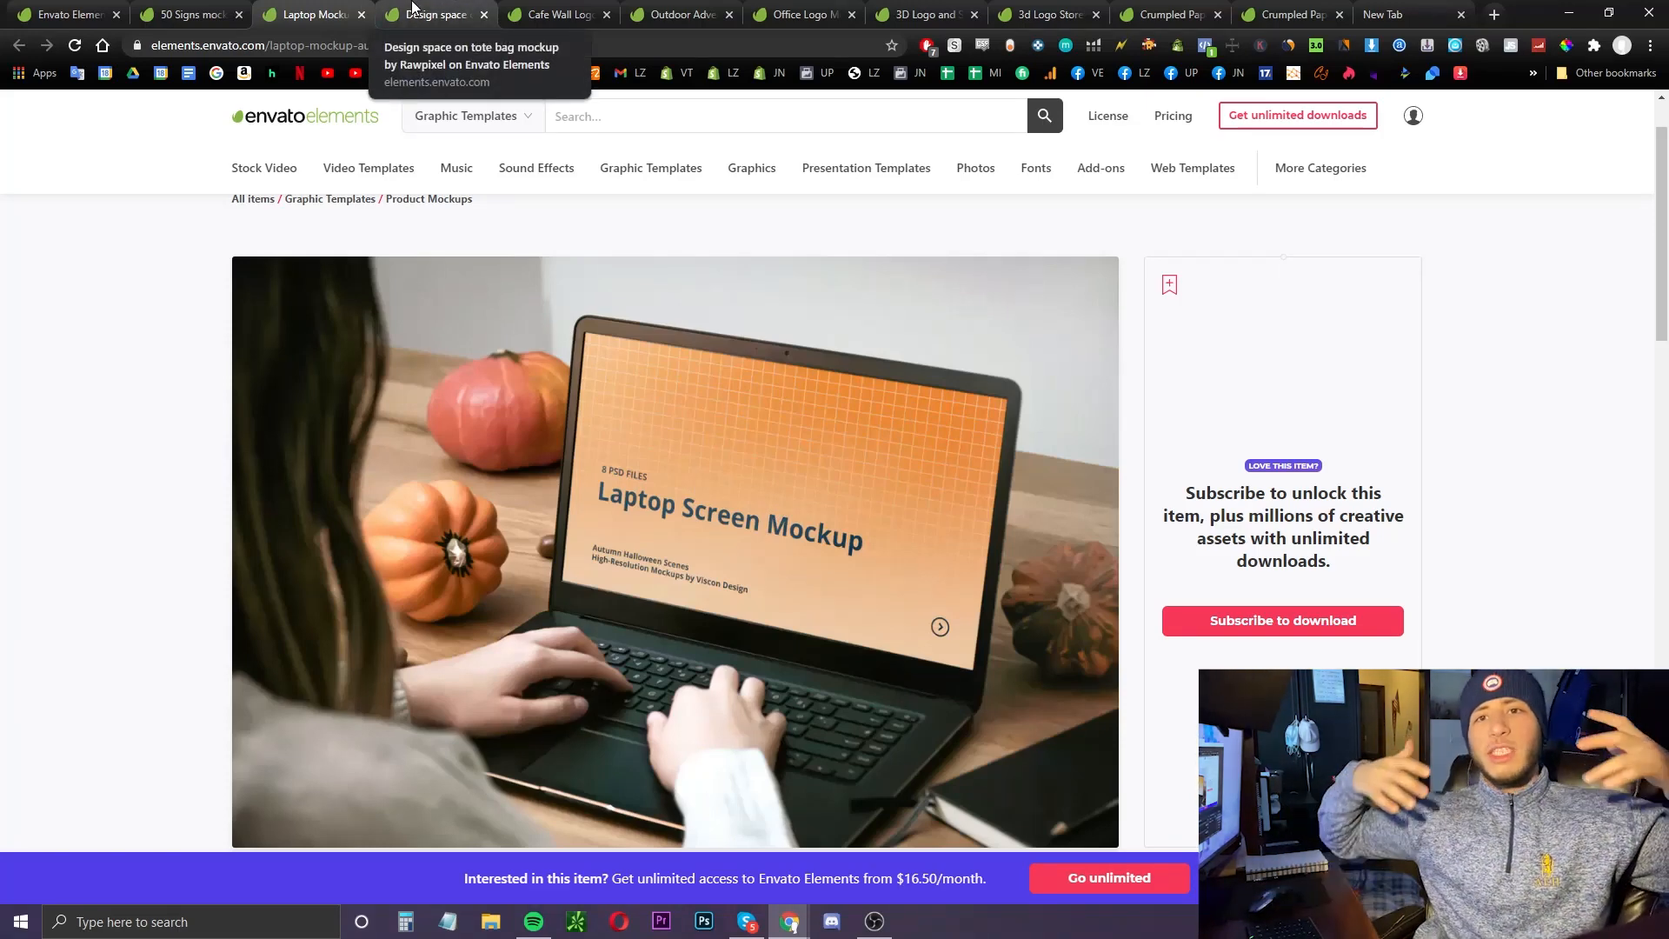
click(430, 12)
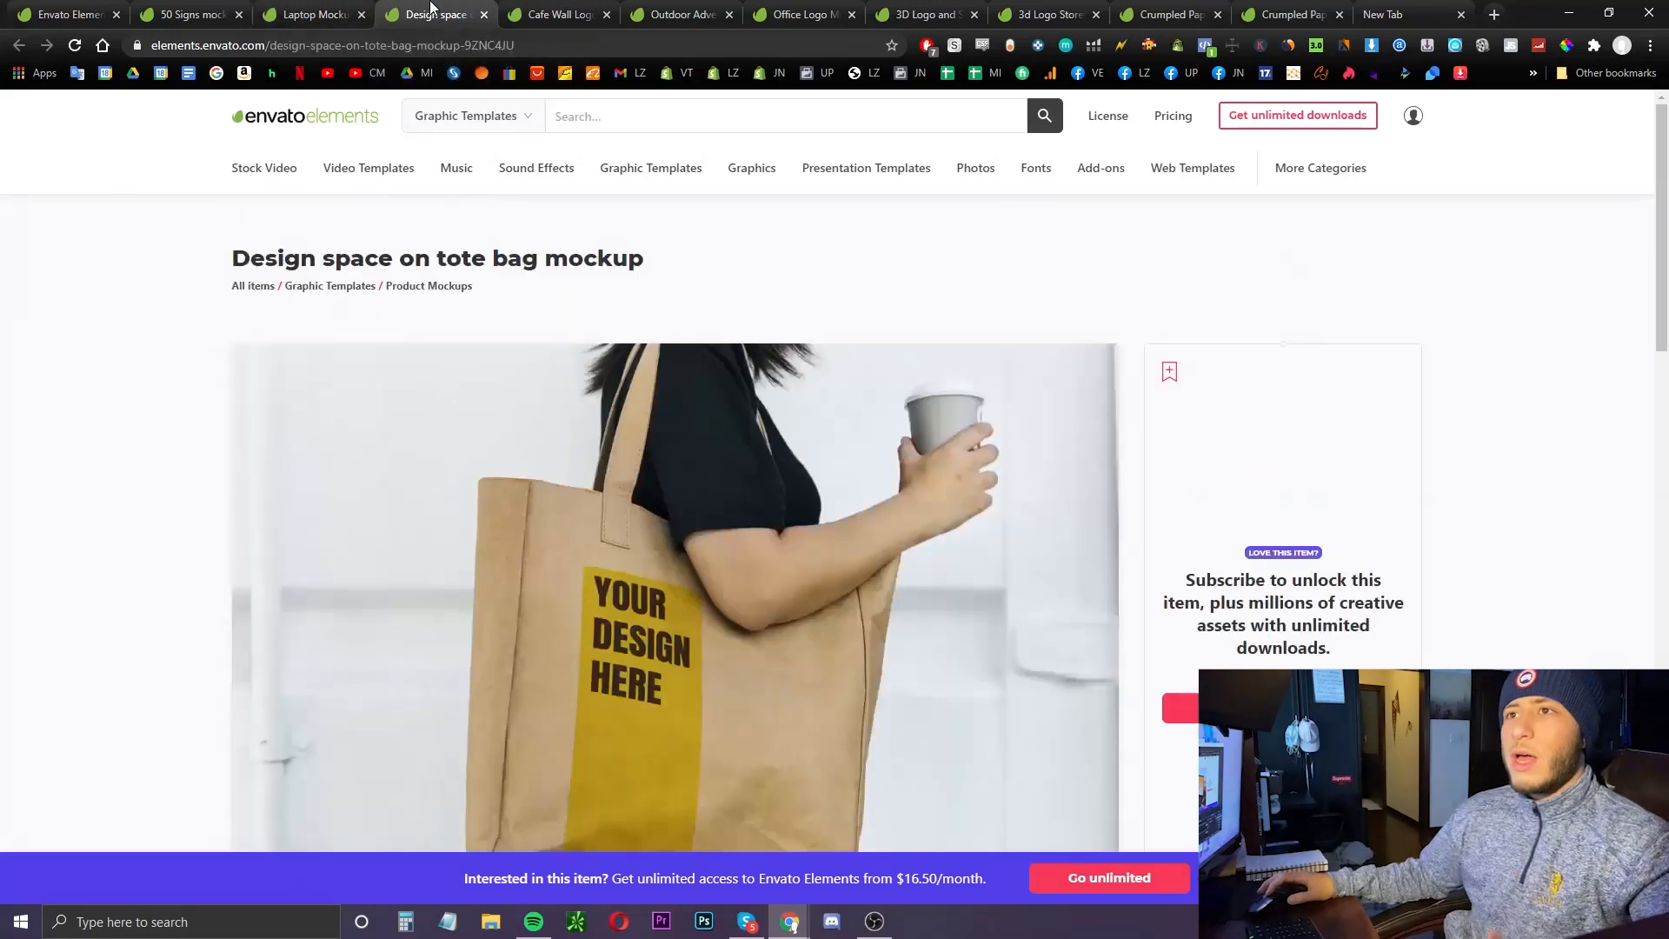
scroll(570, 310, down, 4)
scroll(572, 320, up, 3)
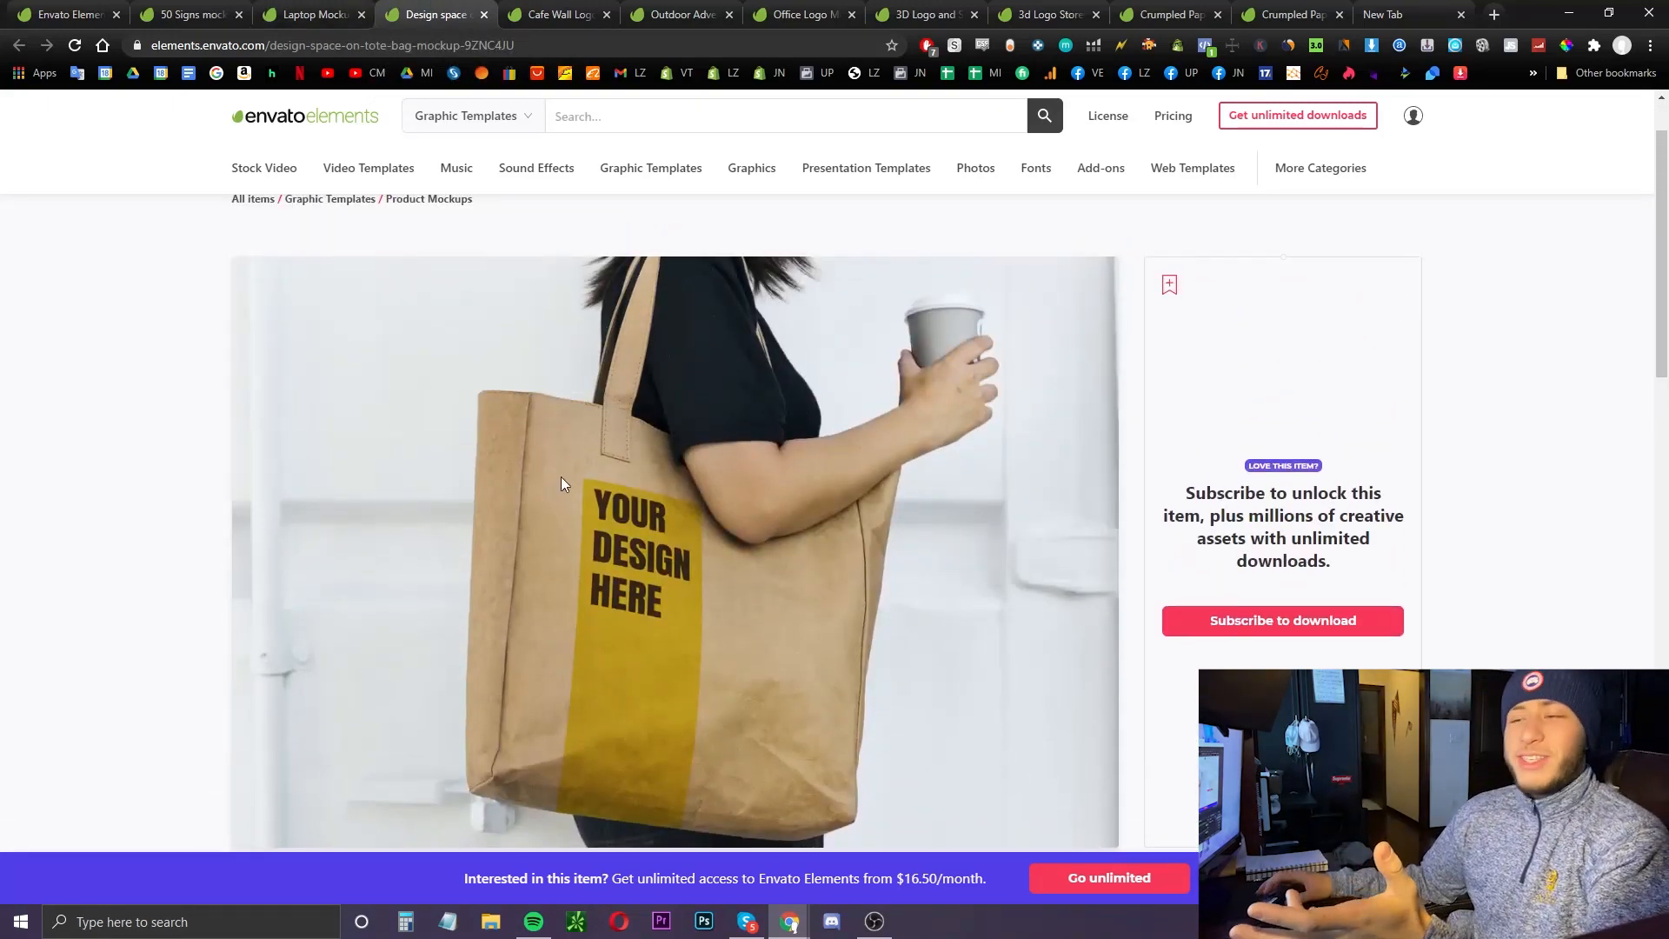
- Compare the Cafe Wall Logo mockup with the Outdoor Advertising mock-up
click(565, 14)
scroll(622, 417, down, 1)
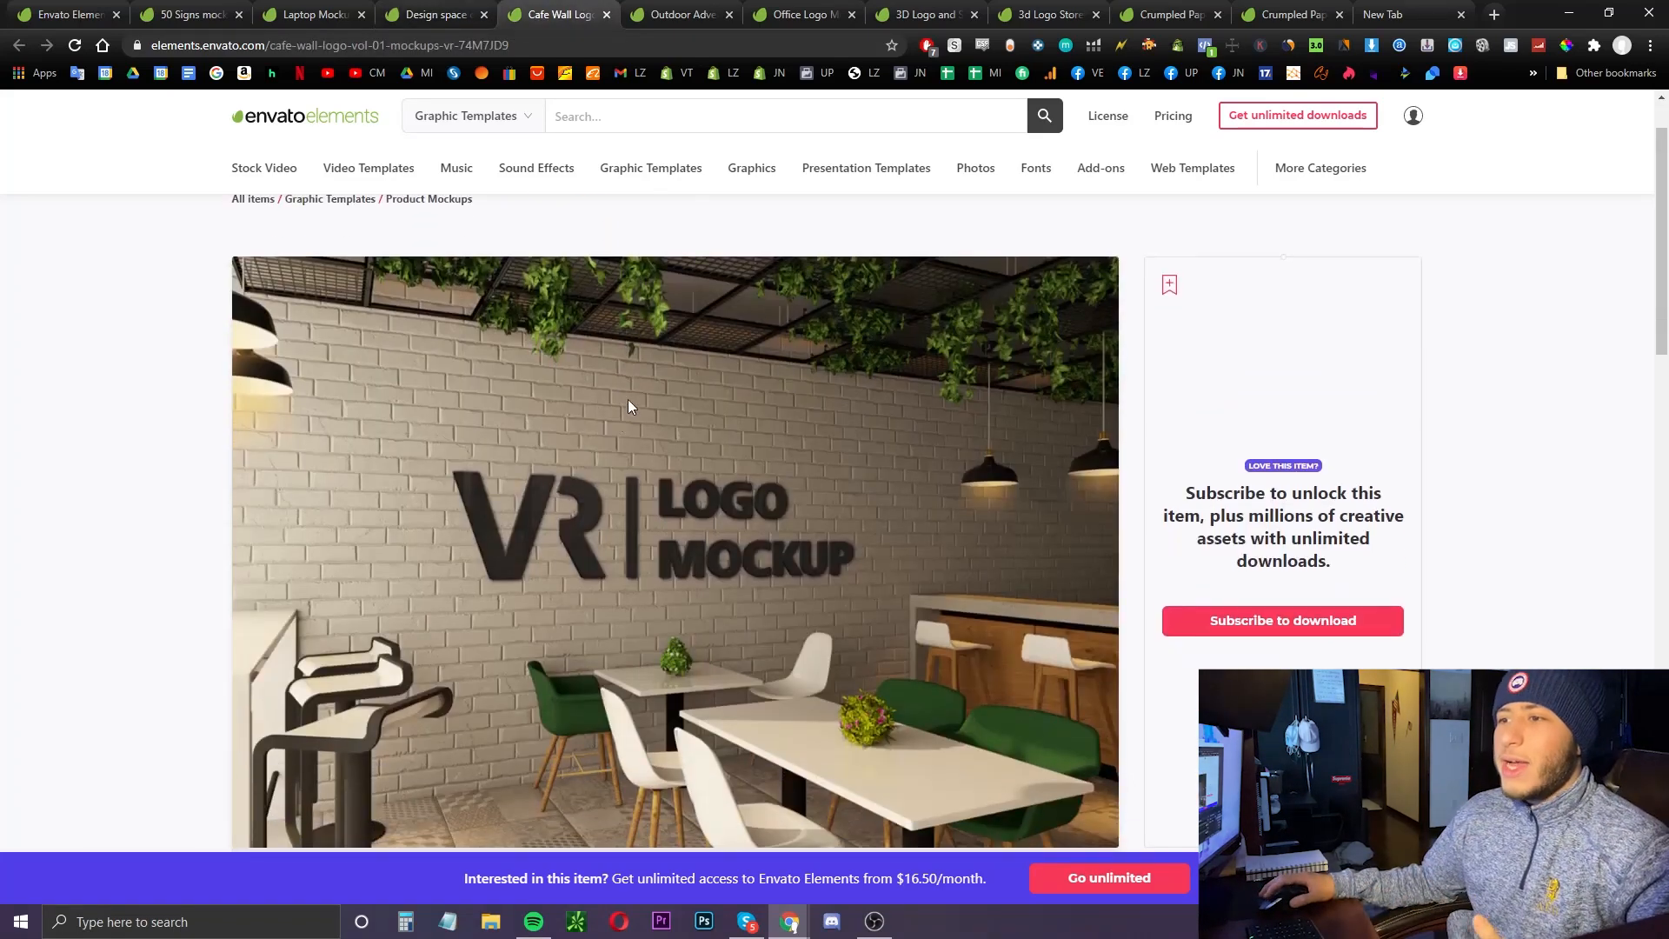
click(674, 14)
click(565, 14)
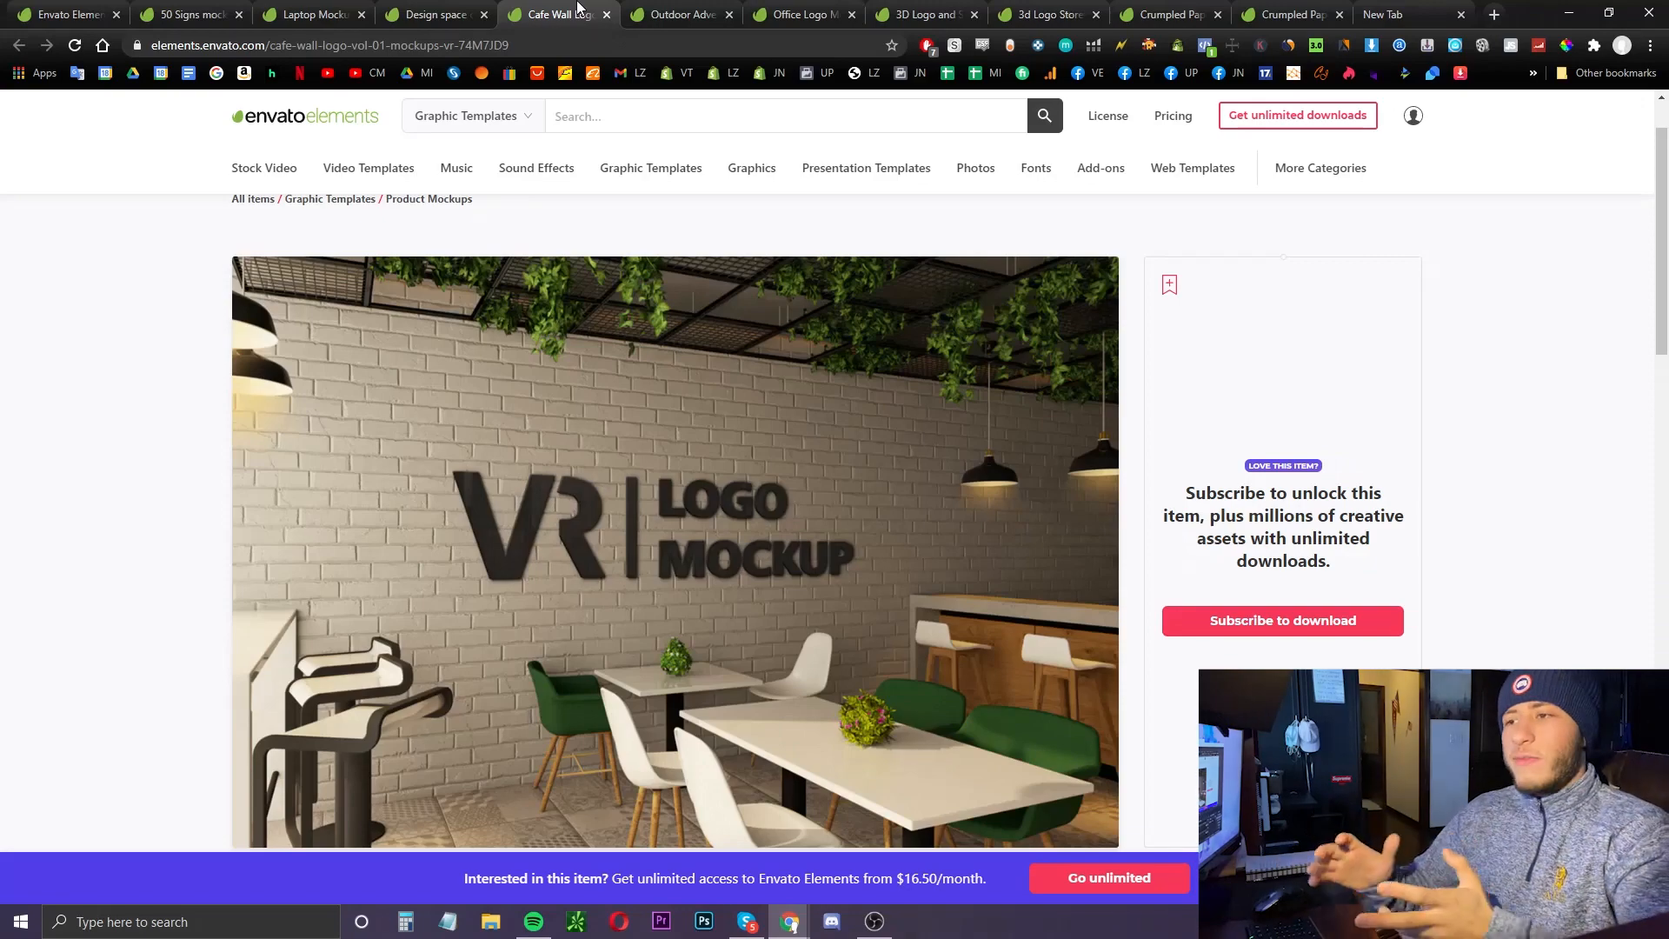
click(673, 9)
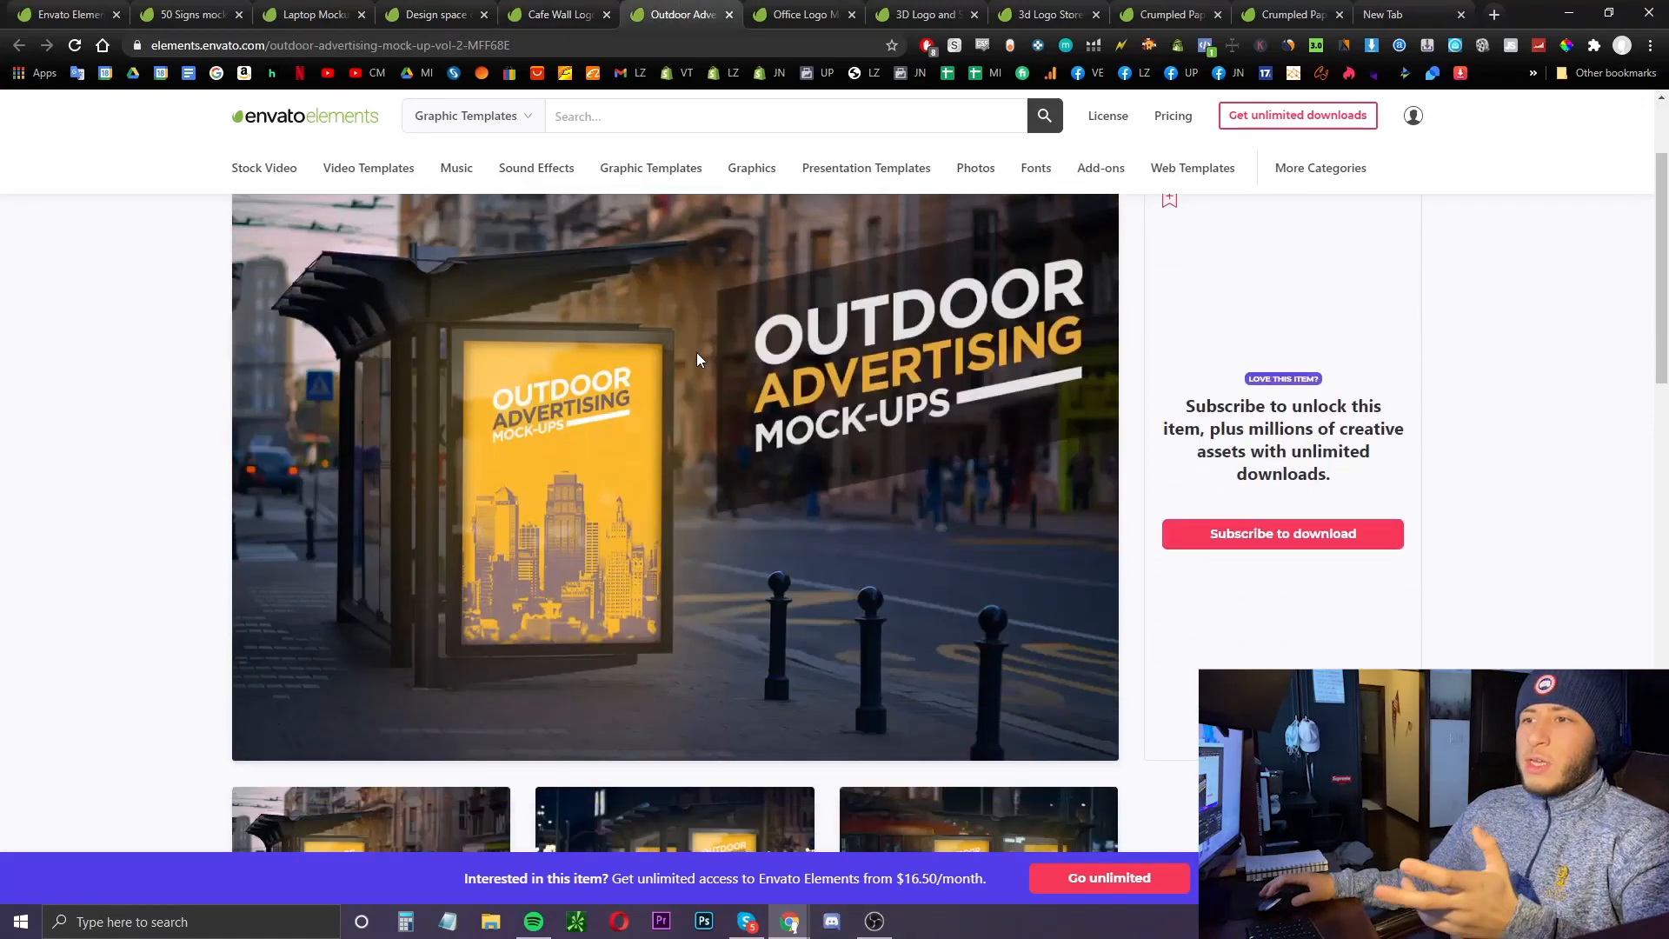
- Examine the Office Logo Mock Up wall sign and the 3D logo and sign mockup
click(776, 8)
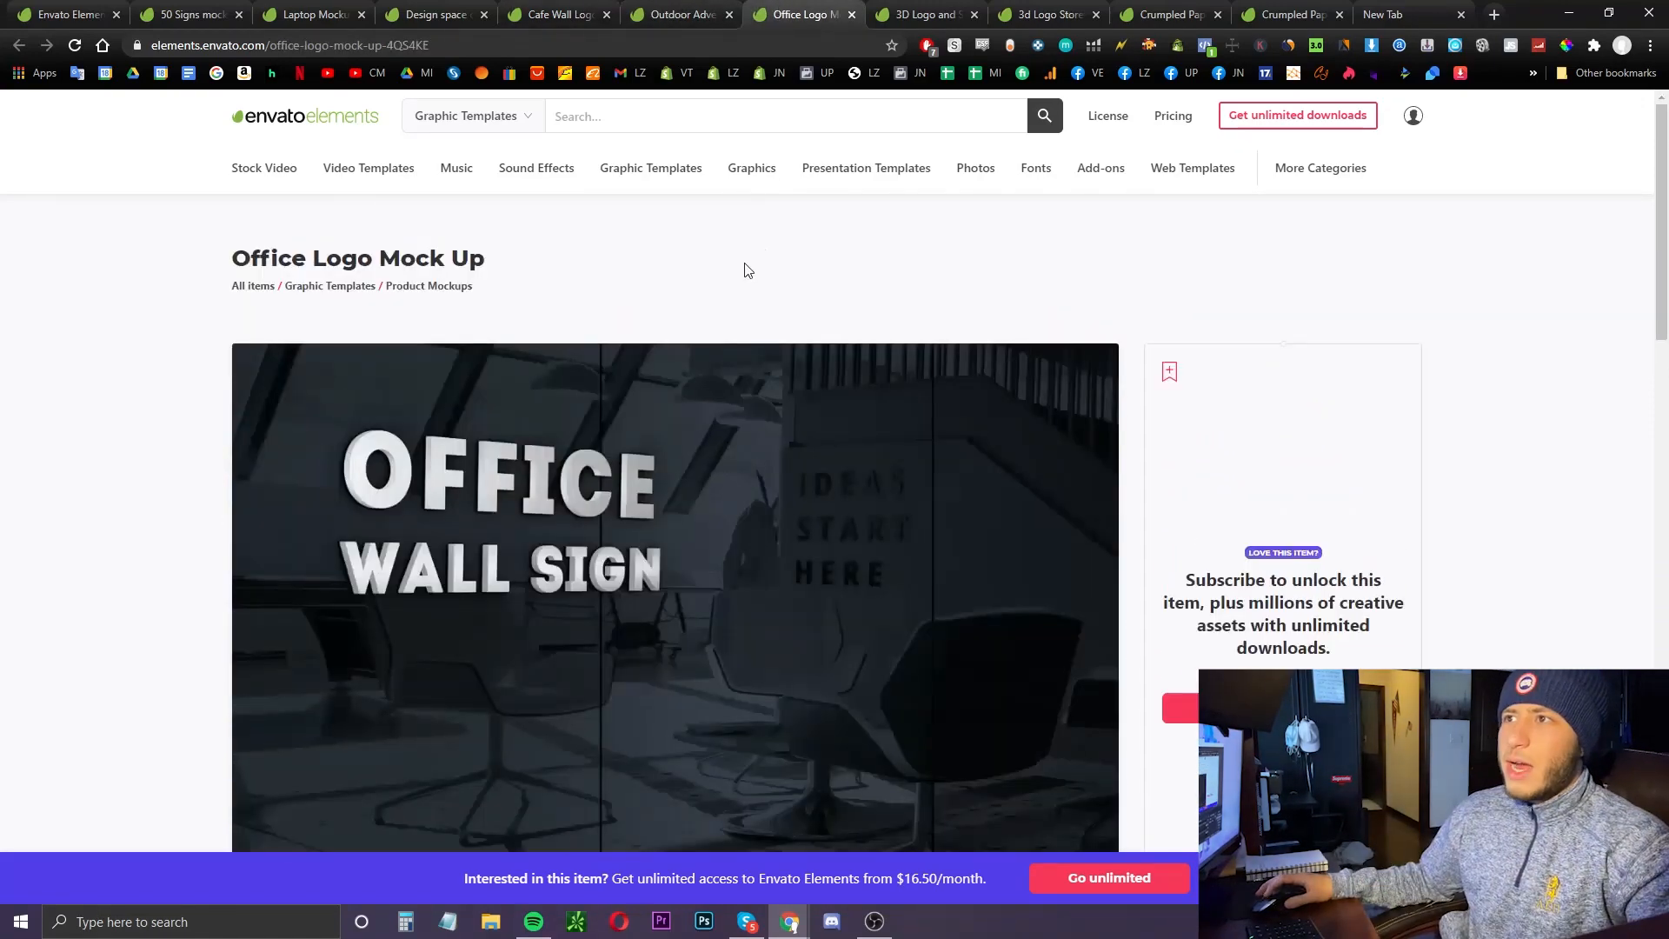
scroll(746, 287, down, 1)
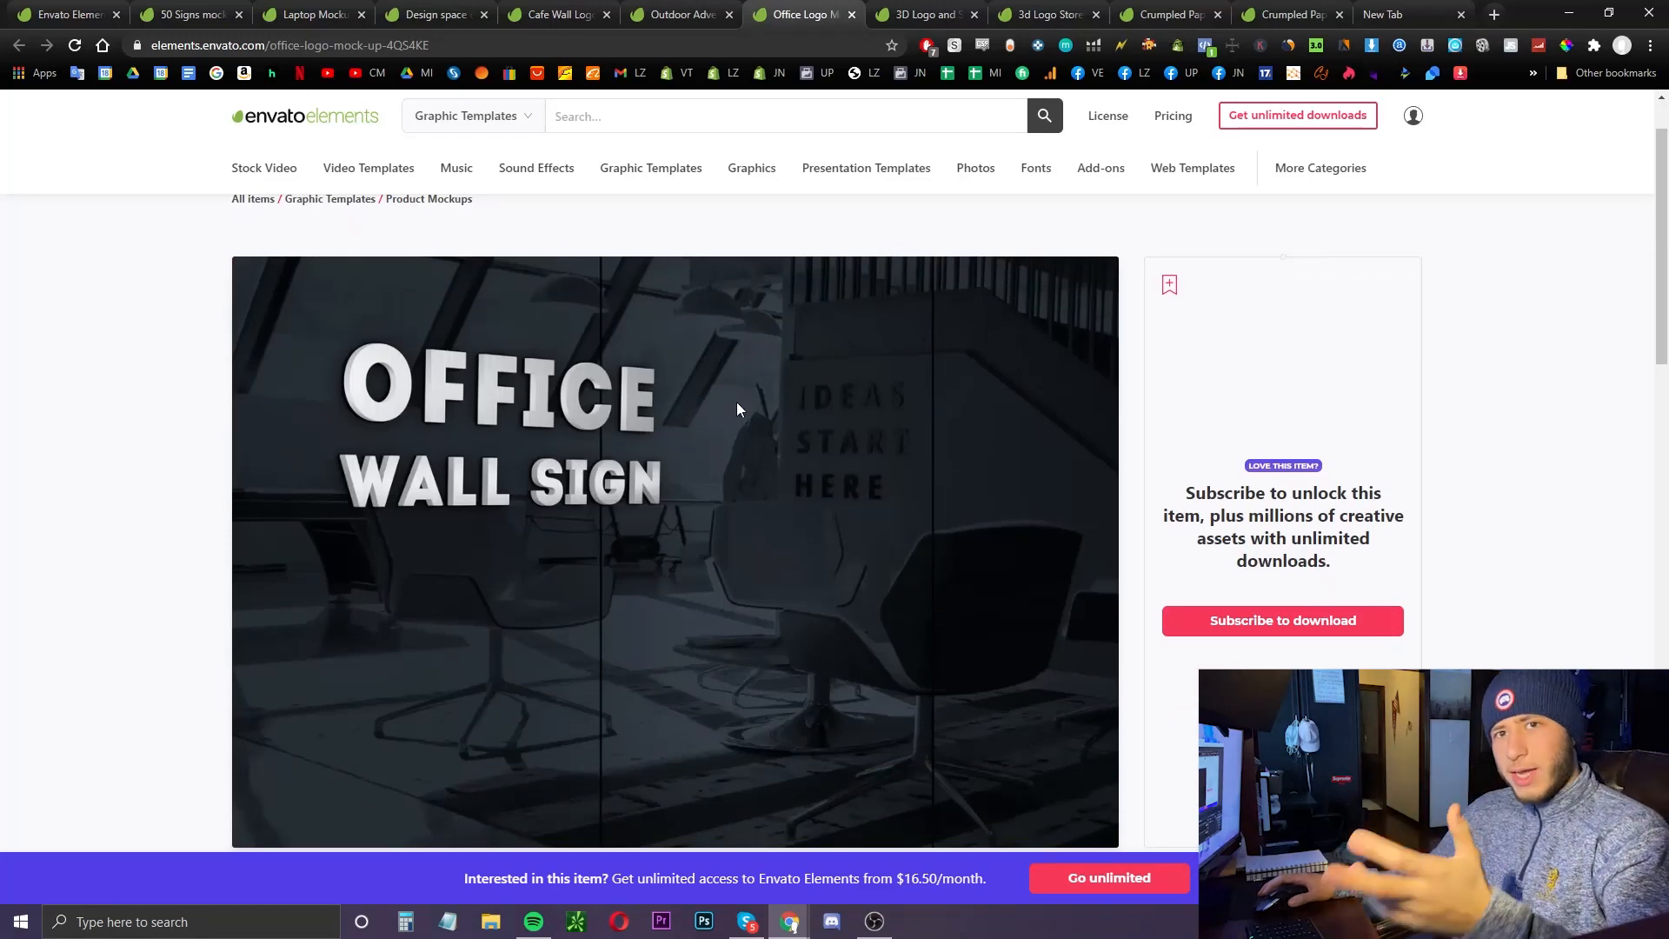
scroll(734, 399, down, 3)
scroll(923, 407, up, 3)
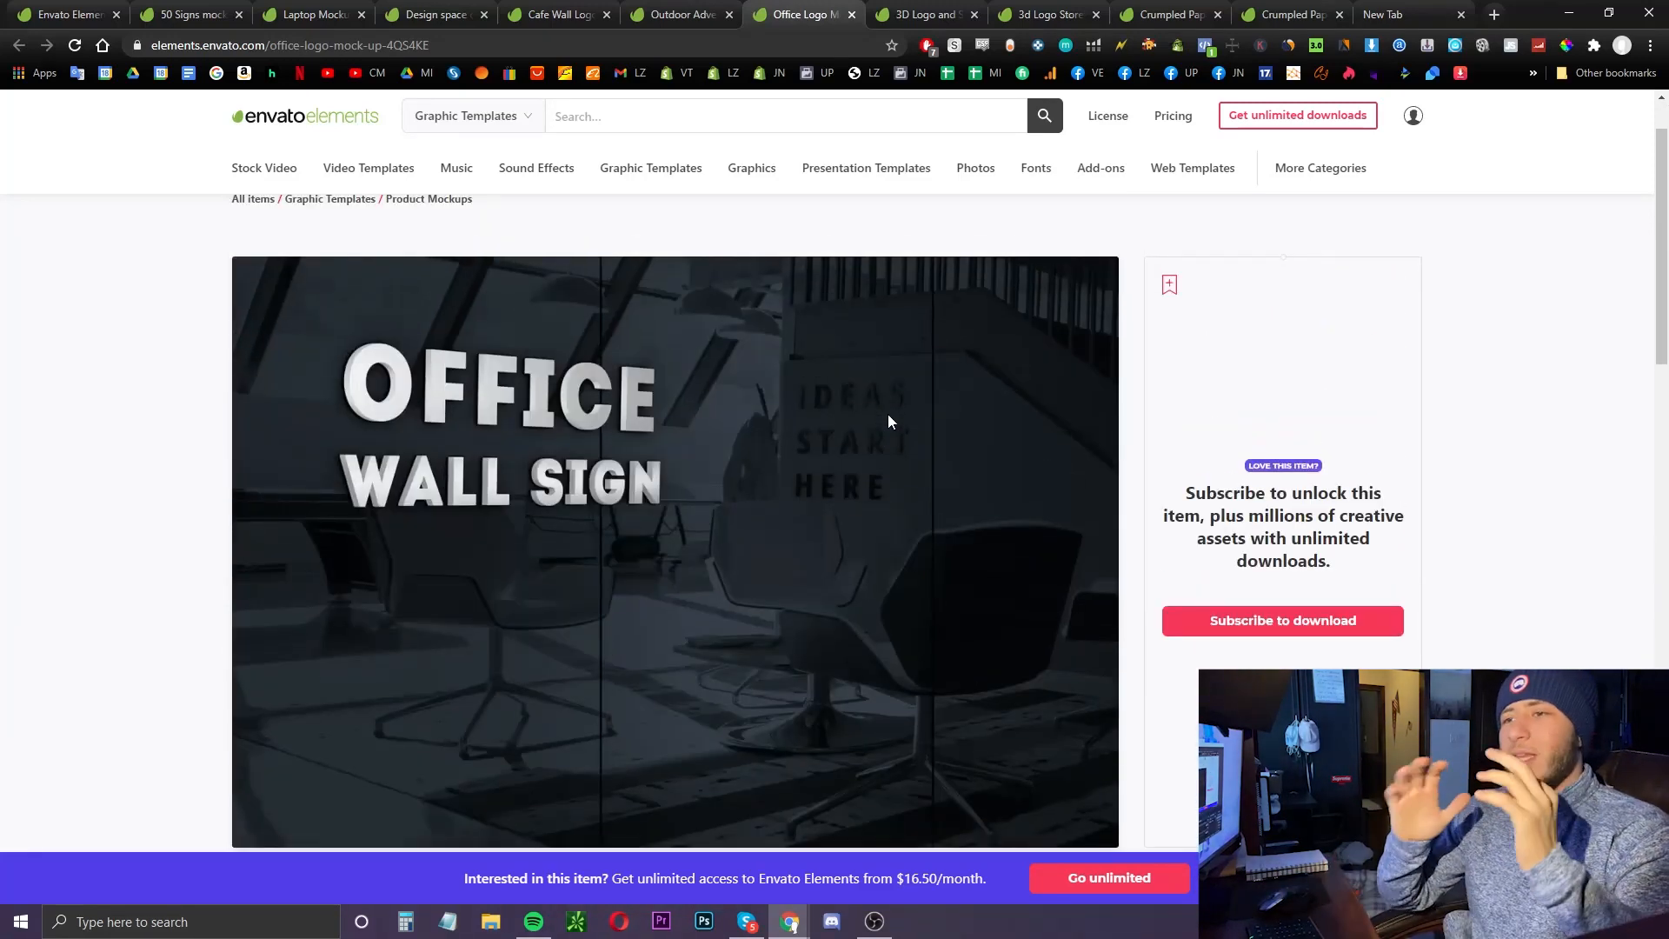
key(ctrl+Tab)
scroll(873, 389, down, 2)
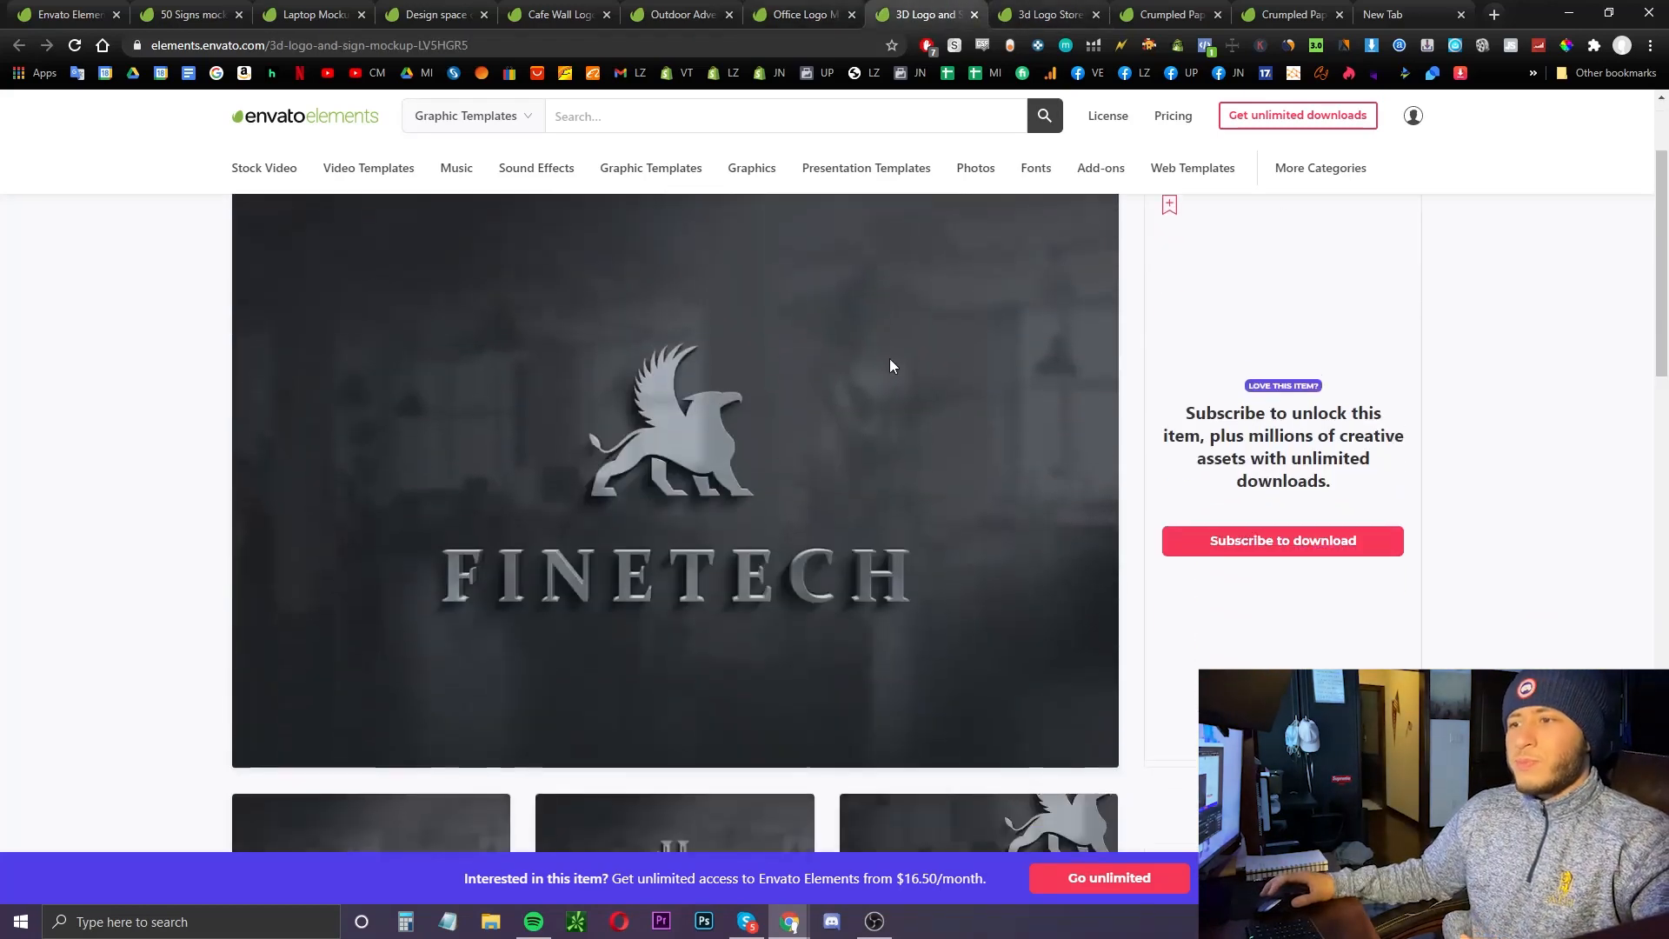
- Look through the 3D logo storefront sign mockup and the crumpled paper bag mockups
key(ctrl+Tab)
scroll(1013, 532, down, 3)
scroll(1008, 522, up, 3)
key(ctrl+Tab)
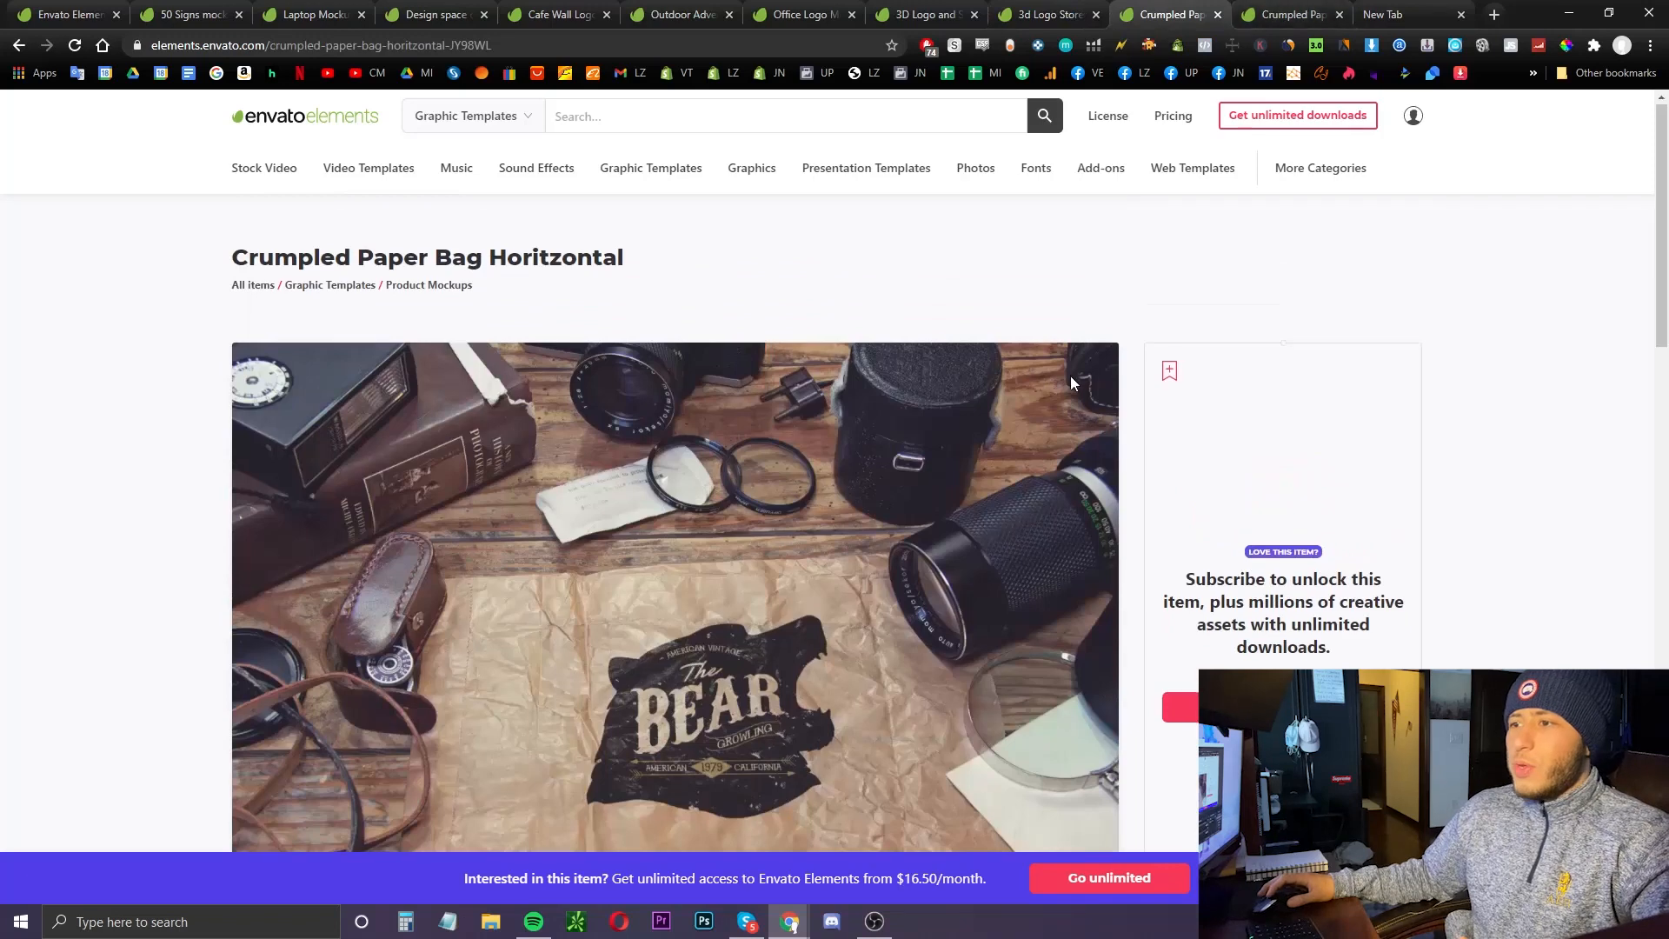
scroll(1071, 381, down, 2)
key(ctrl+Tab)
- Return to the 3D logo storefront sign mockup and examine its preview of a sign on a building facade
click(1067, 7)
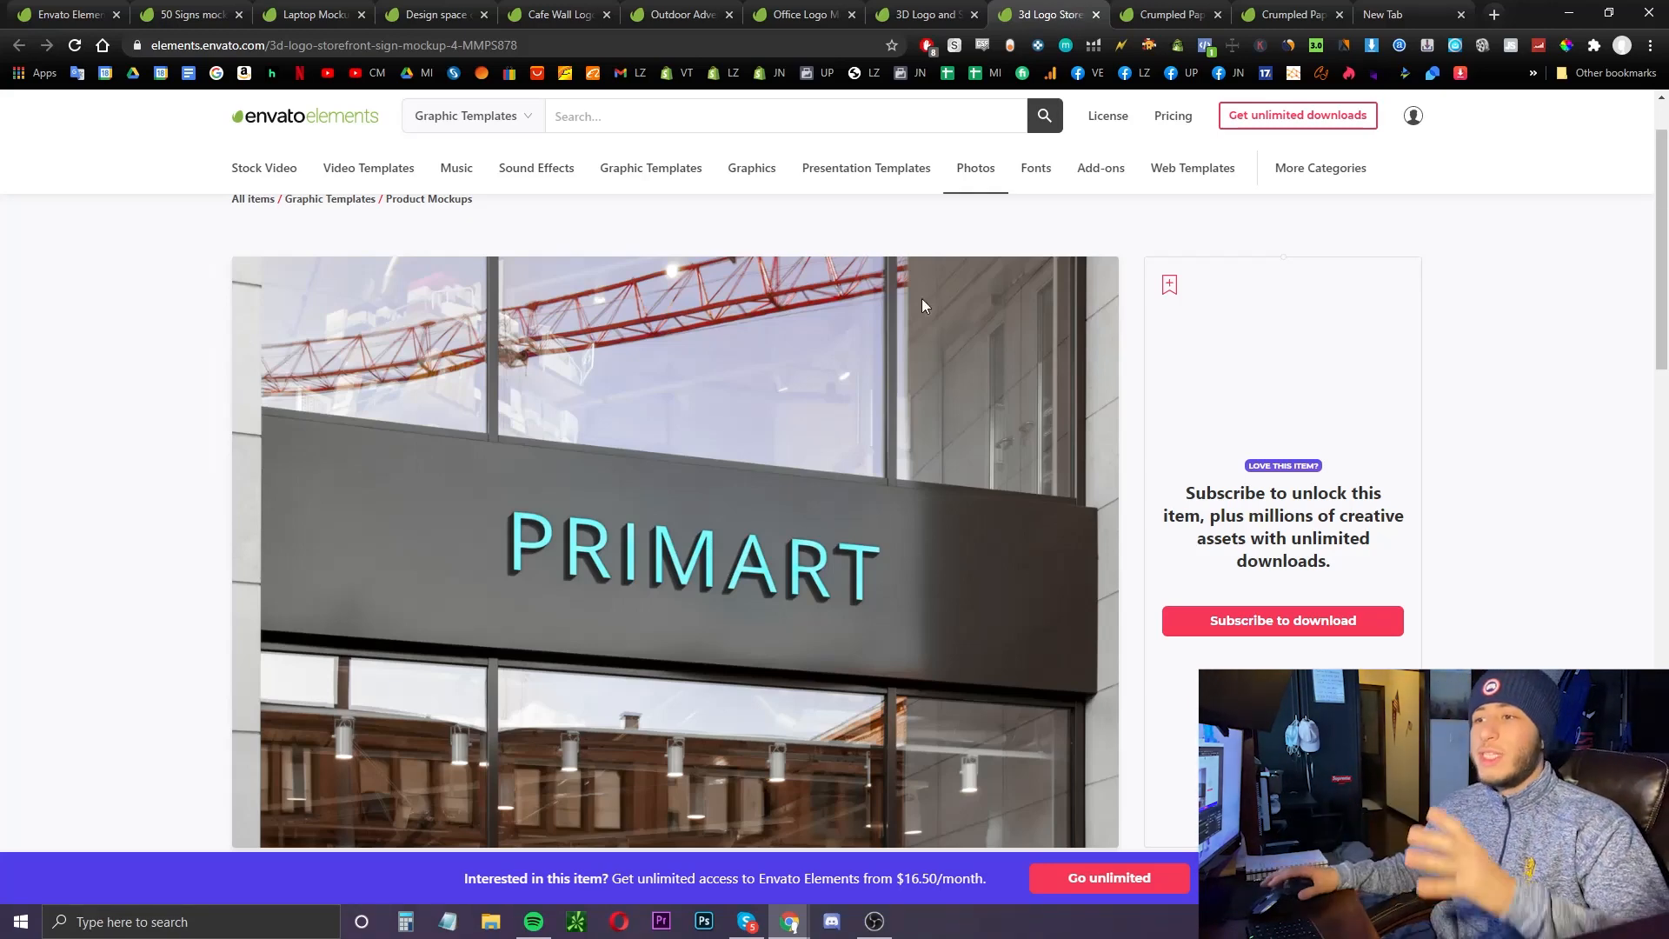
scroll(894, 320, down, 2)
scroll(893, 323, up, 2)
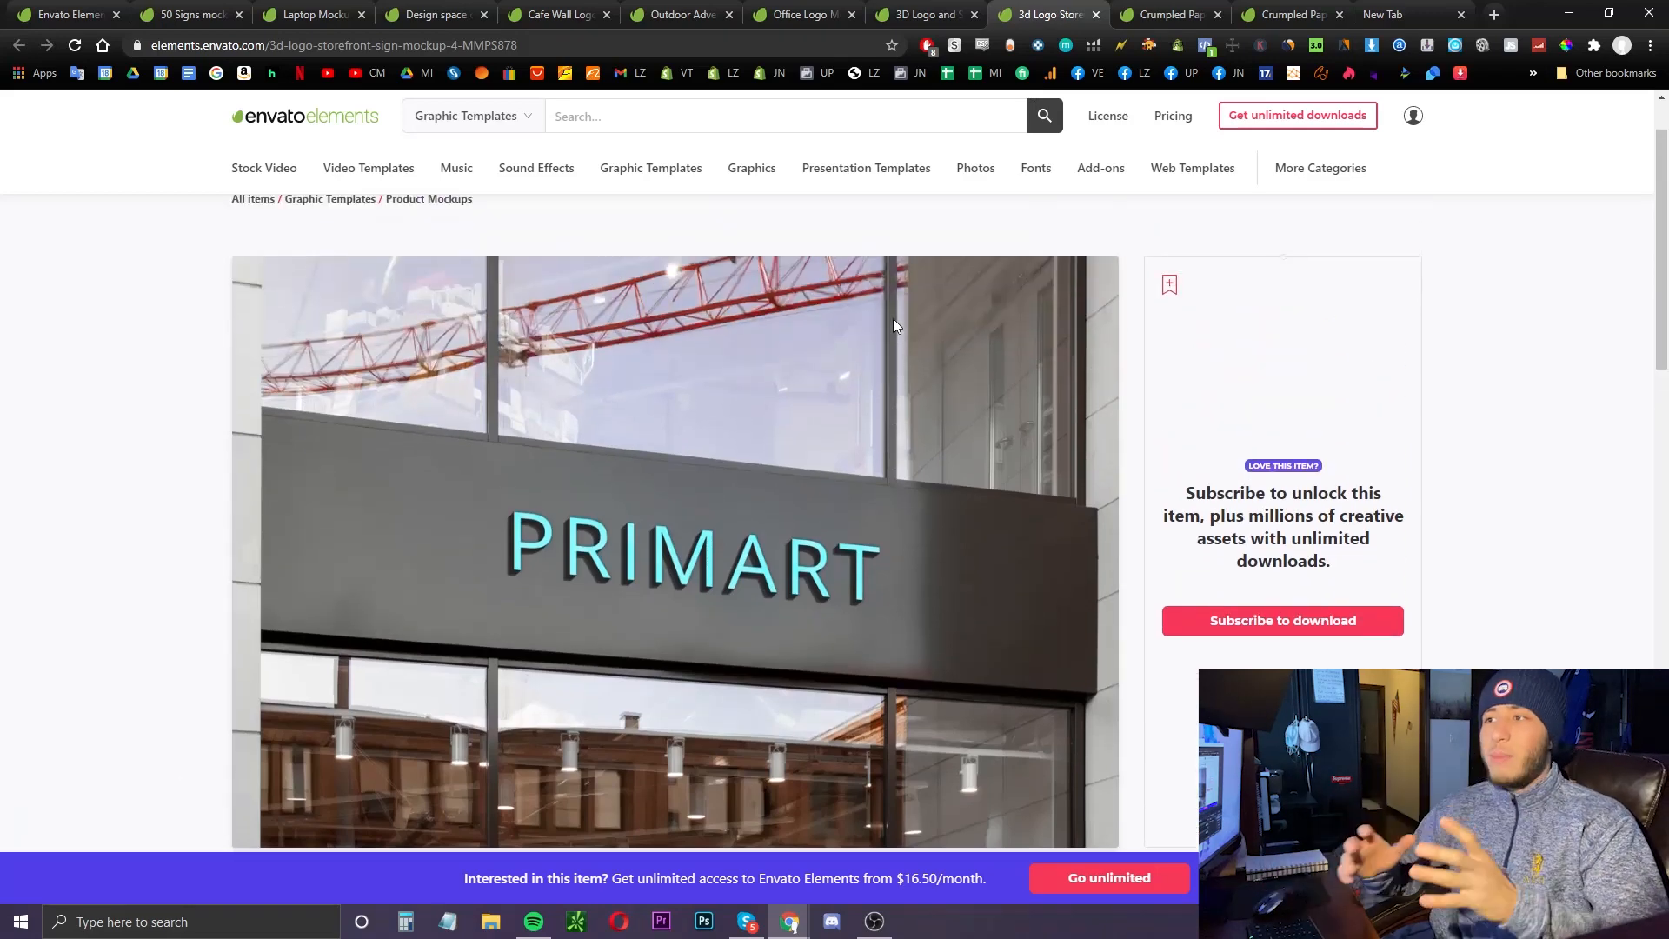